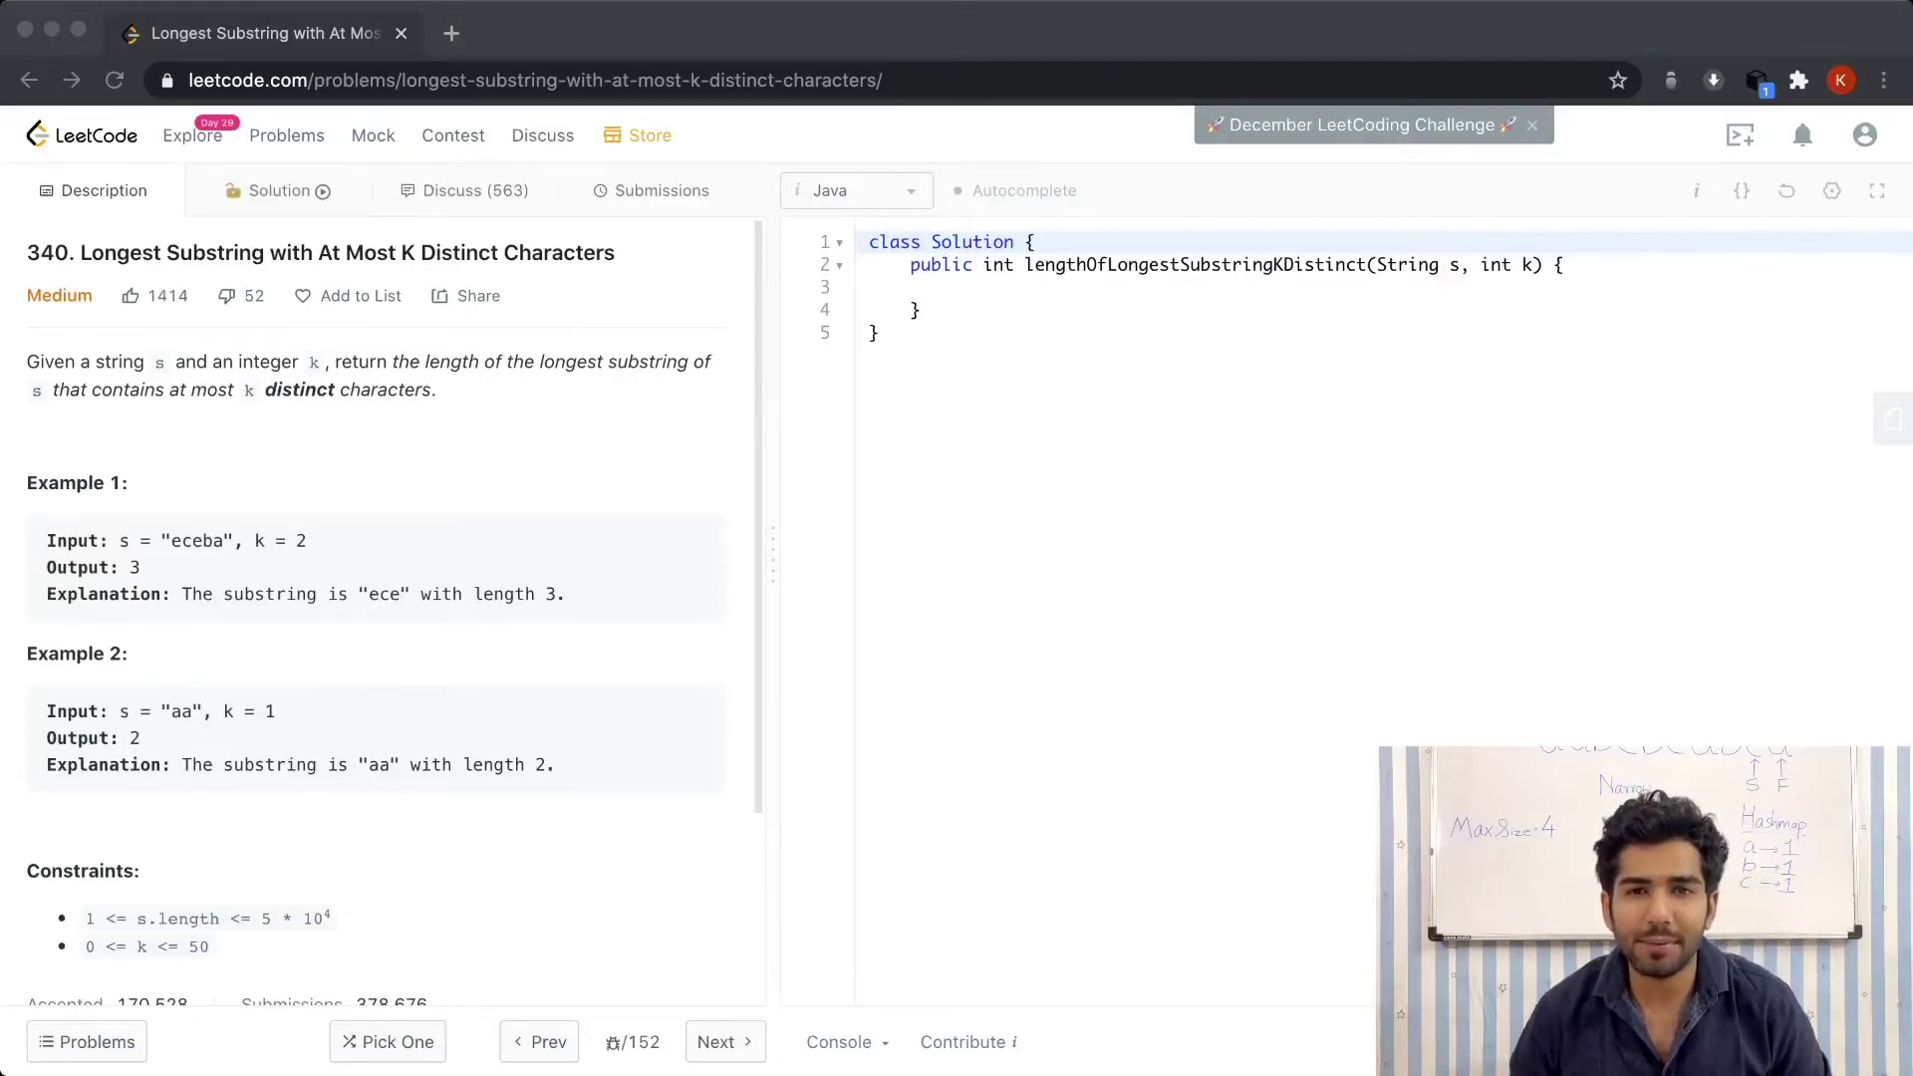
# Add a guard clause returning 0 when the string is empty or k is 0
pyautogui.click(1564, 264)
pyautogui.press('Return')
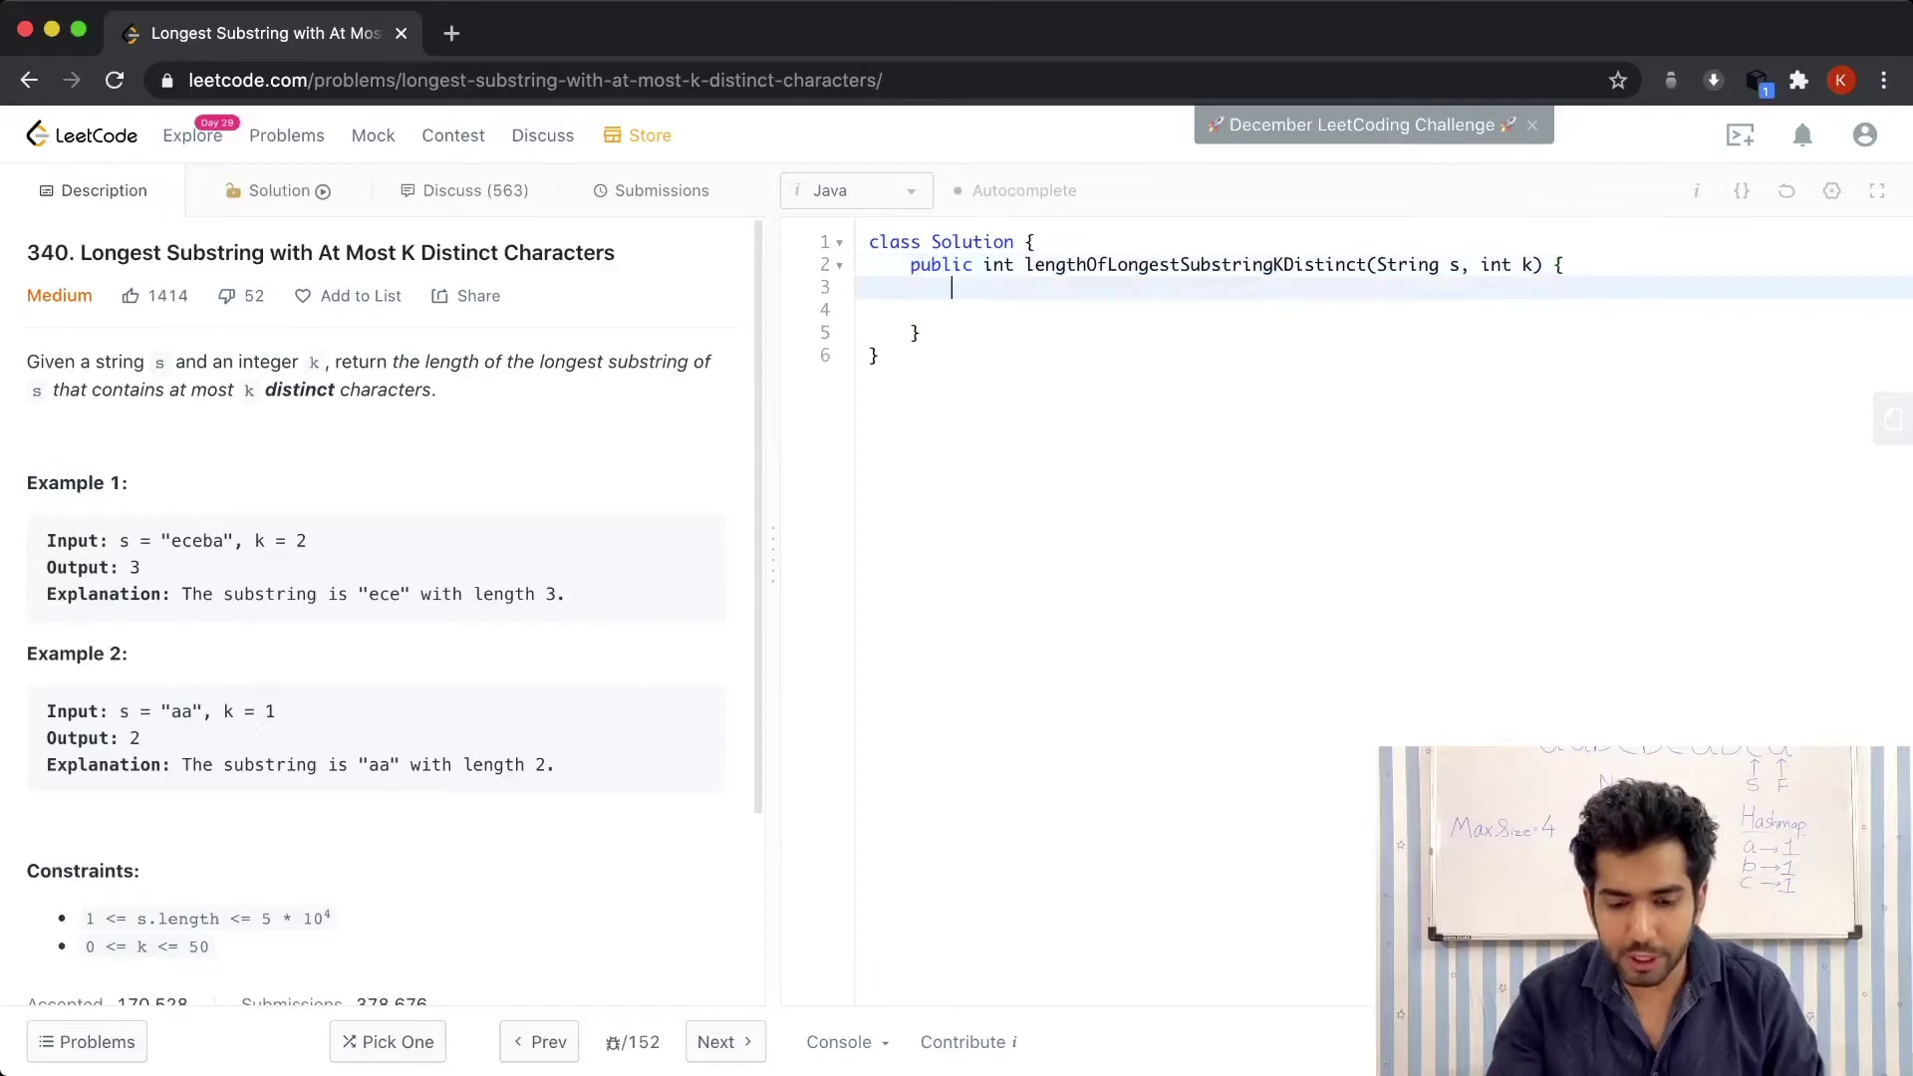
pyautogui.press('Return')
pyautogui.write('if(s.')
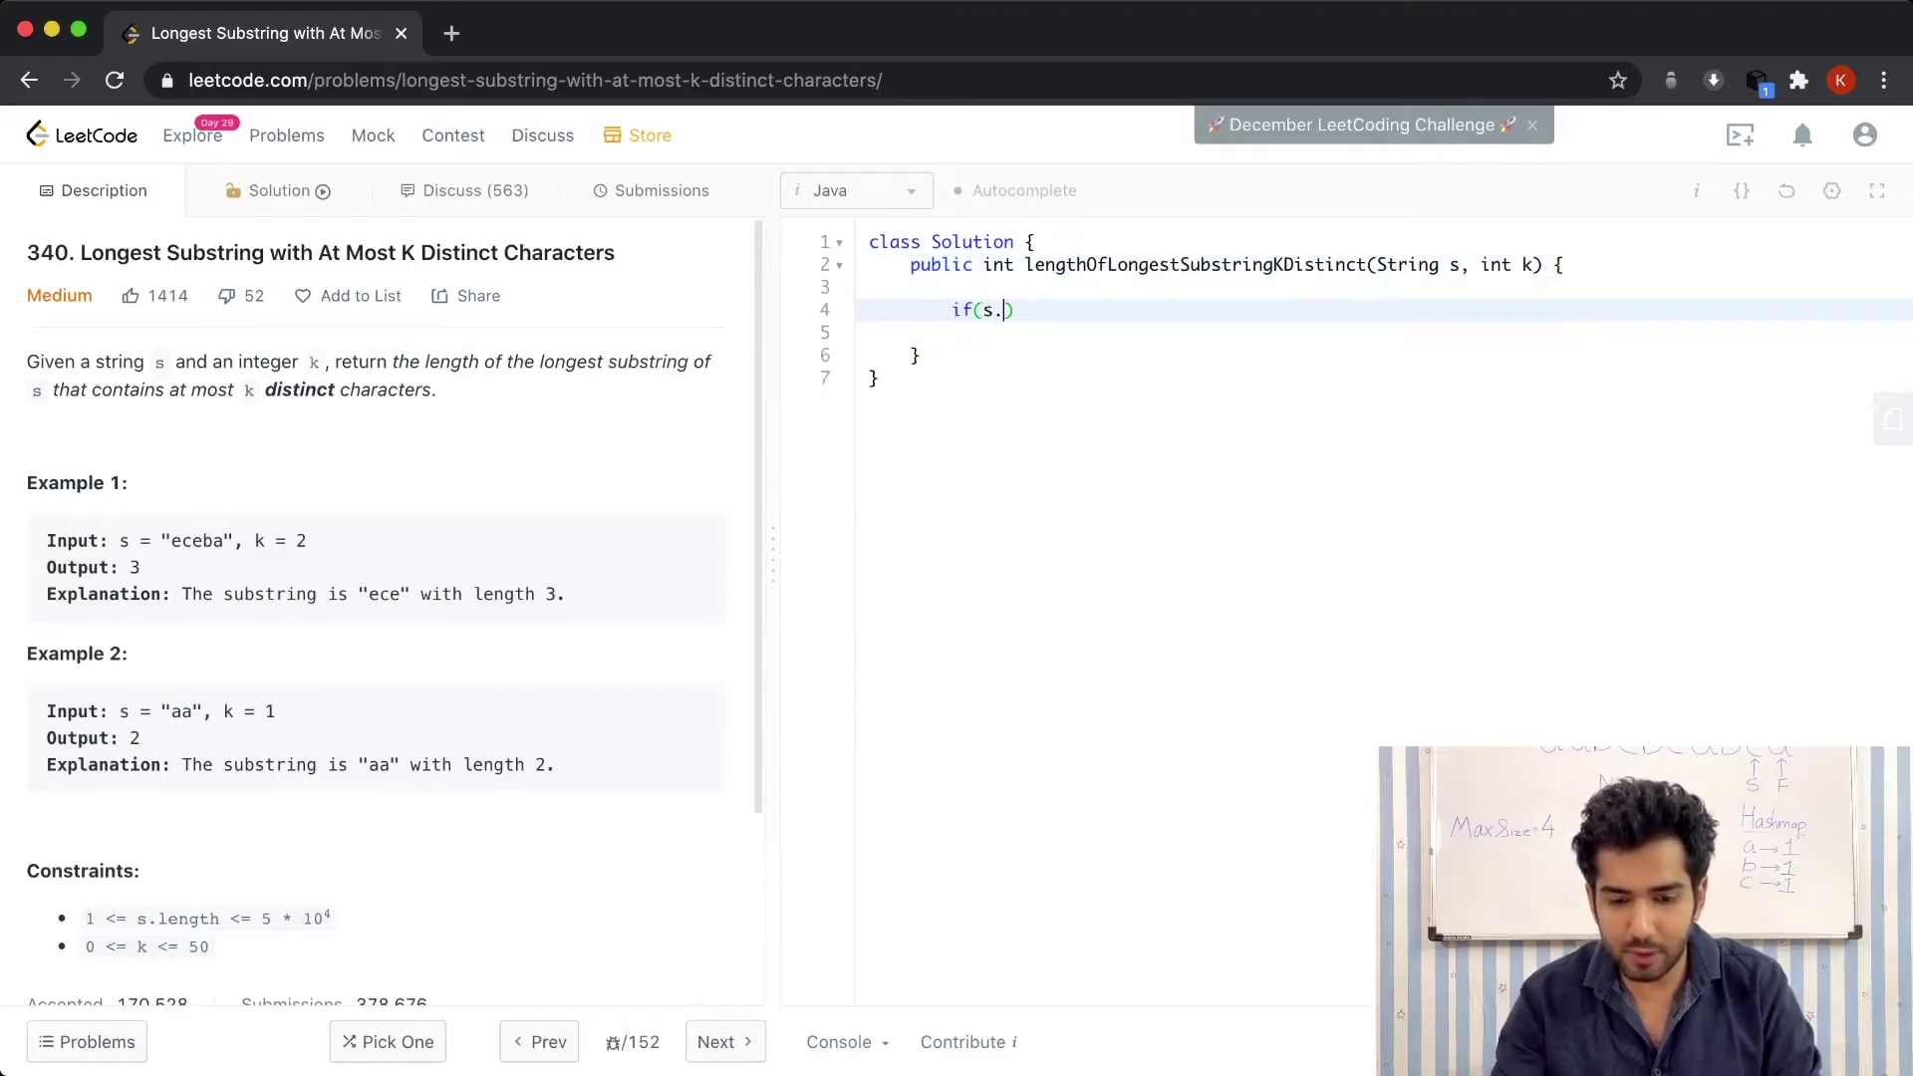
pyautogui.write('length() ')
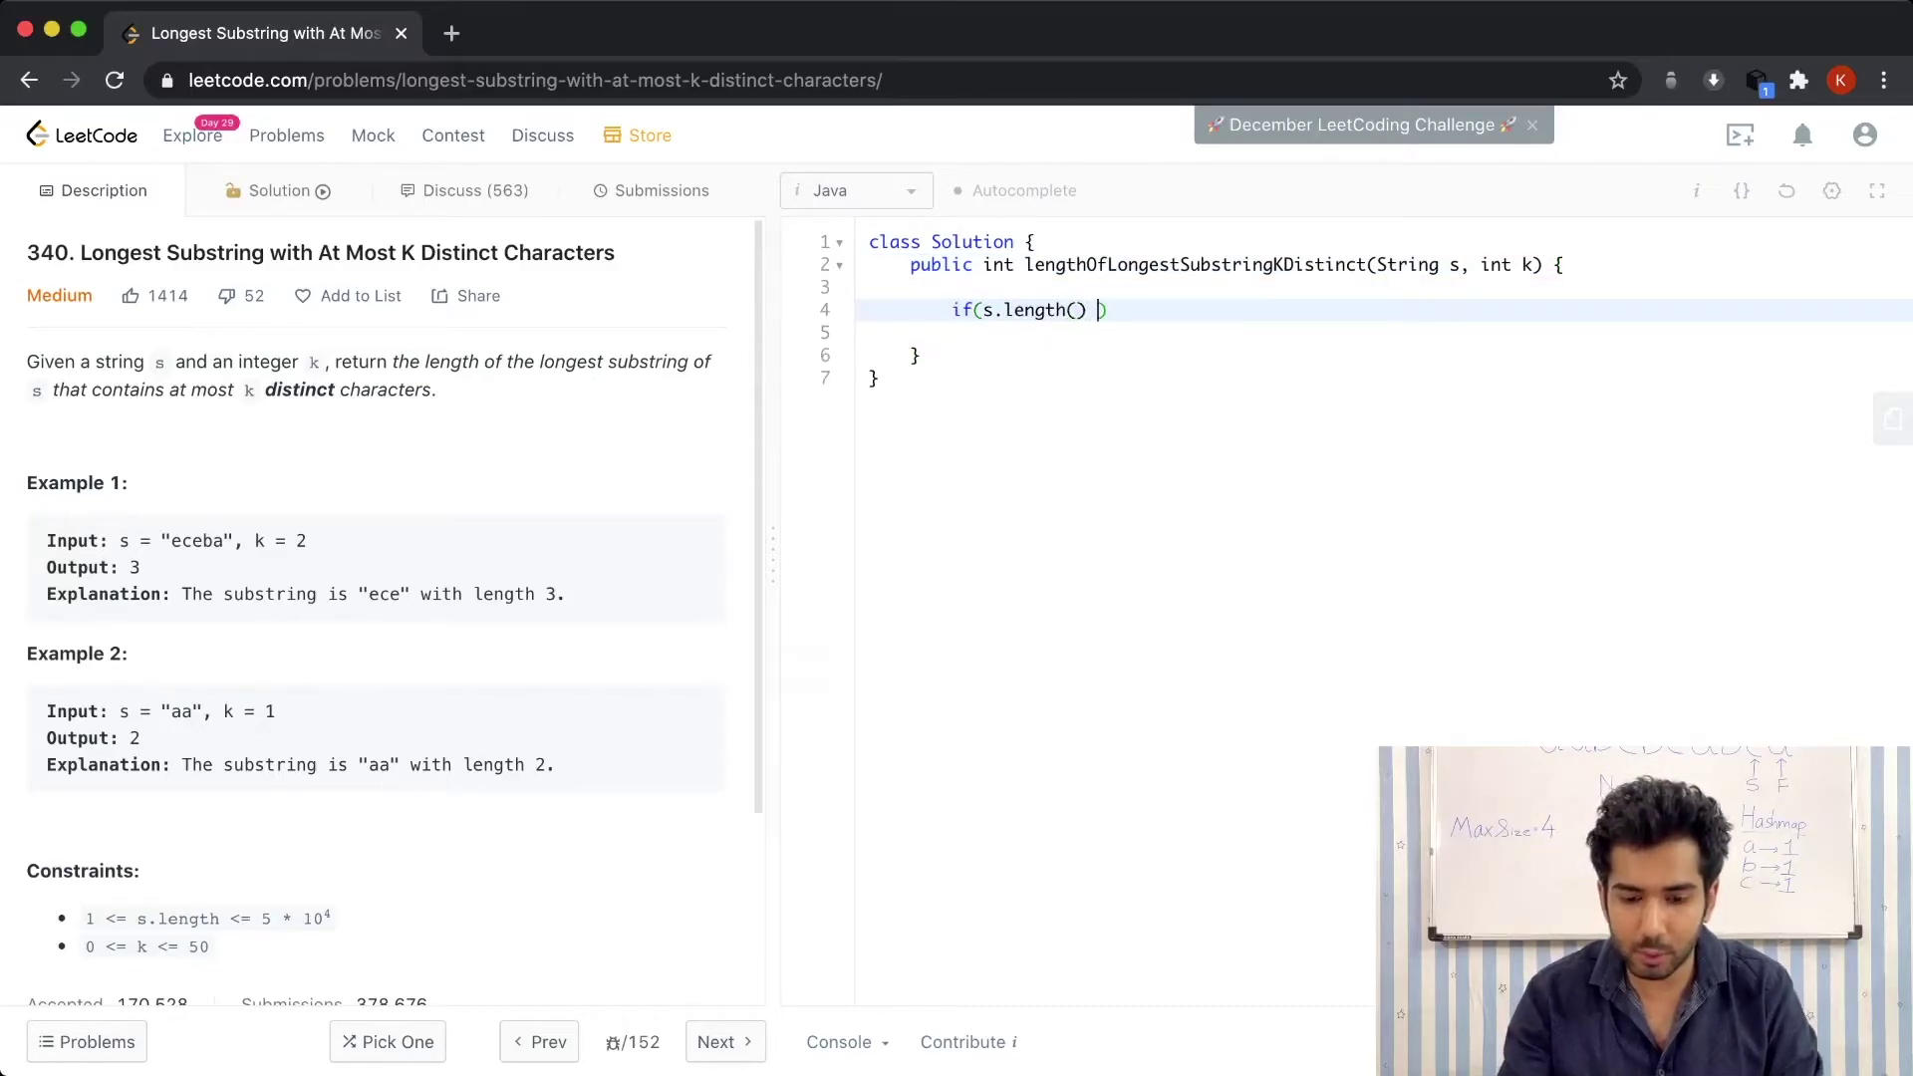
pyautogui.write('==')
pyautogui.write(' 0 || ')
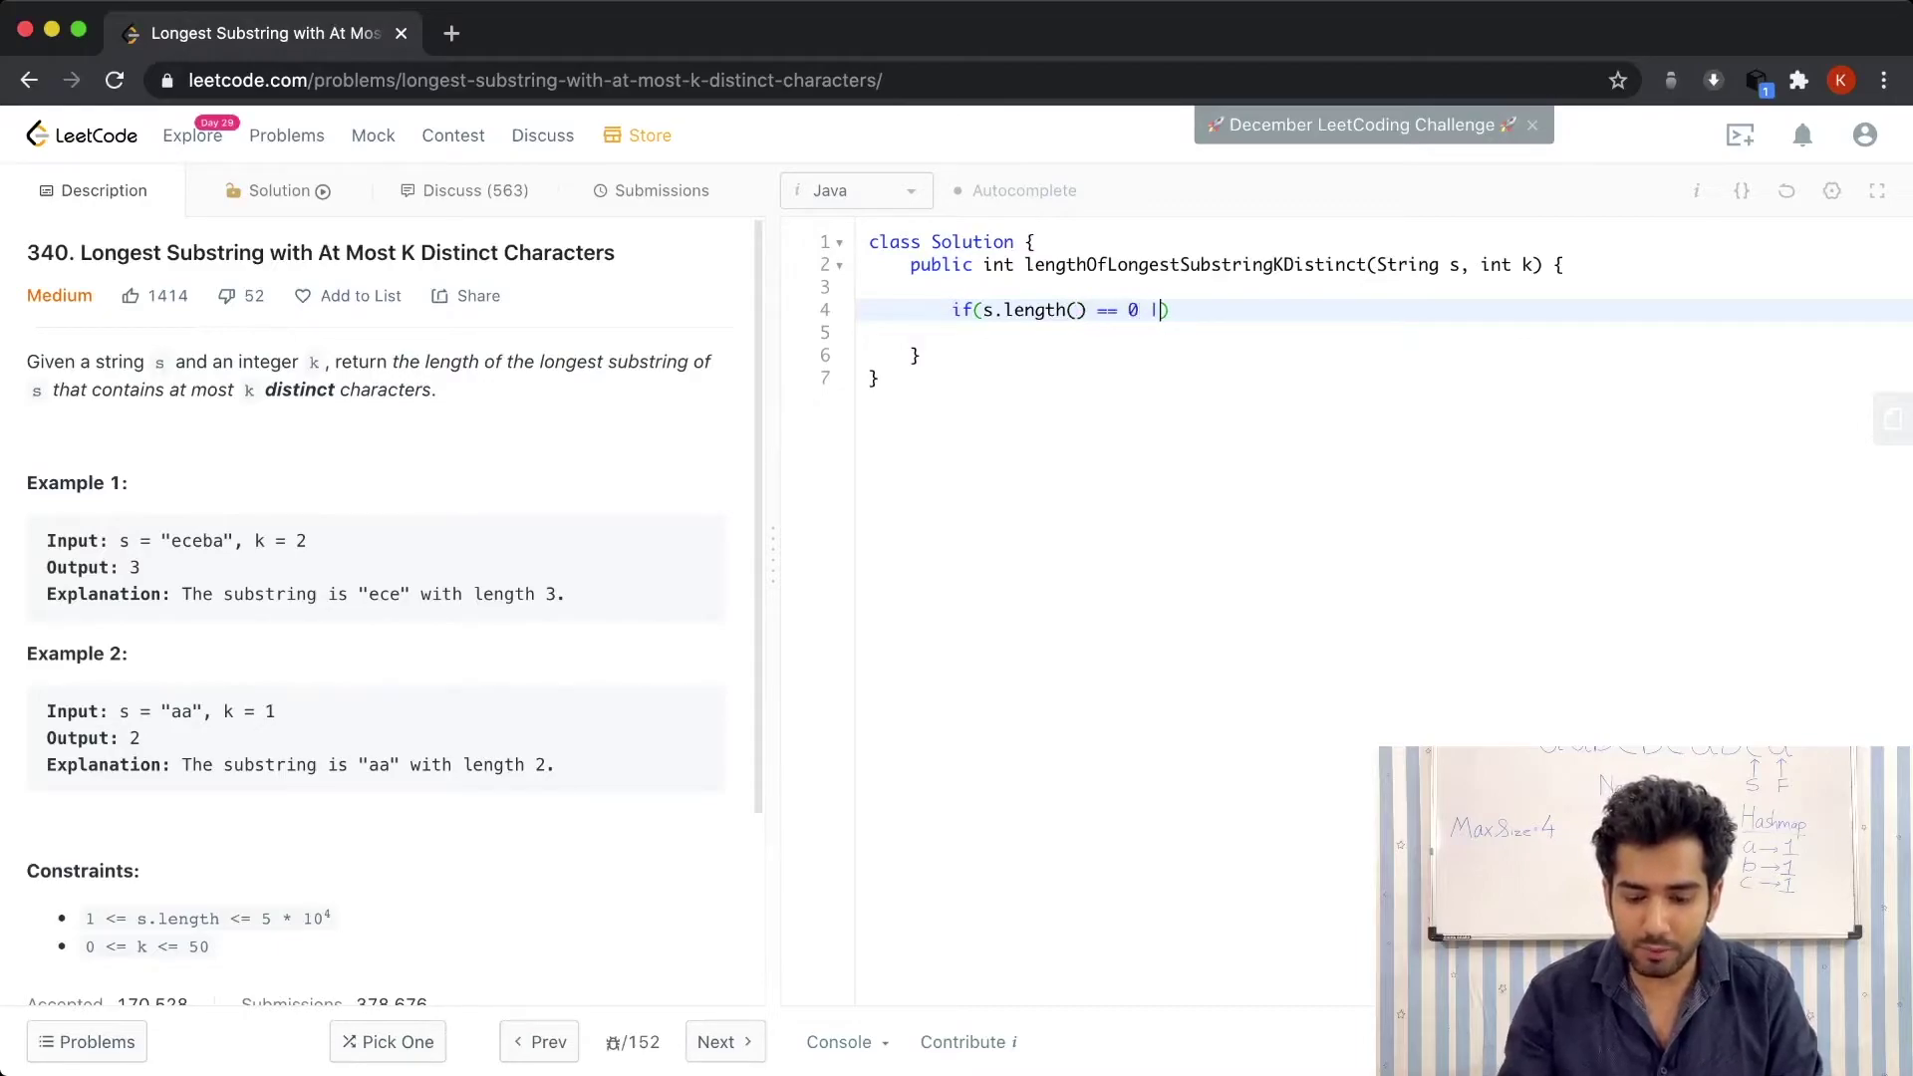
pyautogui.write('k == 0')
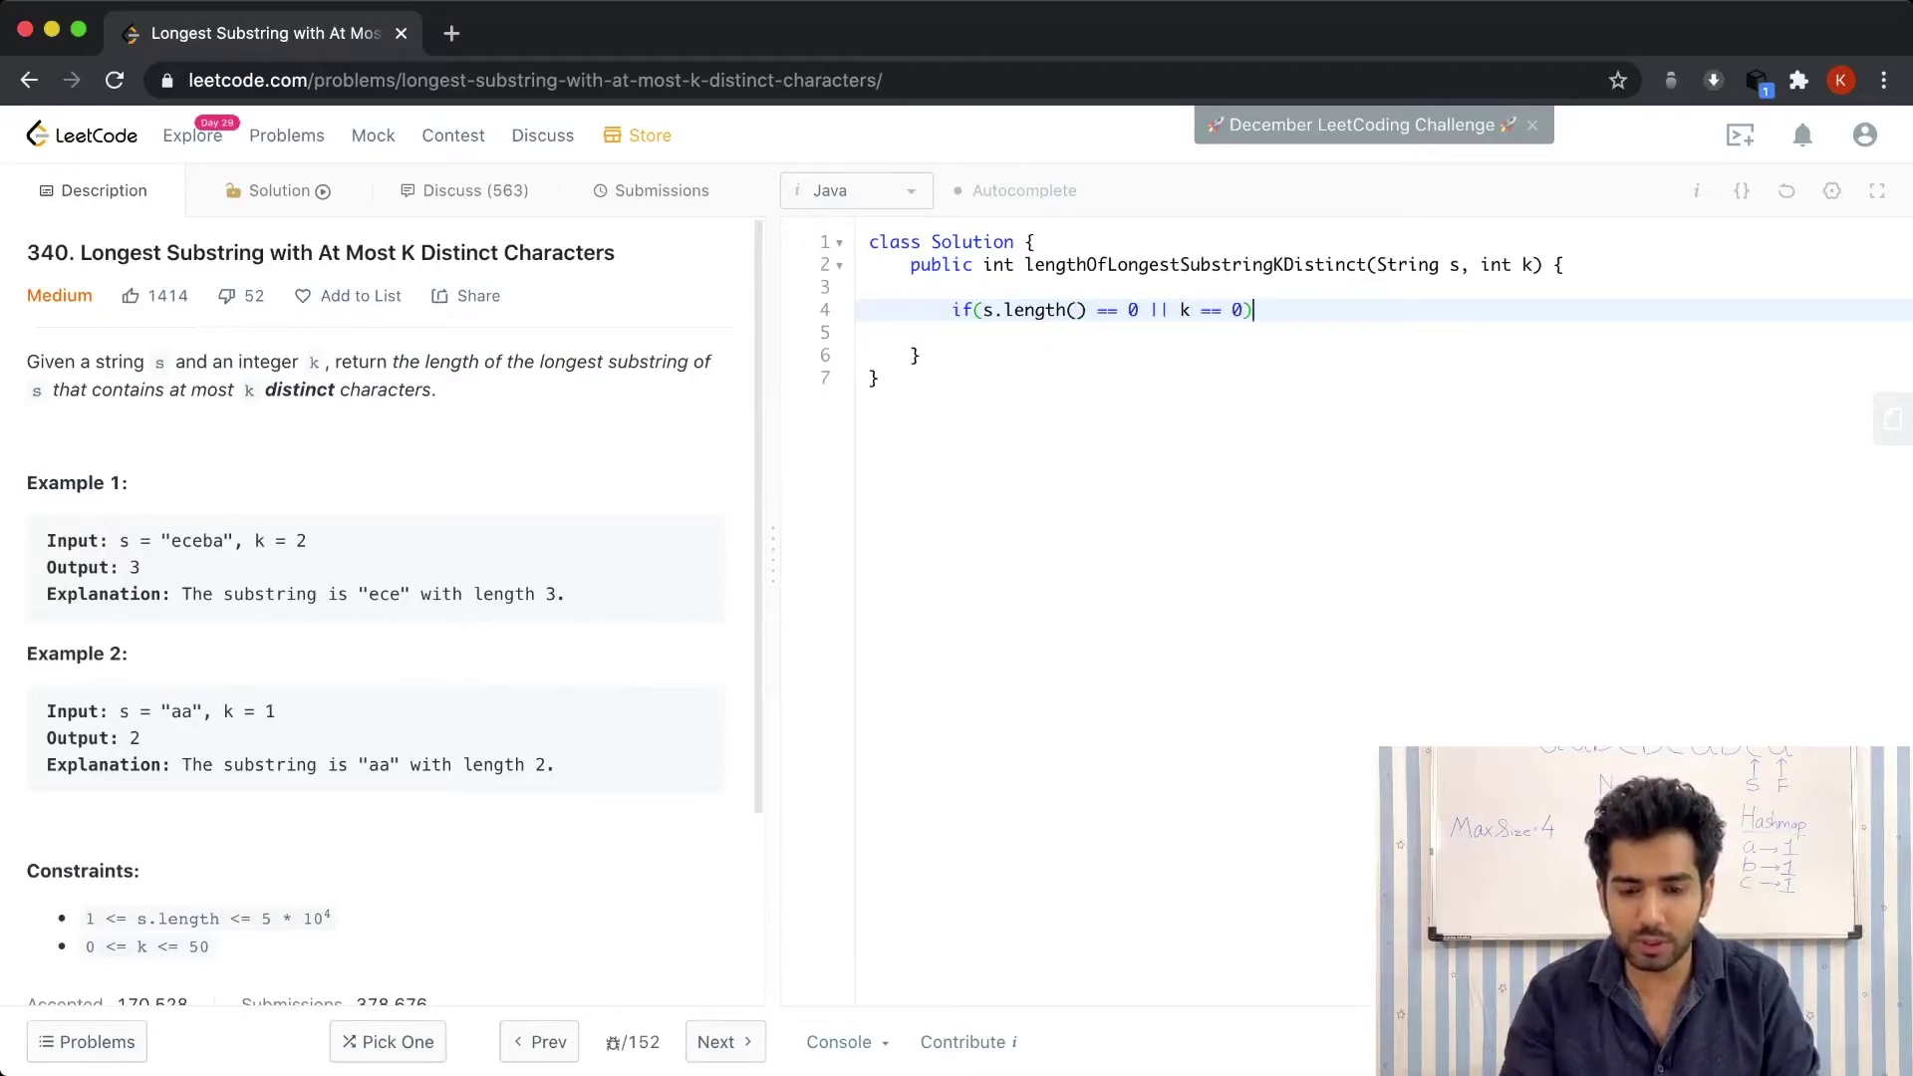
pyautogui.write(') return 0;')
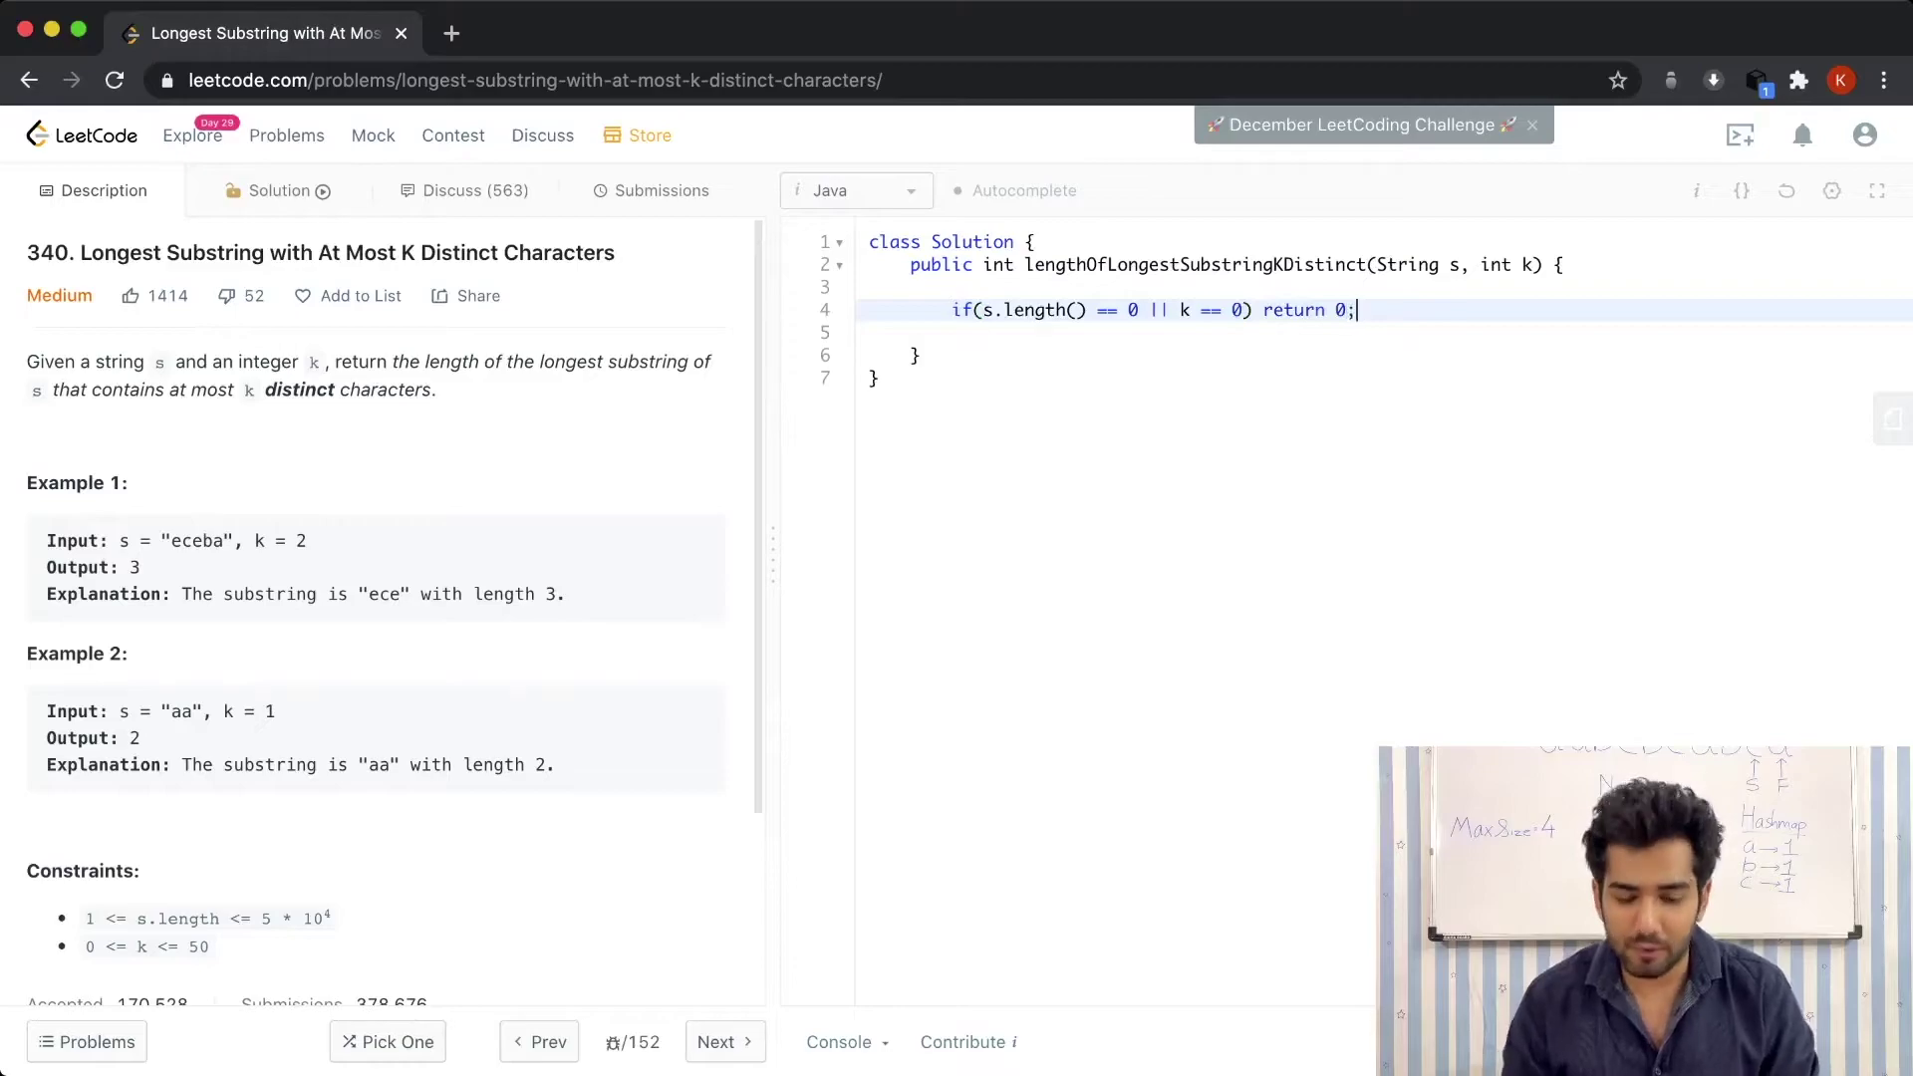
pyautogui.press('Return')
pyautogui.press('Return')
pyautogui.write('int slow')
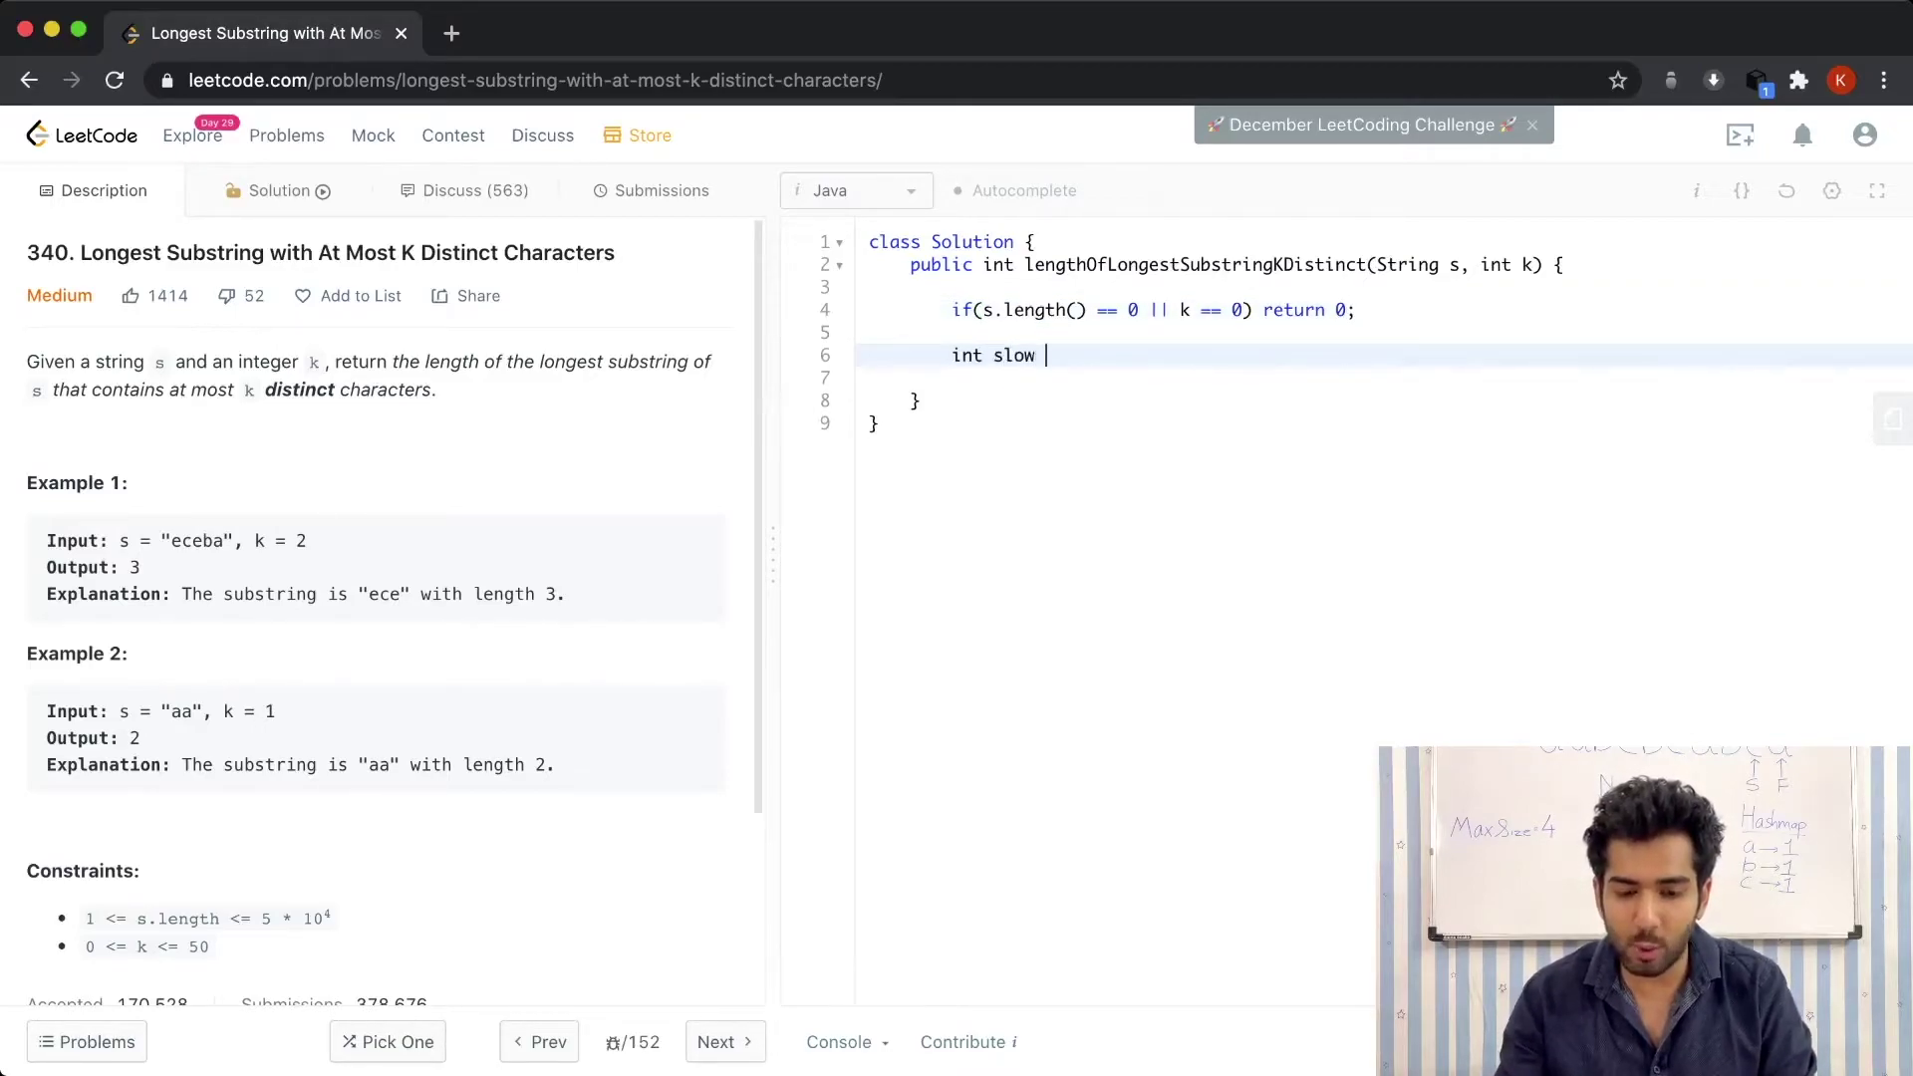
pyautogui.write('= 0;')
# Declare int slow, fast and result as 0, plus HashMap<Character,Integer> hm
pyautogui.press('Return')
pyautogui.write('int fo')
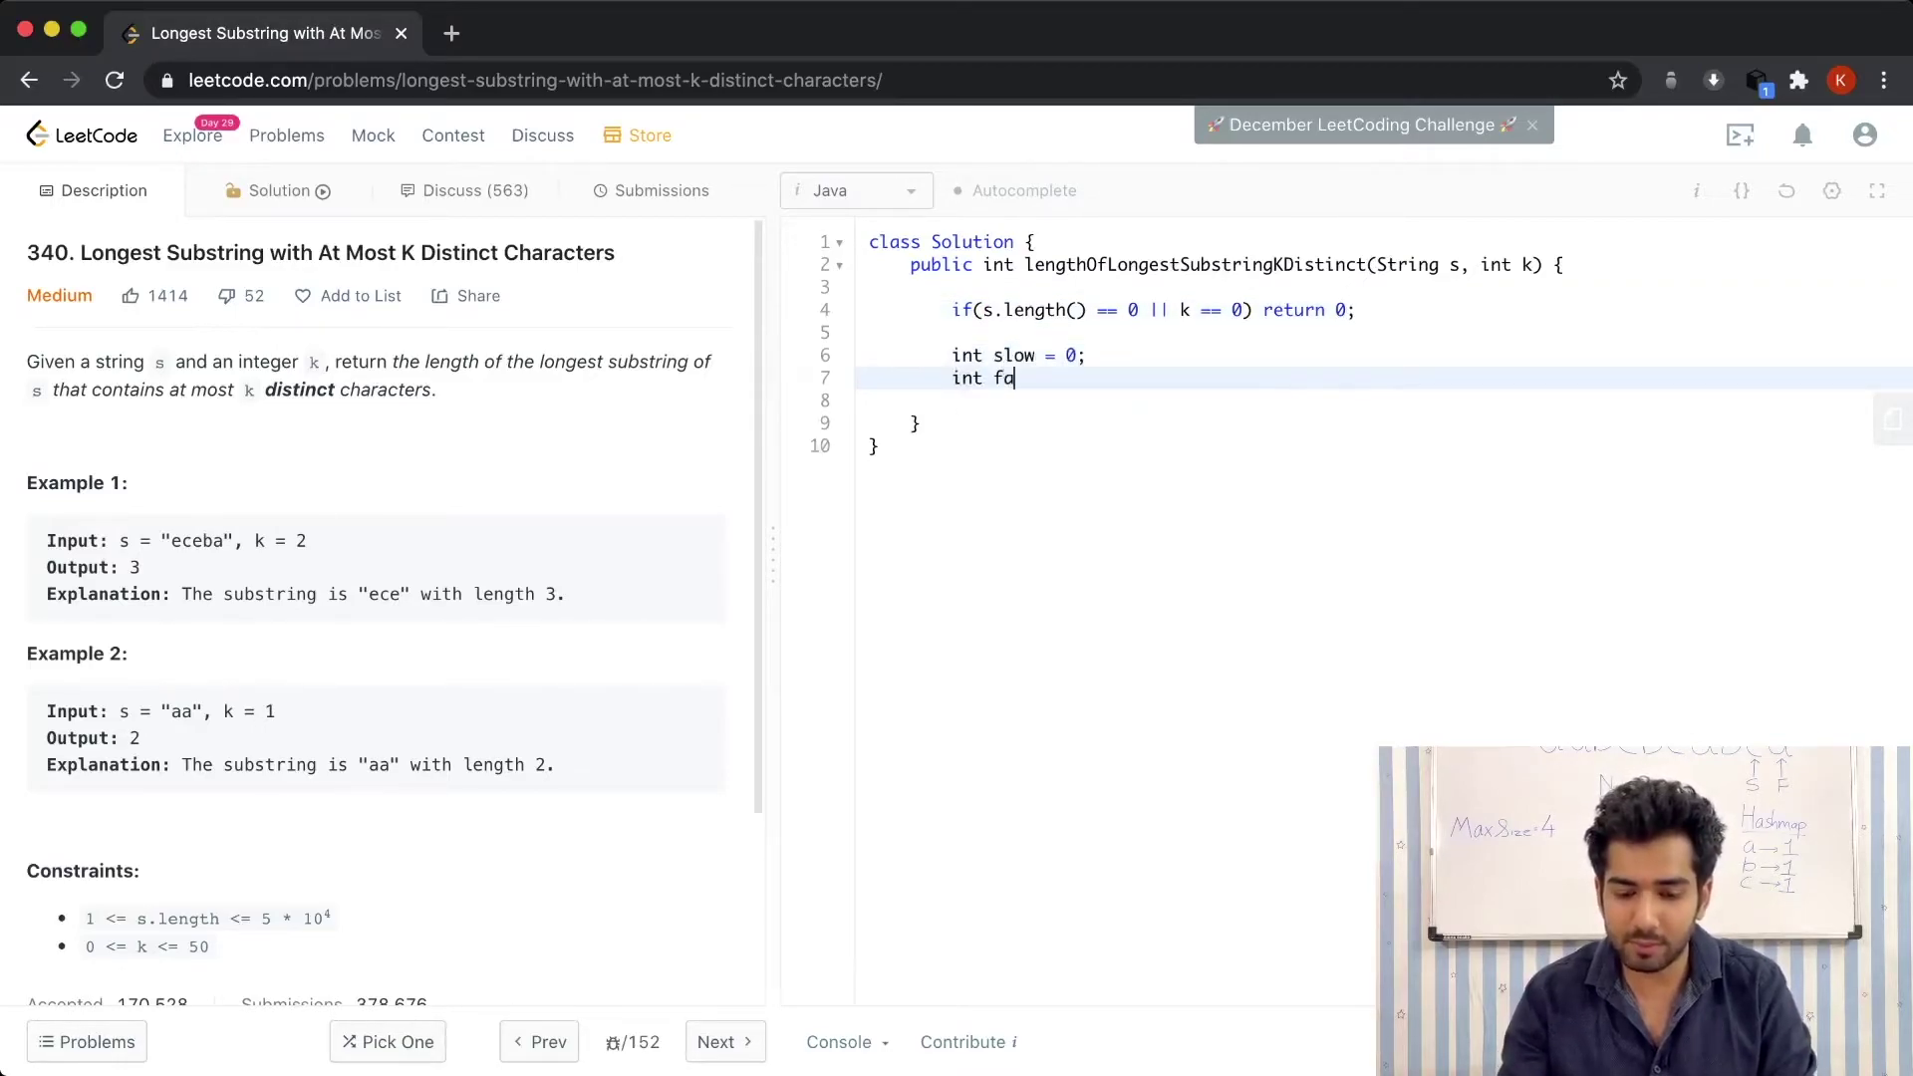
pyautogui.press('BackSpace')
pyautogui.write('ast = 0')
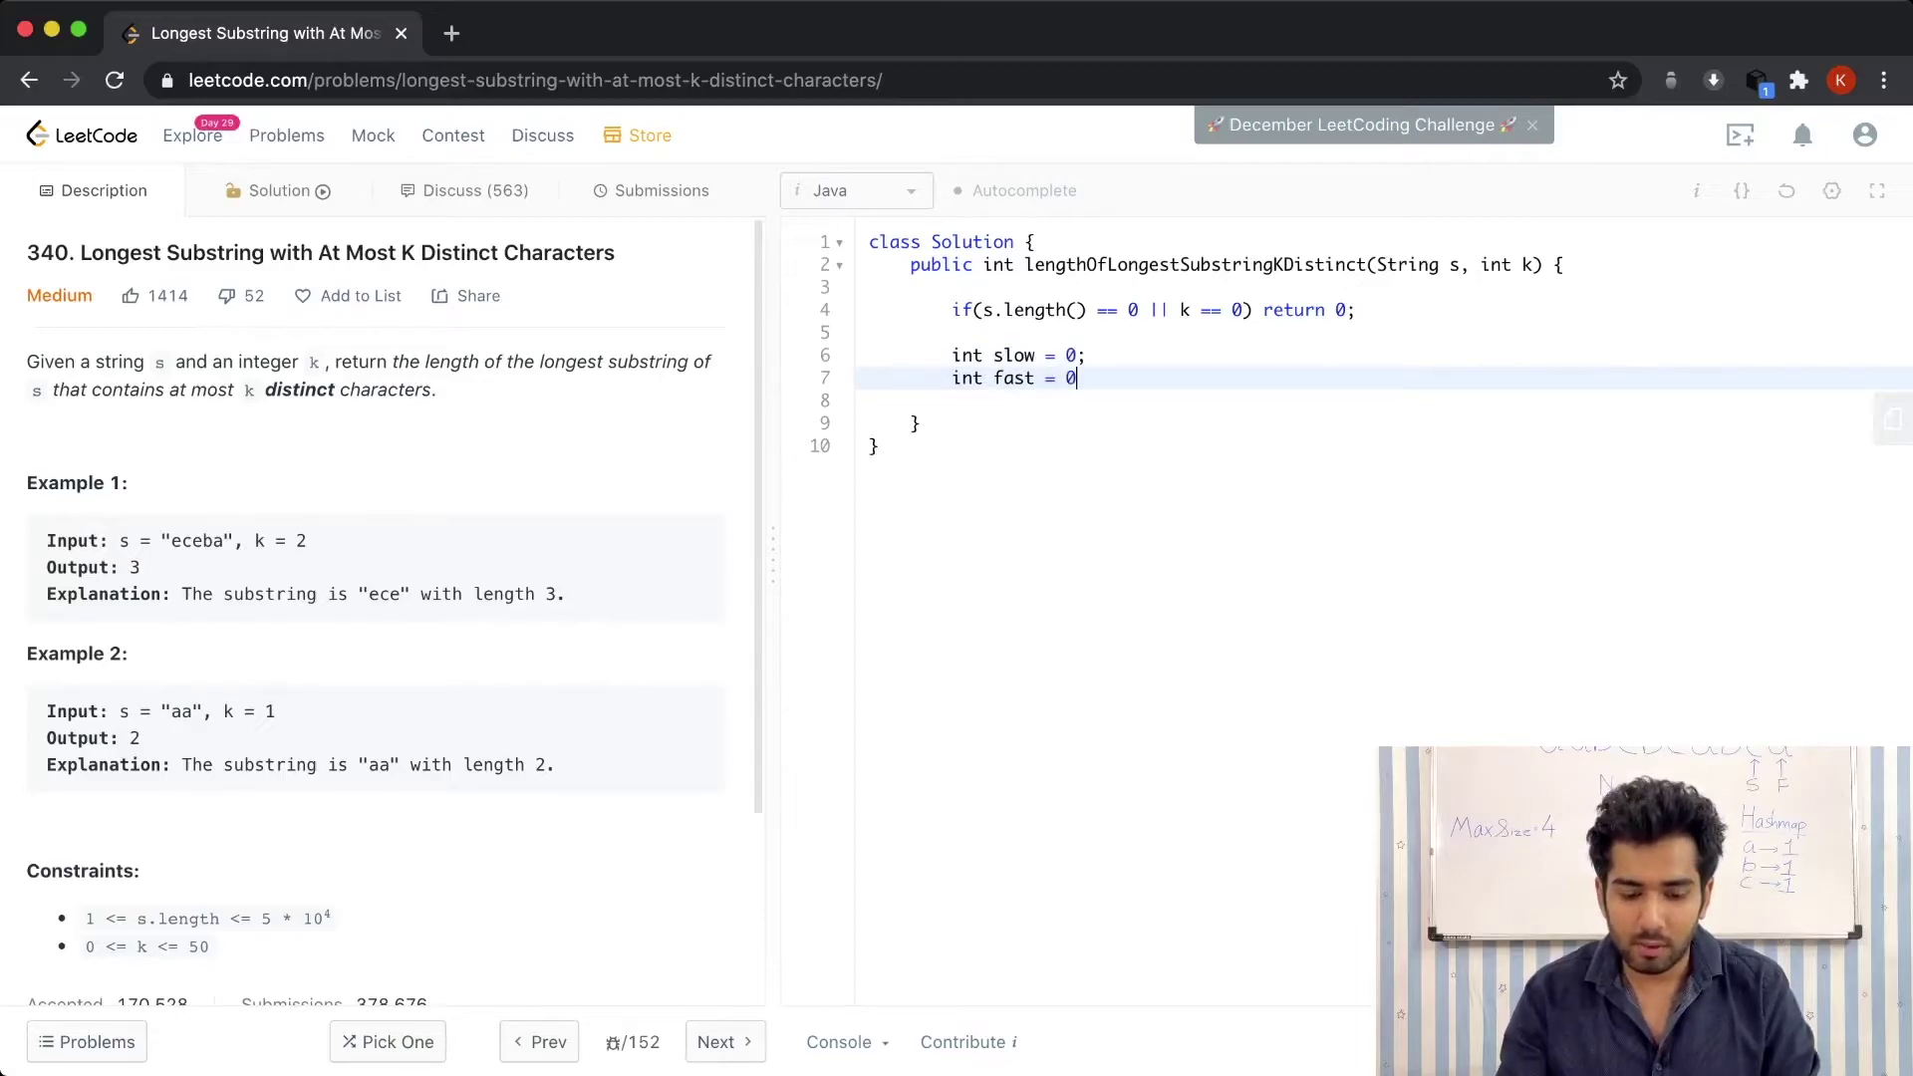
pyautogui.write(';')
pyautogui.press('Return')
pyautogui.press('Return')
pyautogui.write('in')
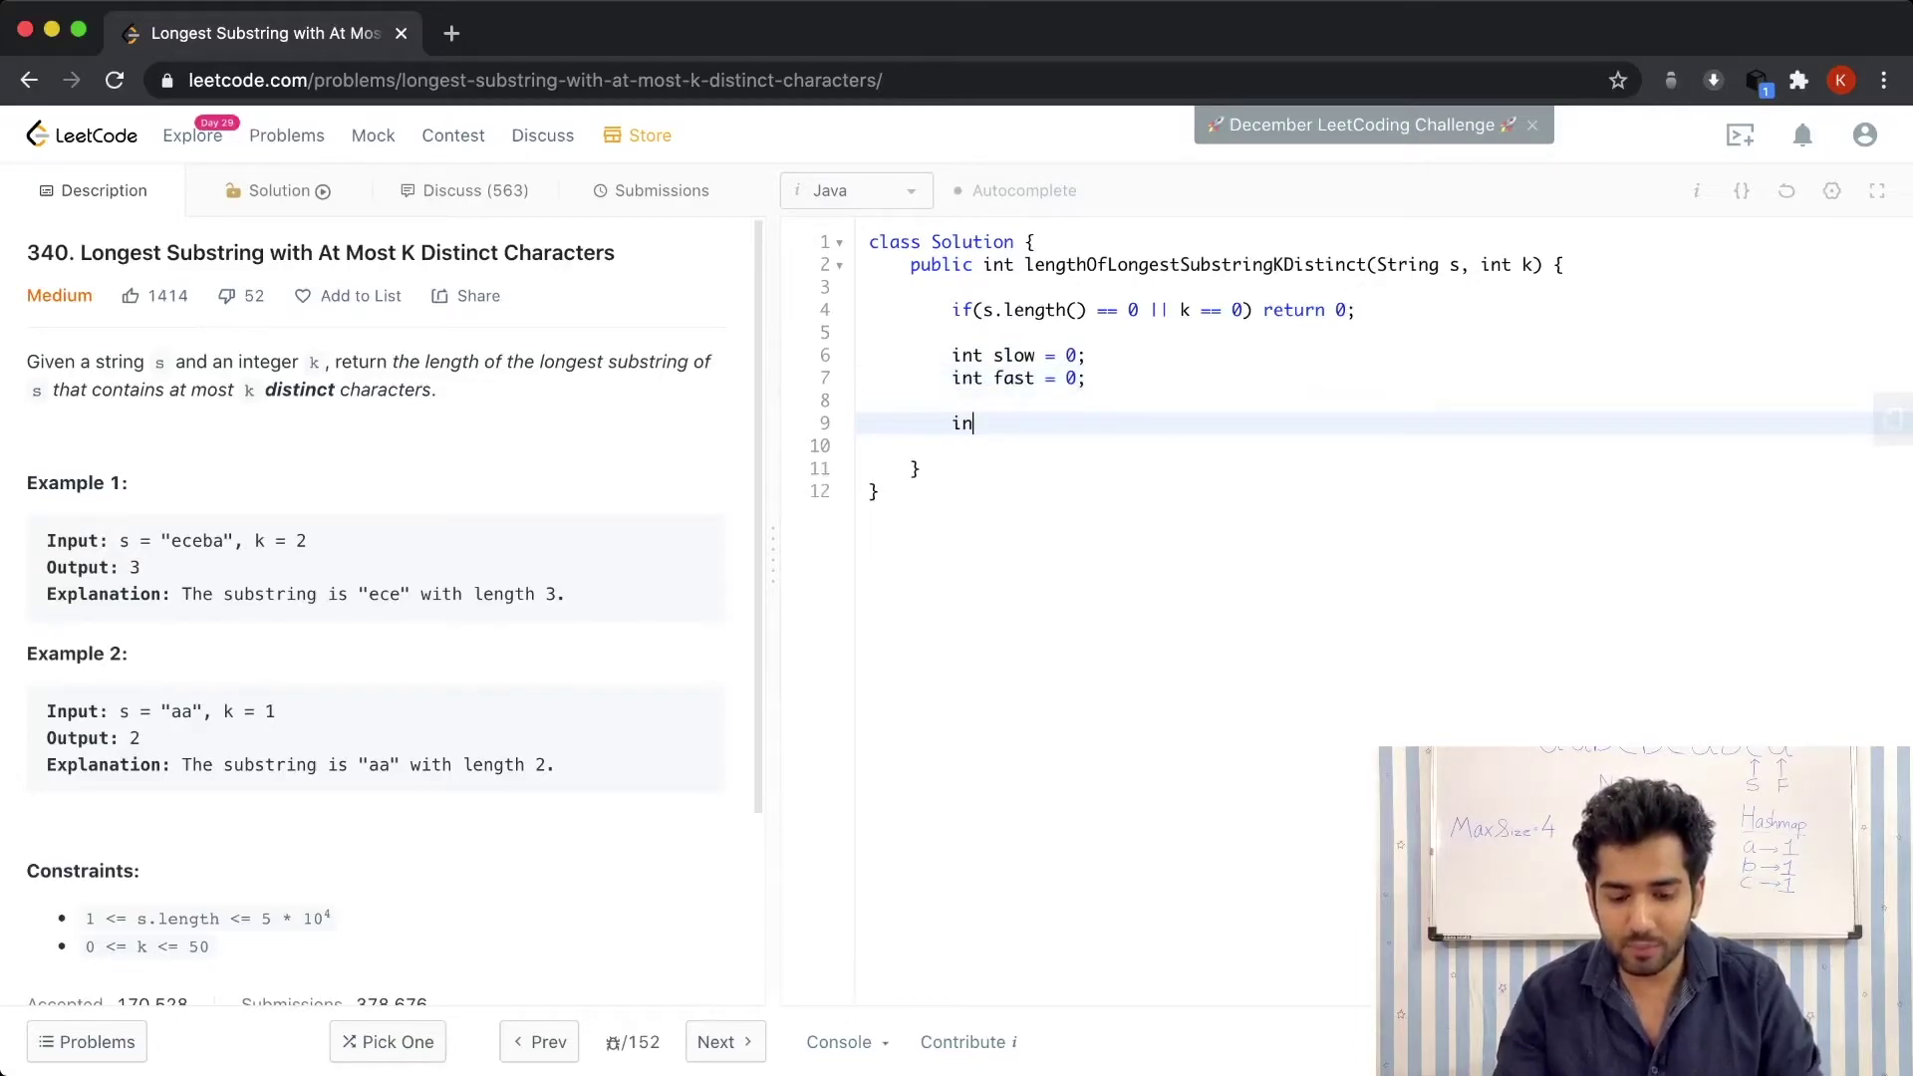
pyautogui.write('t result = ')
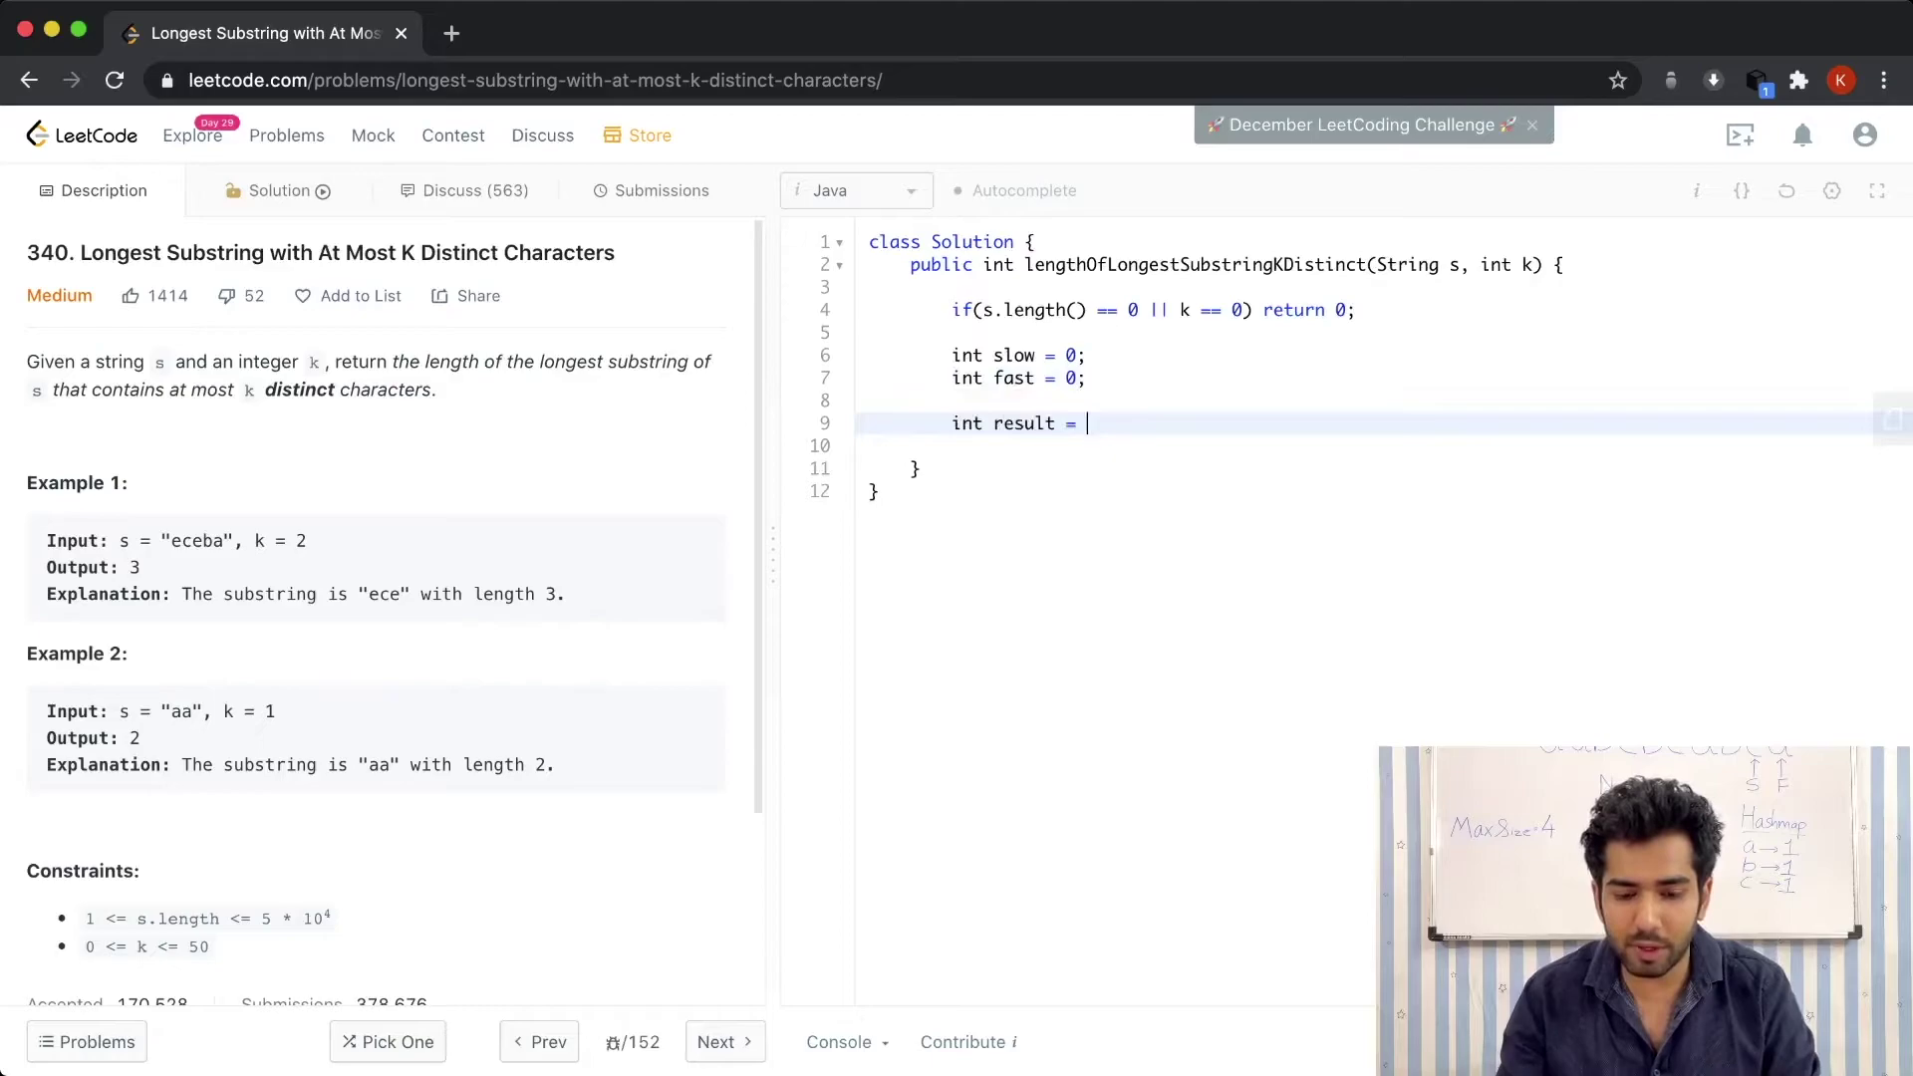
pyautogui.write('0;')
pyautogui.press('Return')
pyautogui.press('Return')
pyautogui.write('HashM')
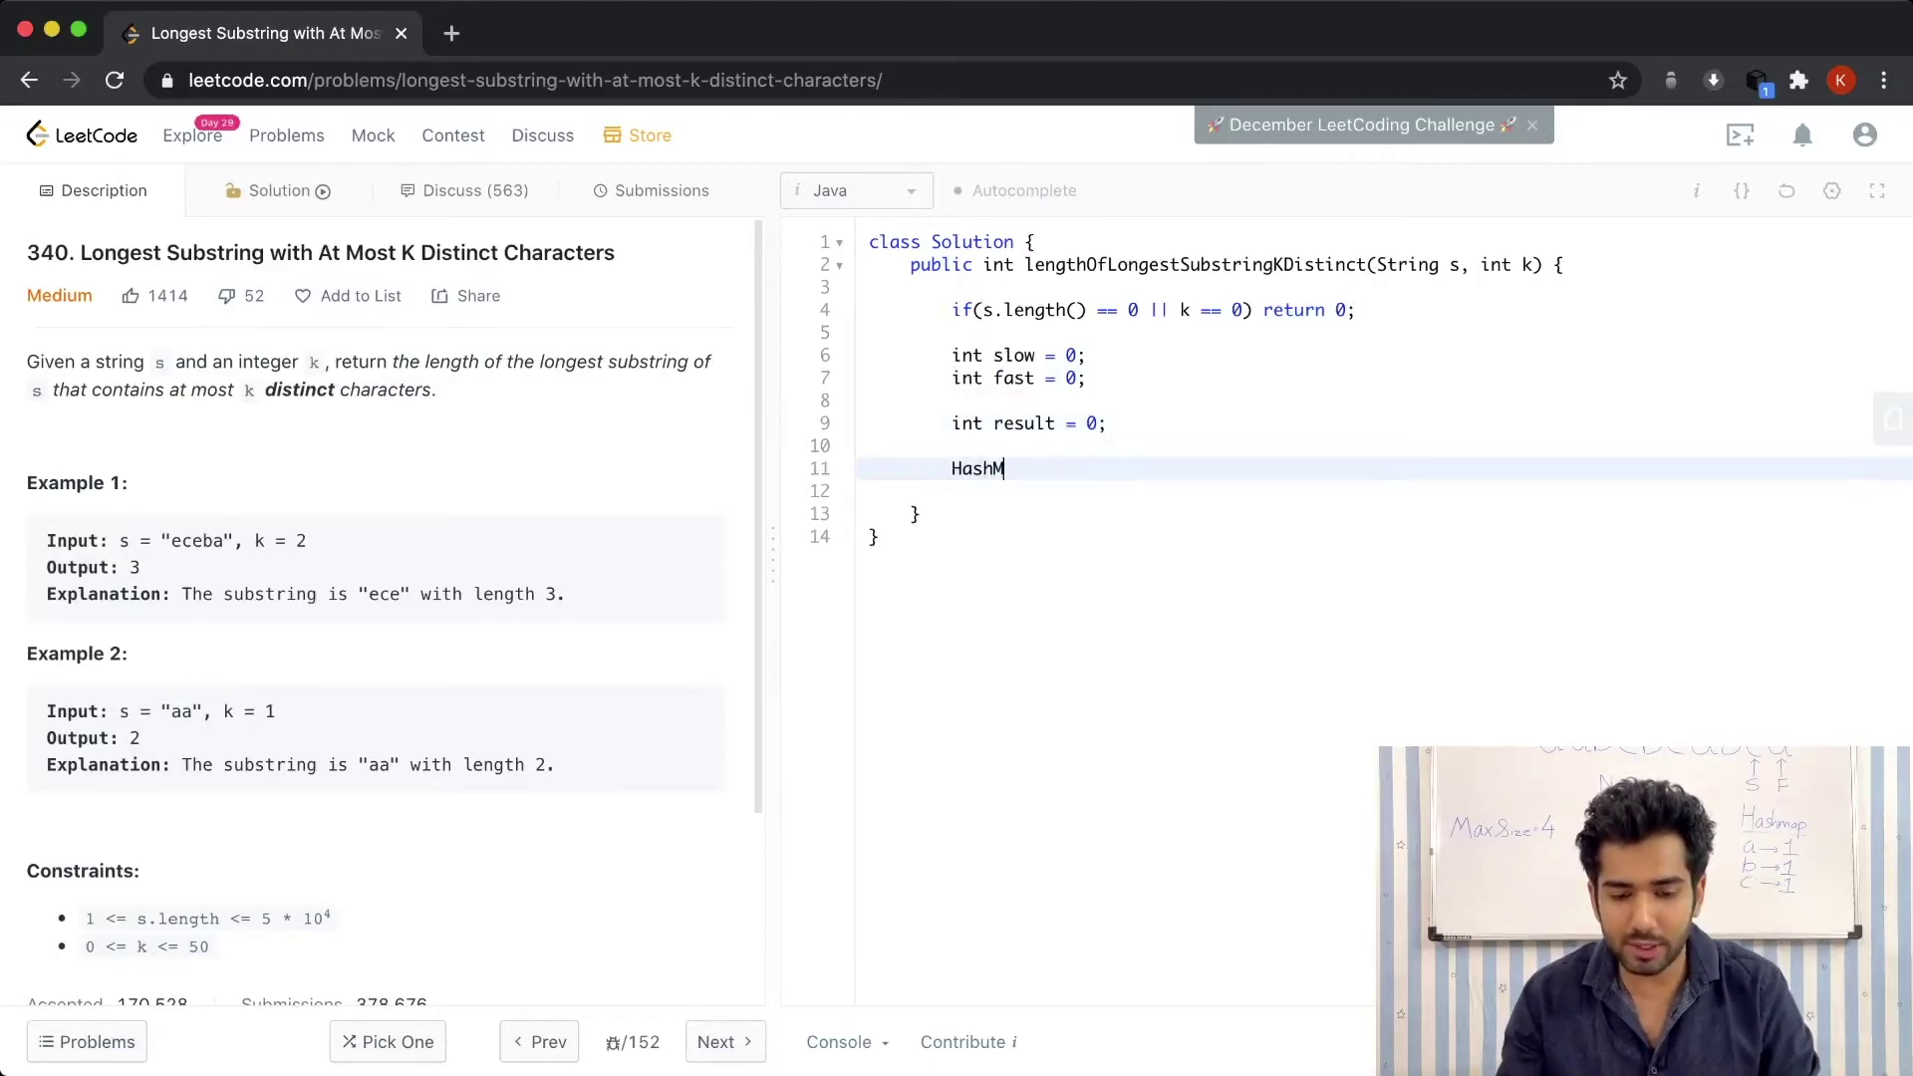
pyautogui.write('ap<')
pyautogui.write('Cha')
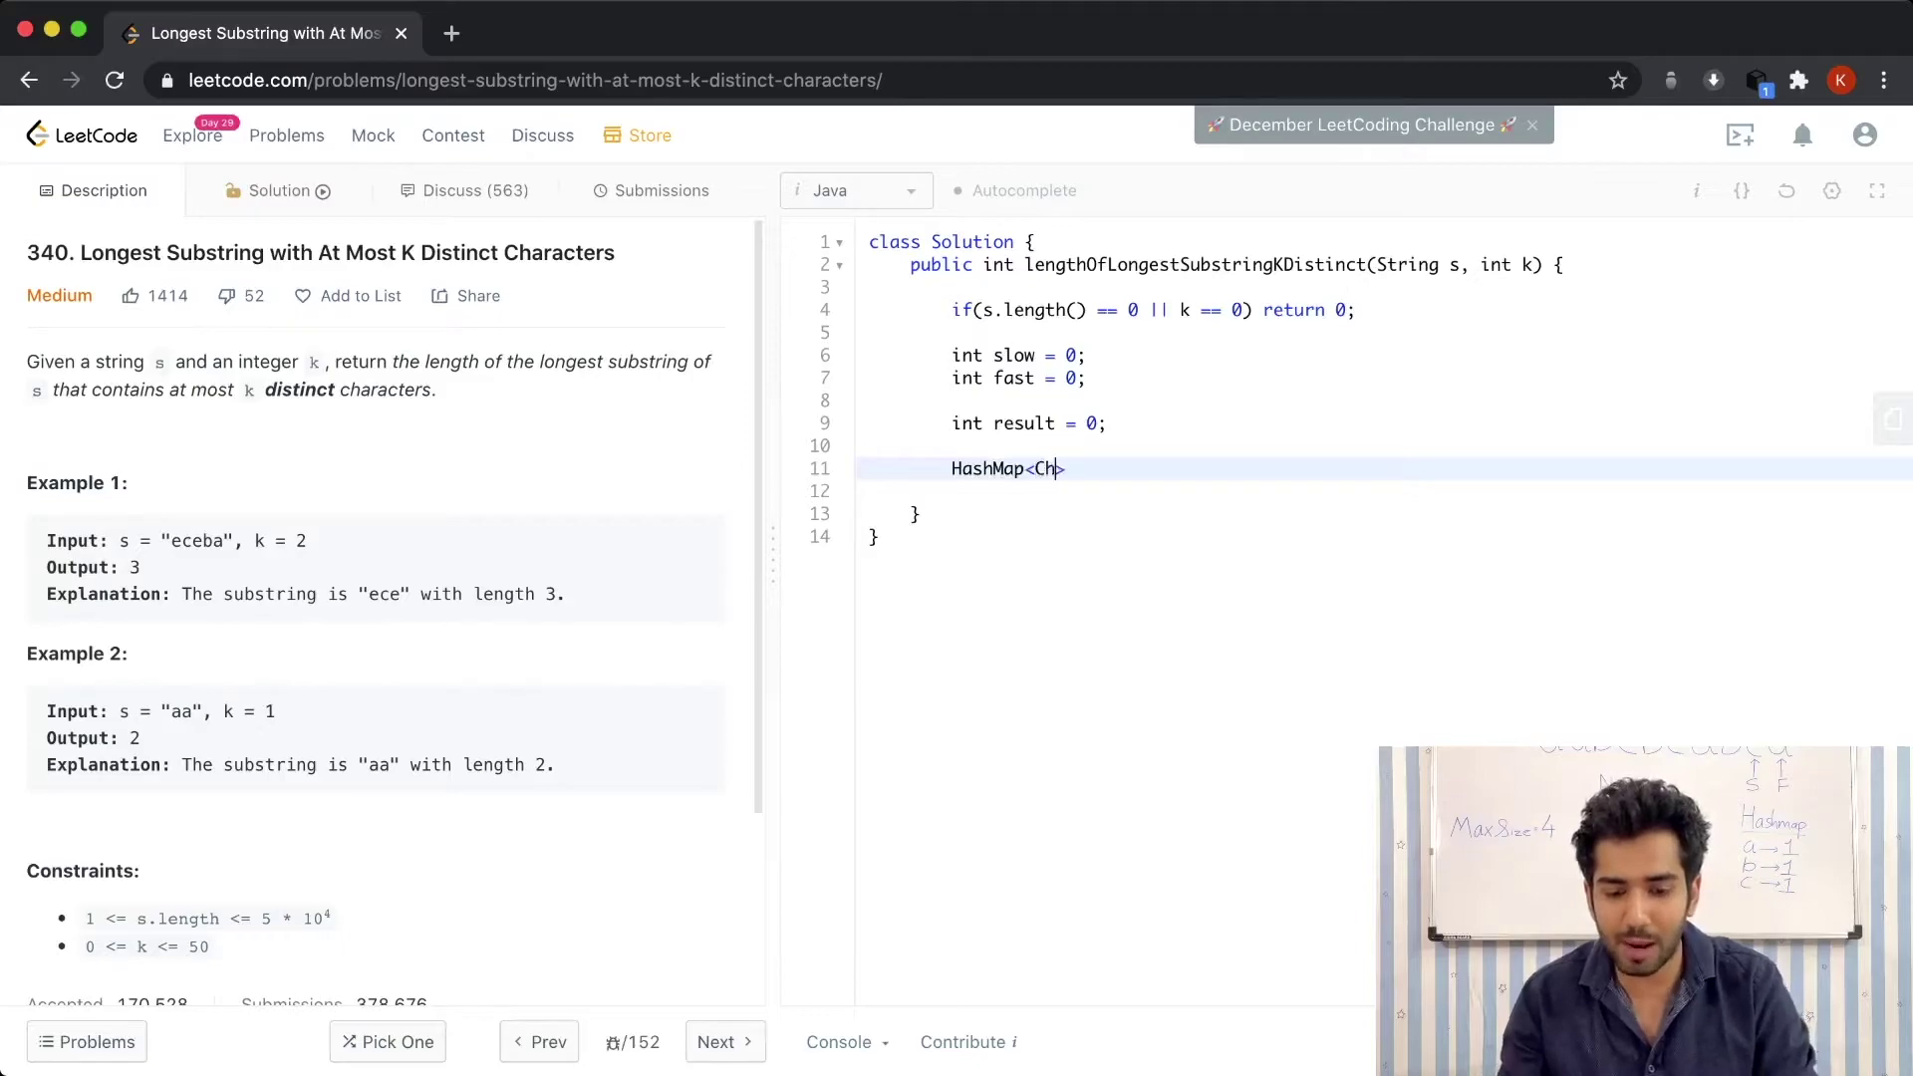
pyautogui.write('racter,I')
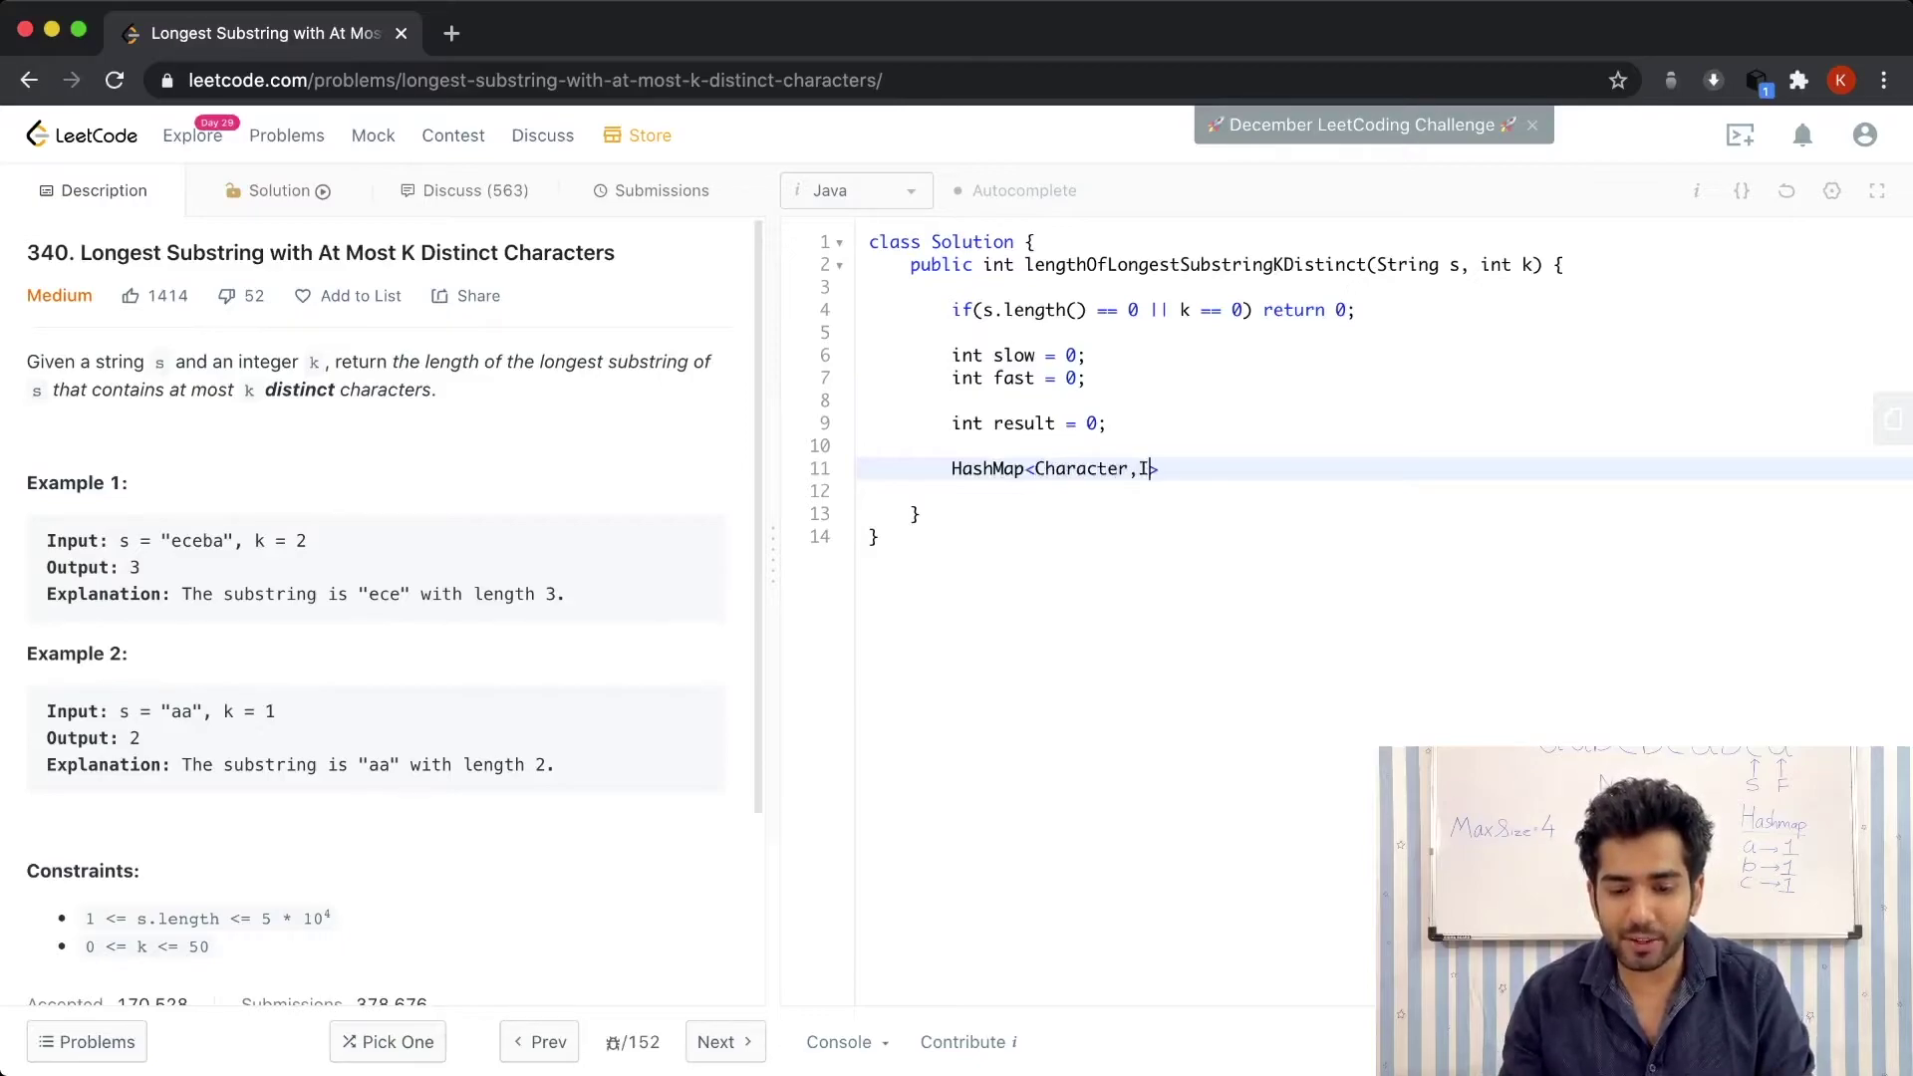
pyautogui.write('nteg')
pyautogui.write('hm')
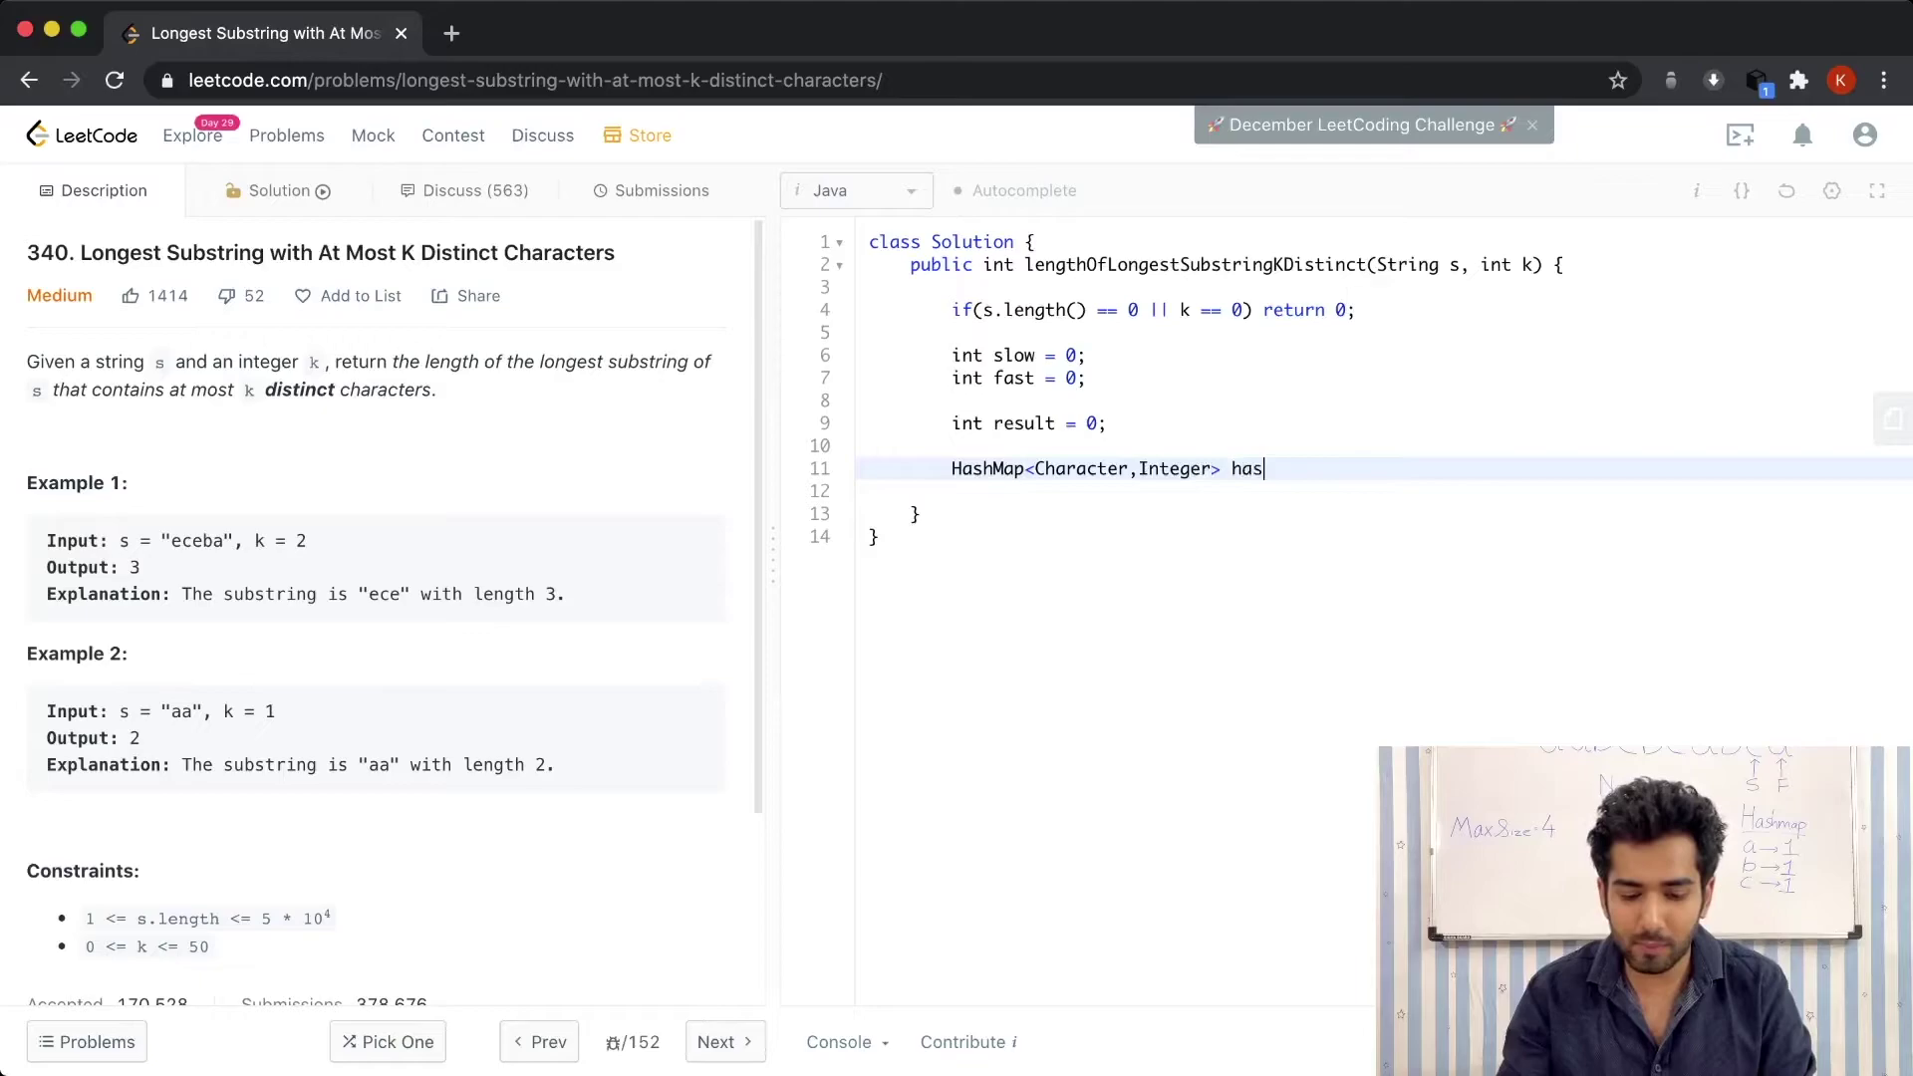
pyautogui.press('BackSpace')
pyautogui.write('m = new Hashm')
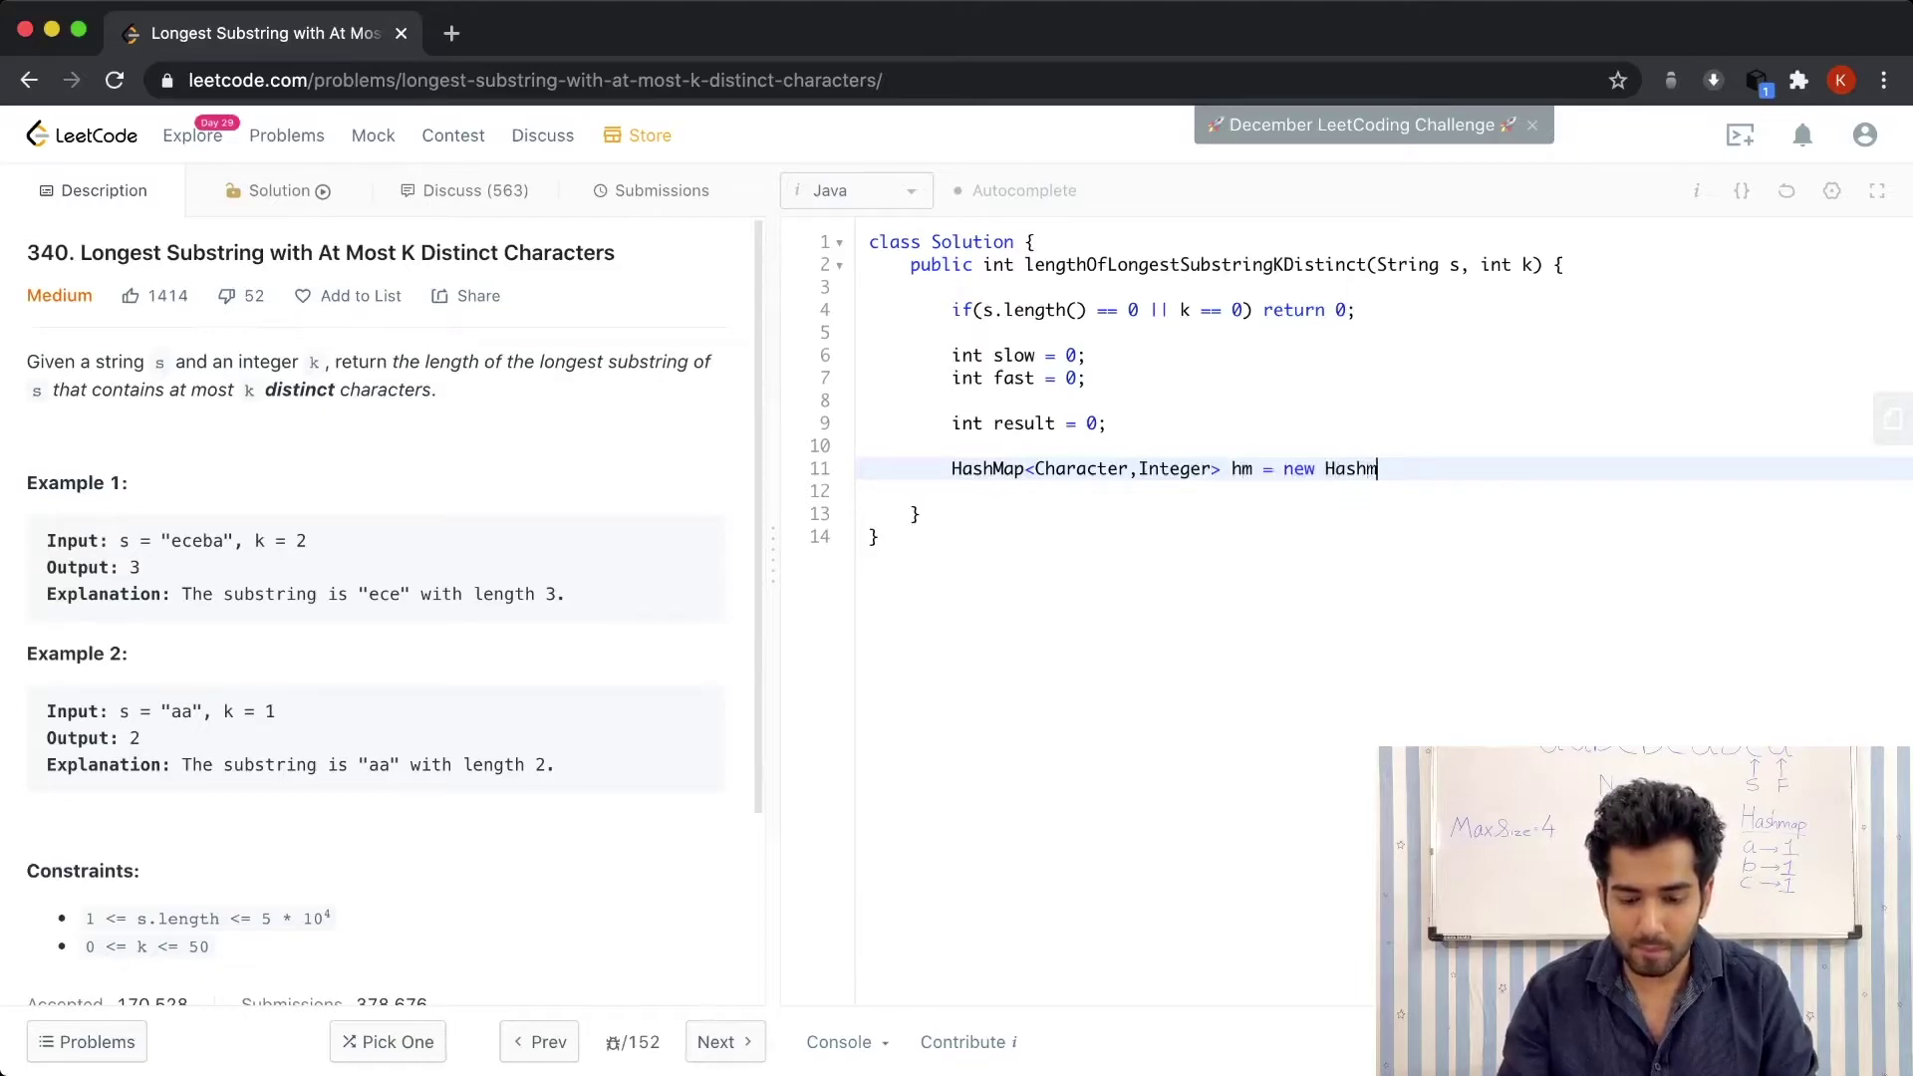
pyautogui.write('Map<>()')
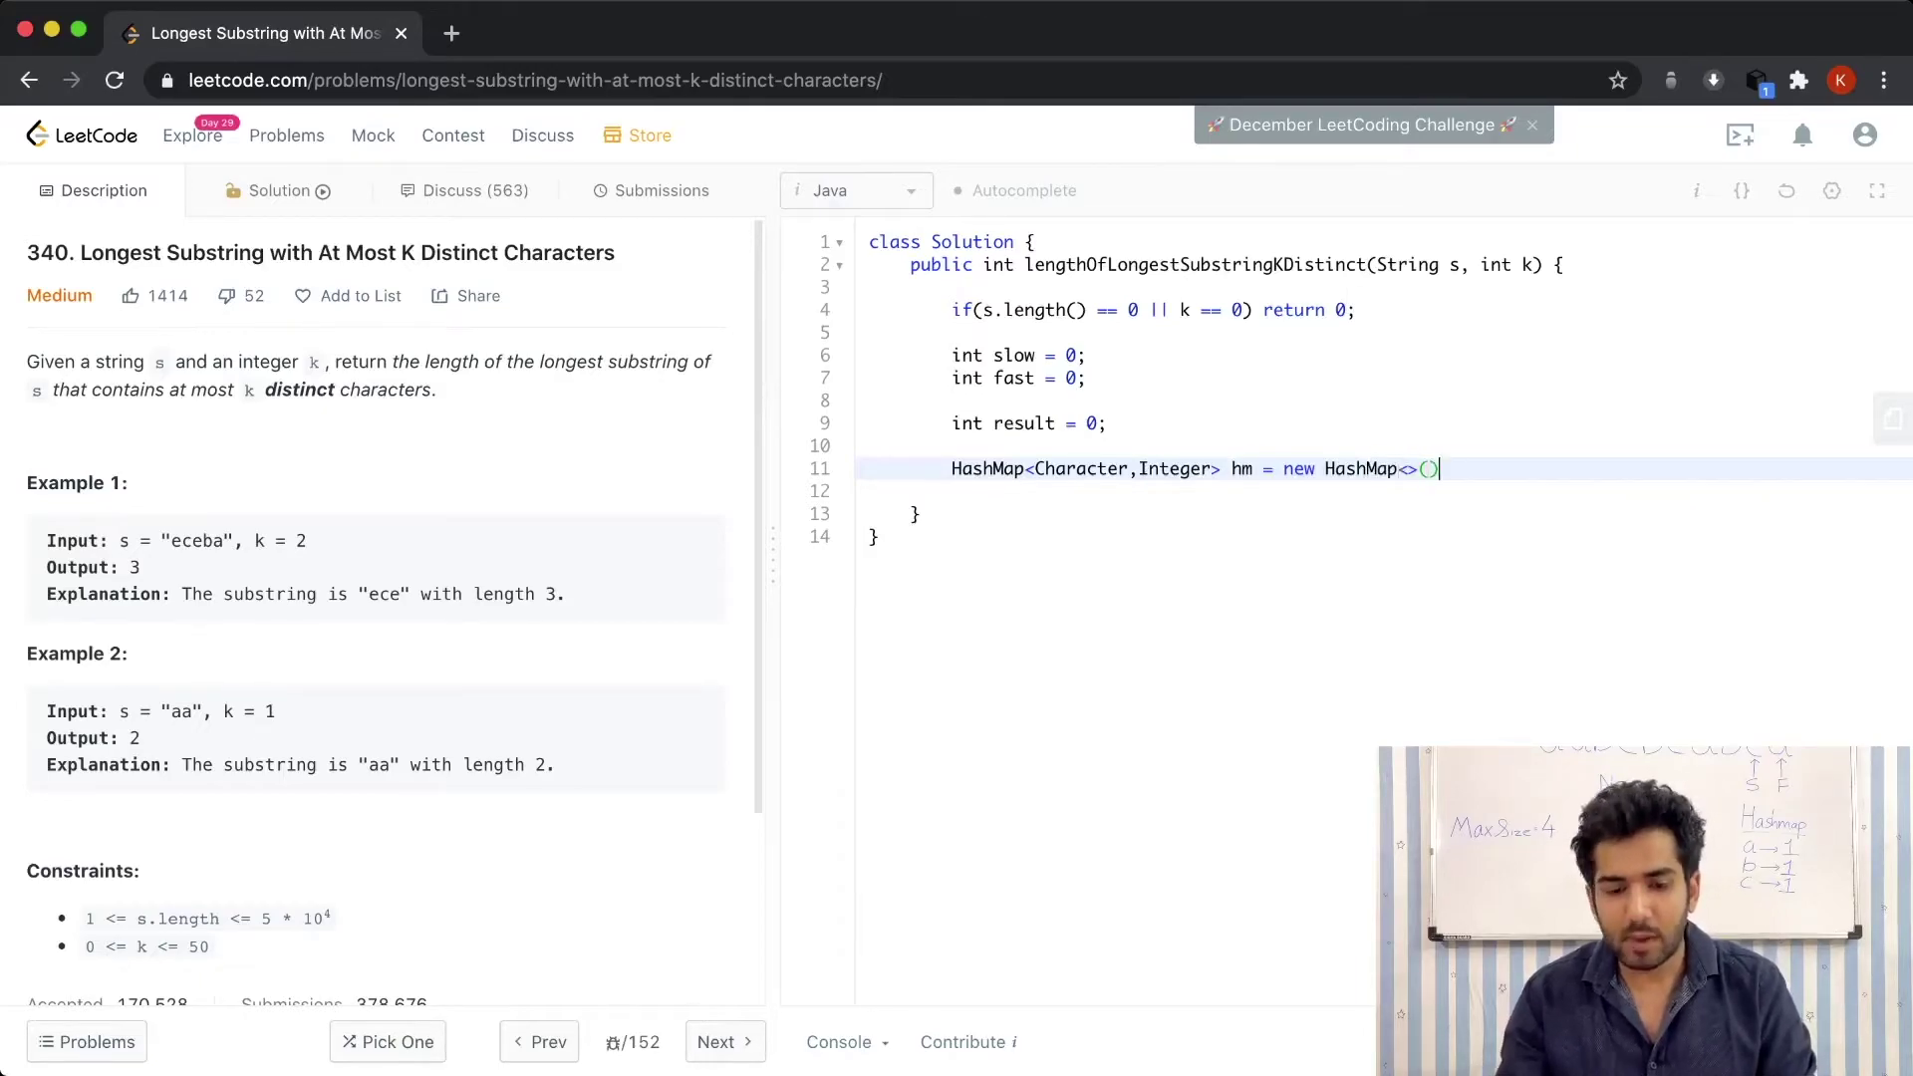
pyautogui.press('Return')
pyautogui.press('Return')
pyautogui.press('Return')
pyautogui.press('super+Tab')
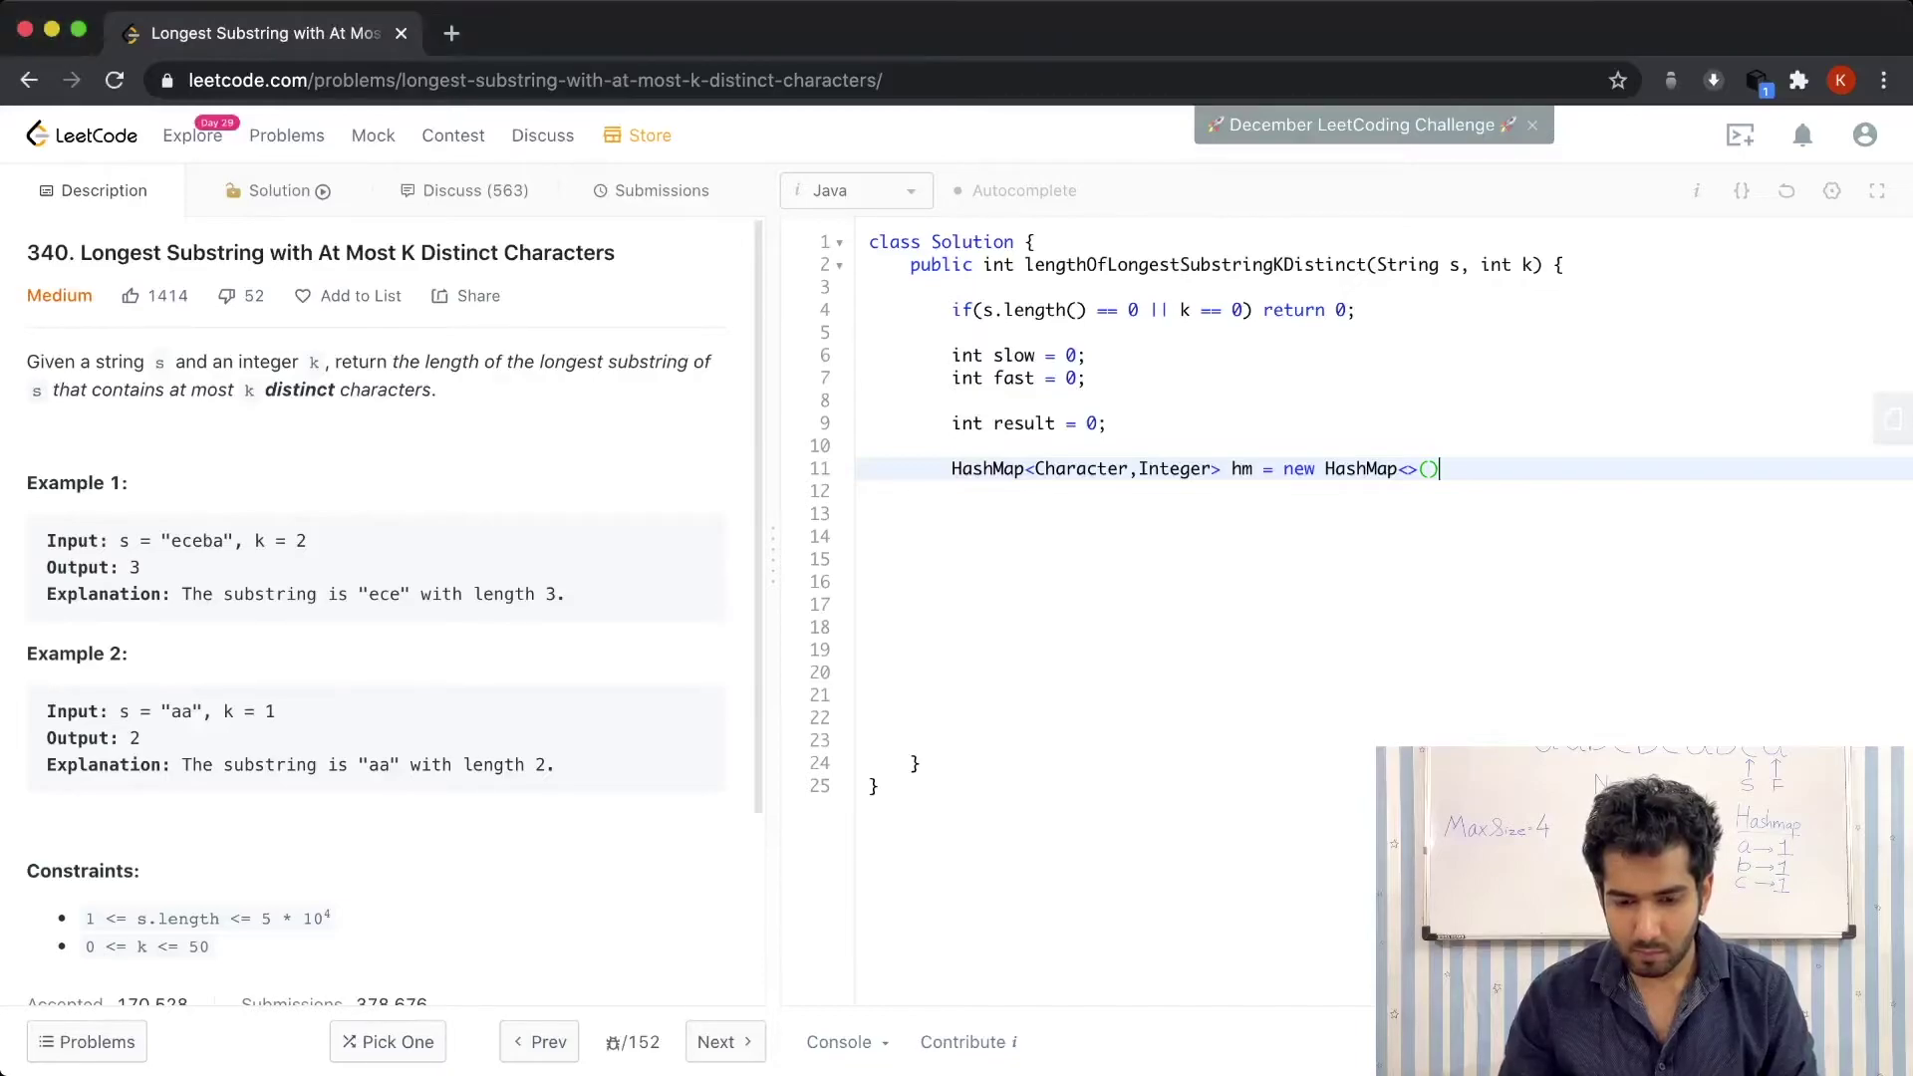
pyautogui.write(';')
# Write the outer while loop that adds each fast character's count to hm
pyautogui.press('Return')
pyautogui.press('Return')
pyautogui.write('whi')
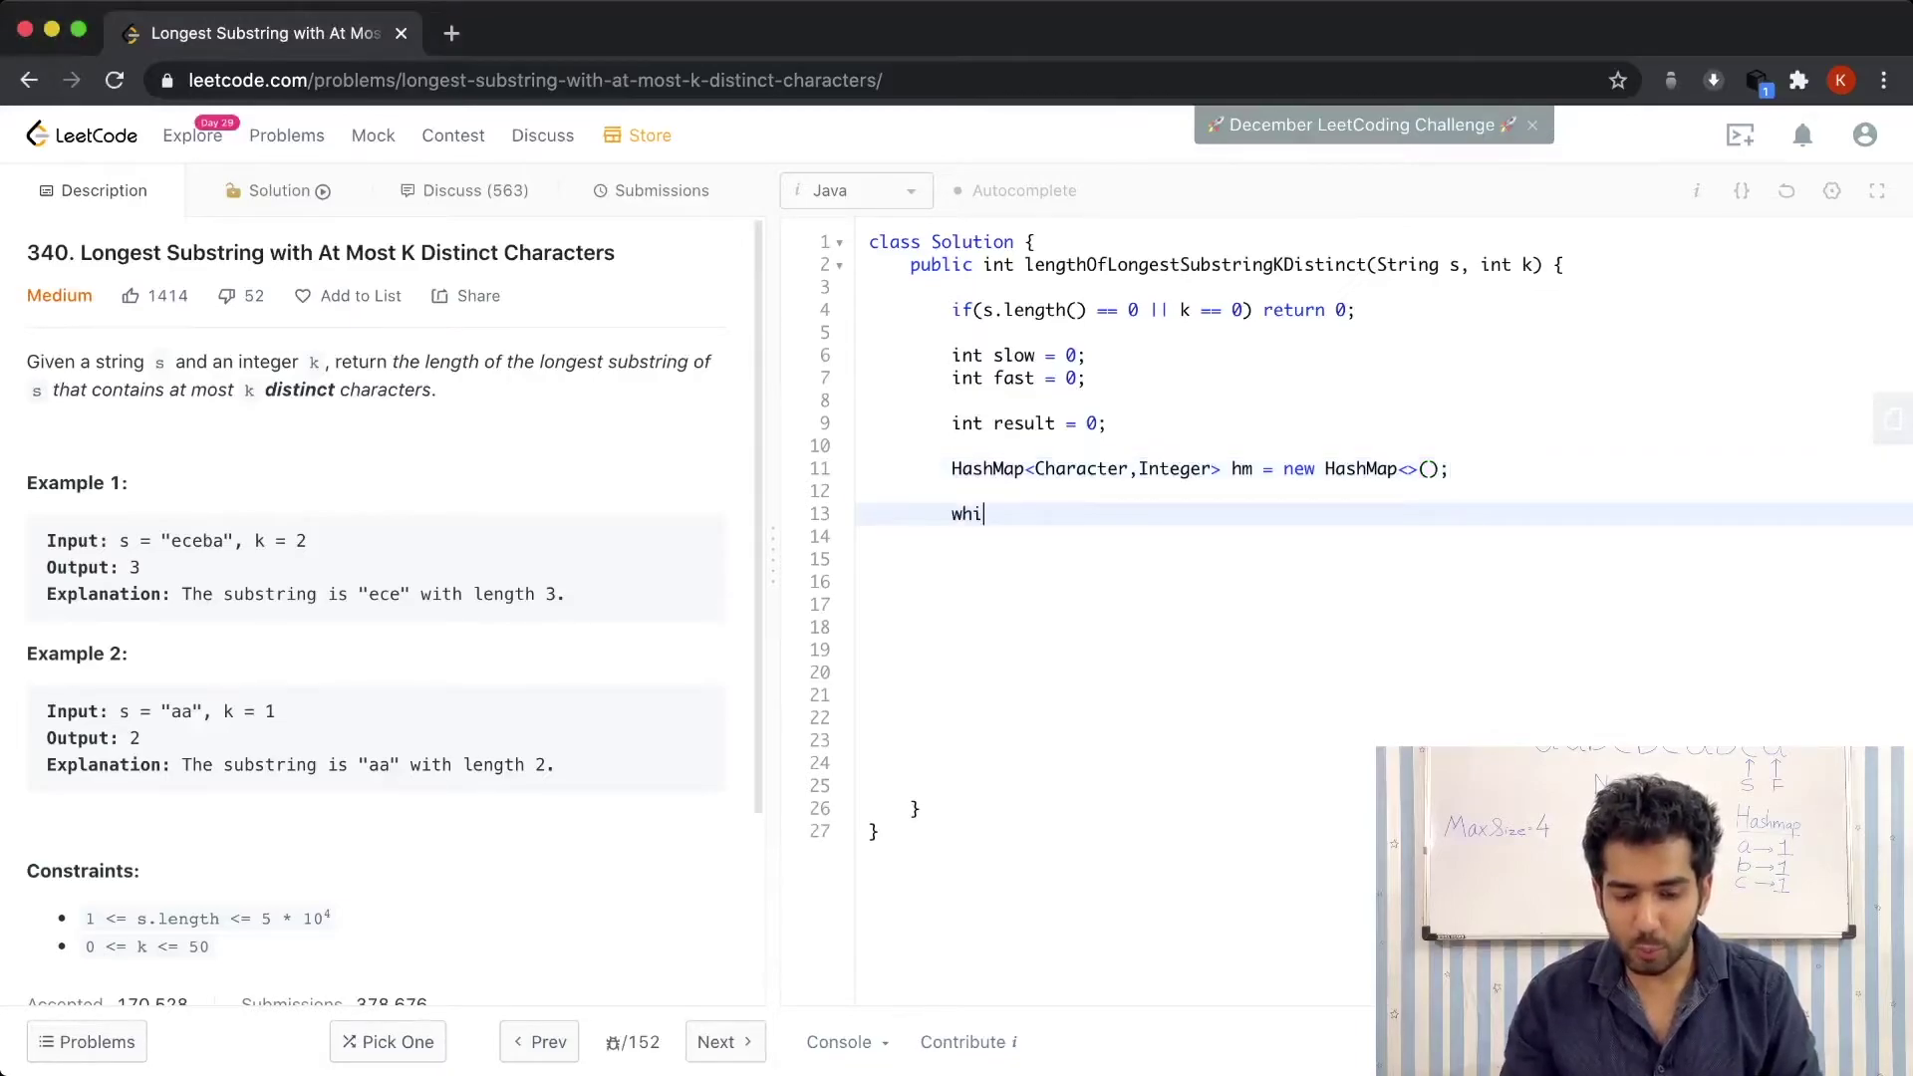
pyautogui.write('le(fast < ')
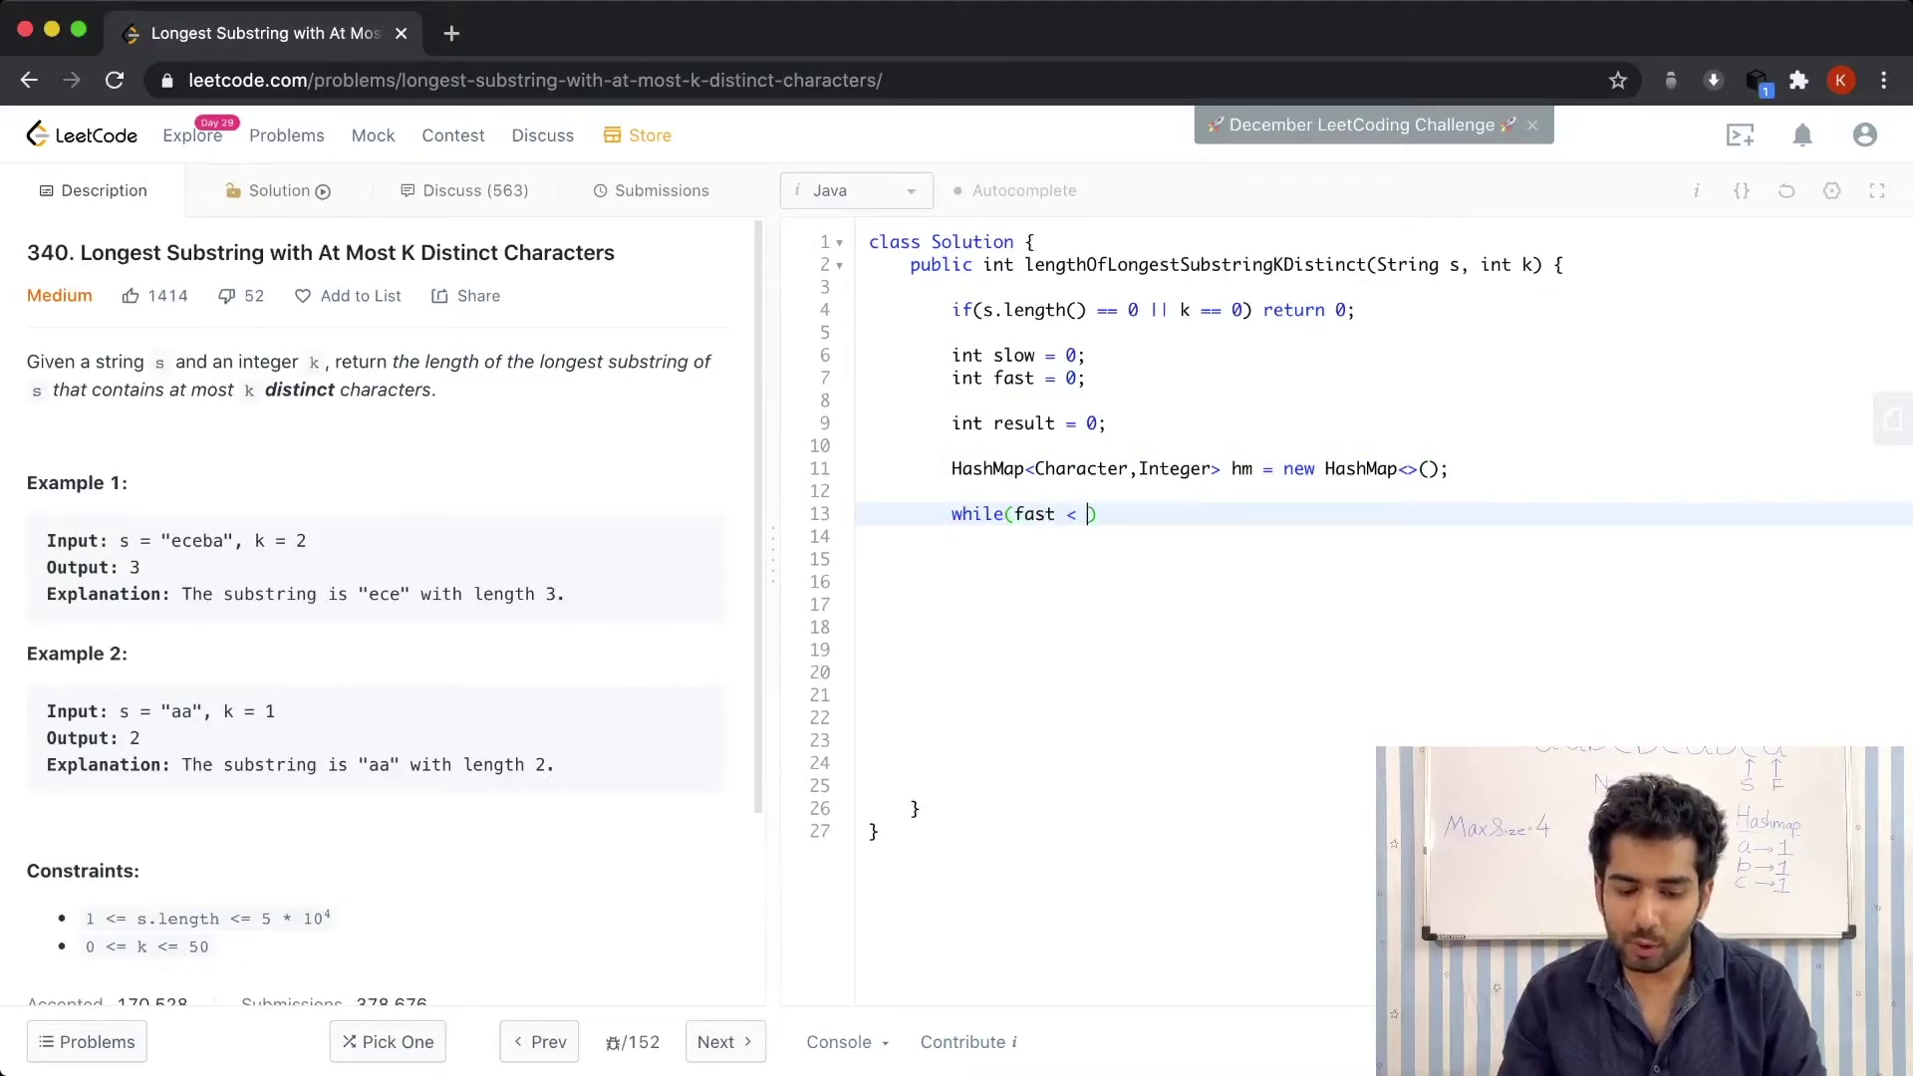
pyautogui.write('s.leng')
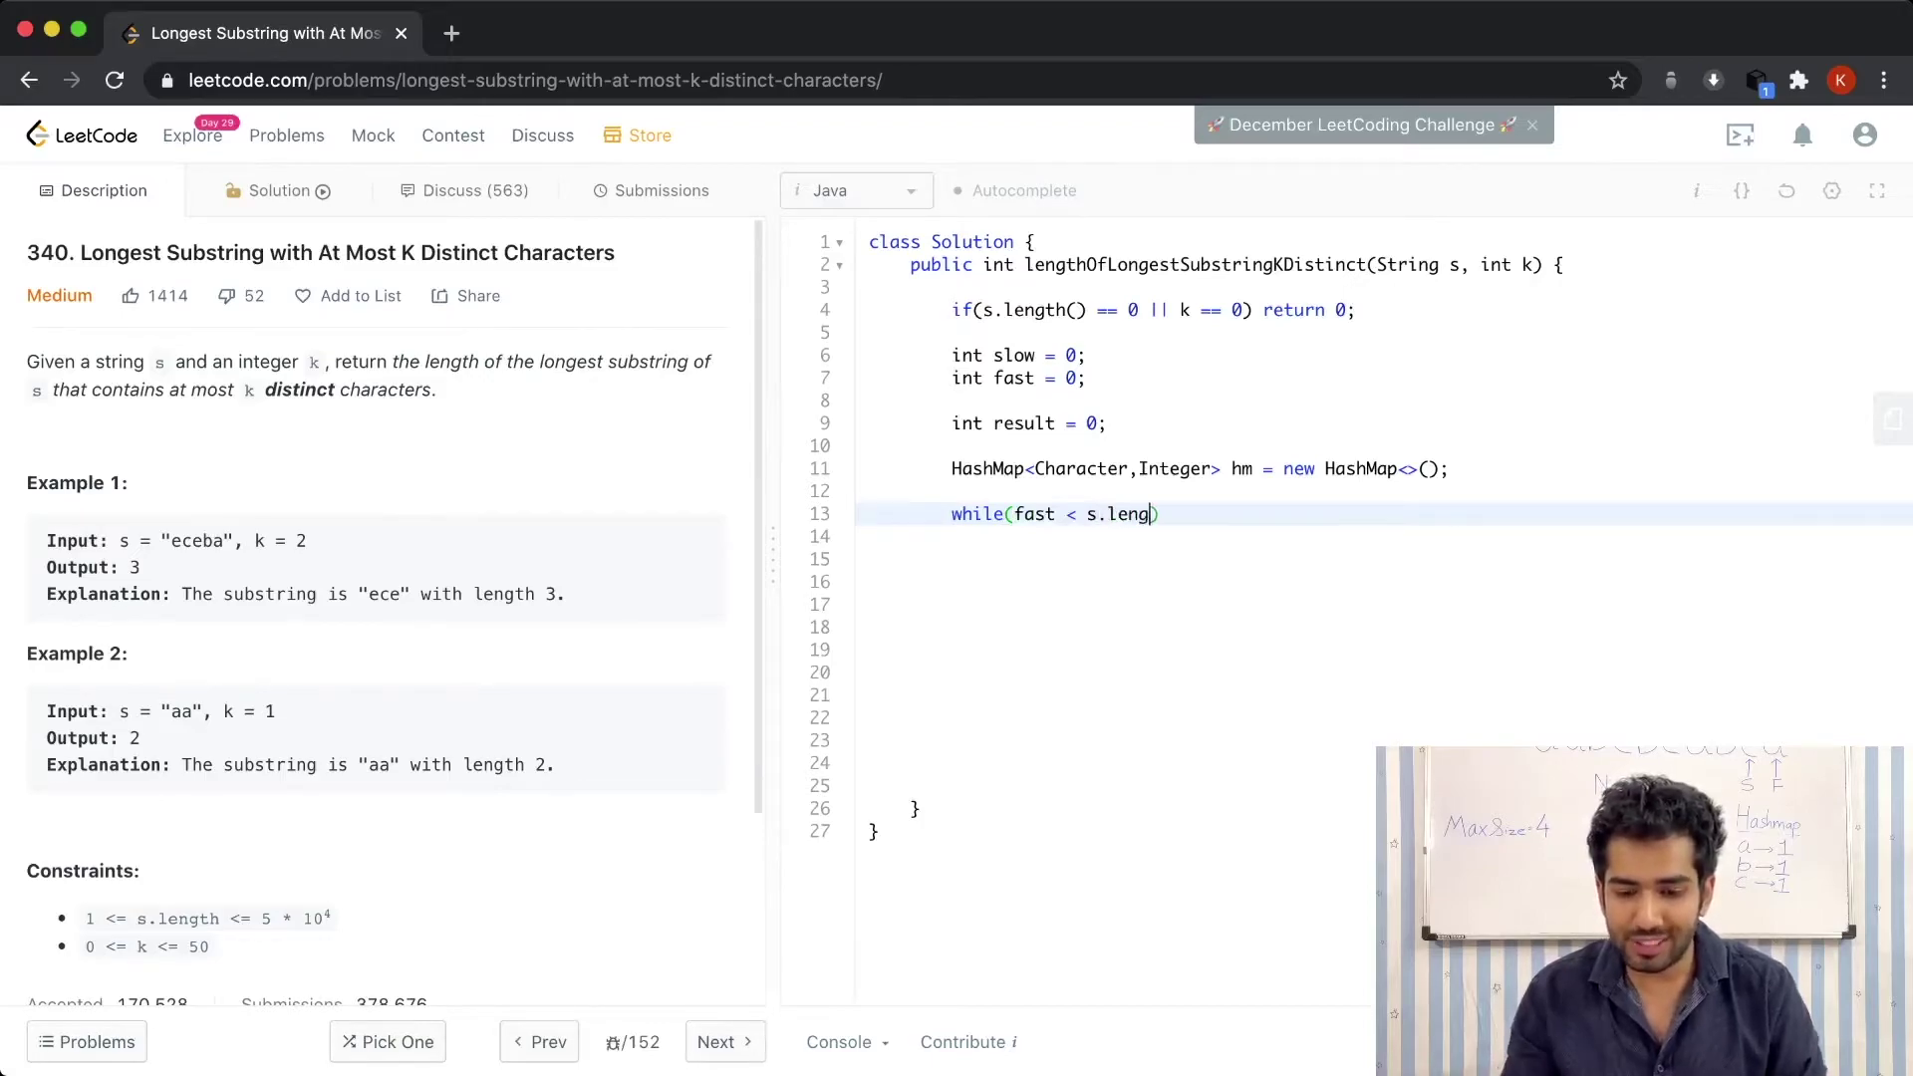
pyautogui.write('th())')
pyautogui.press('Return')
pyautogui.write('{')
pyautogui.press('Return')
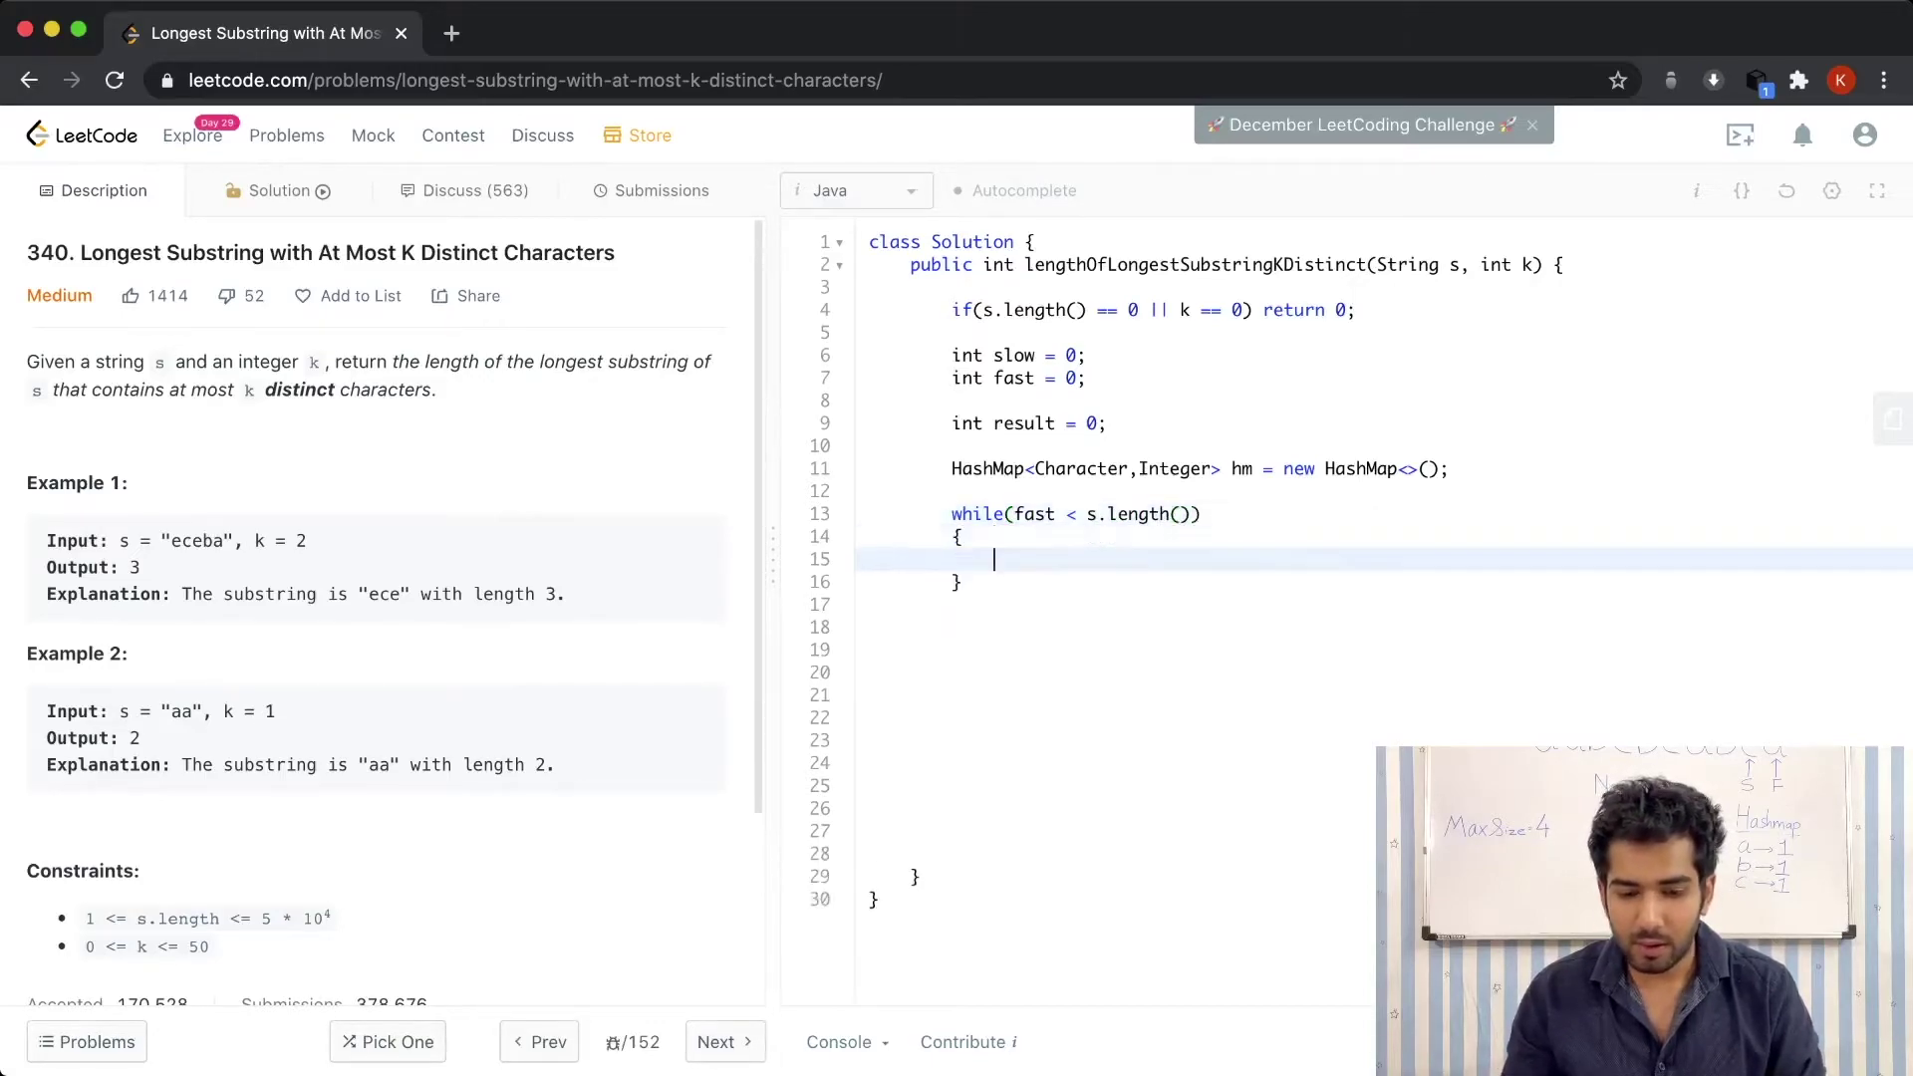
pyautogui.press('Return')
pyautogui.press('Up')
pyautogui.write('char c = s.char')
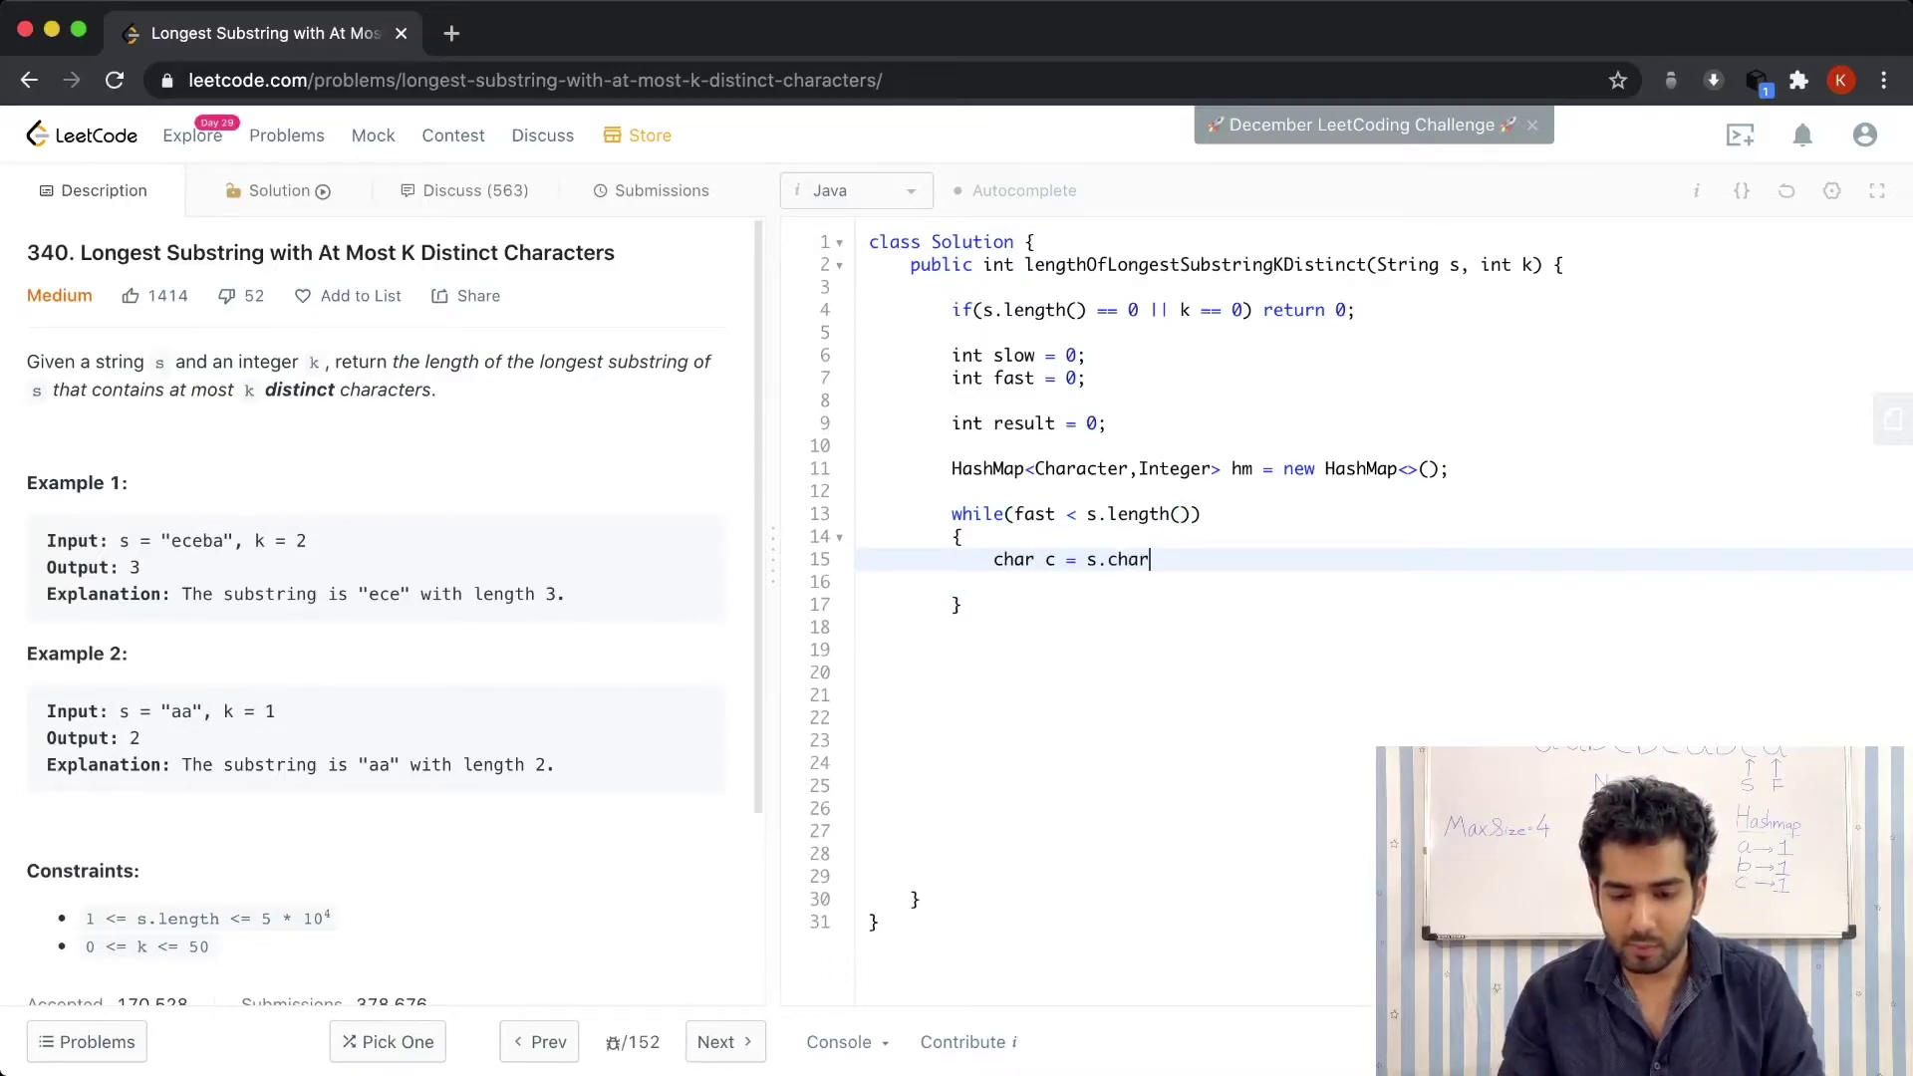
pyautogui.write('At(fast);')
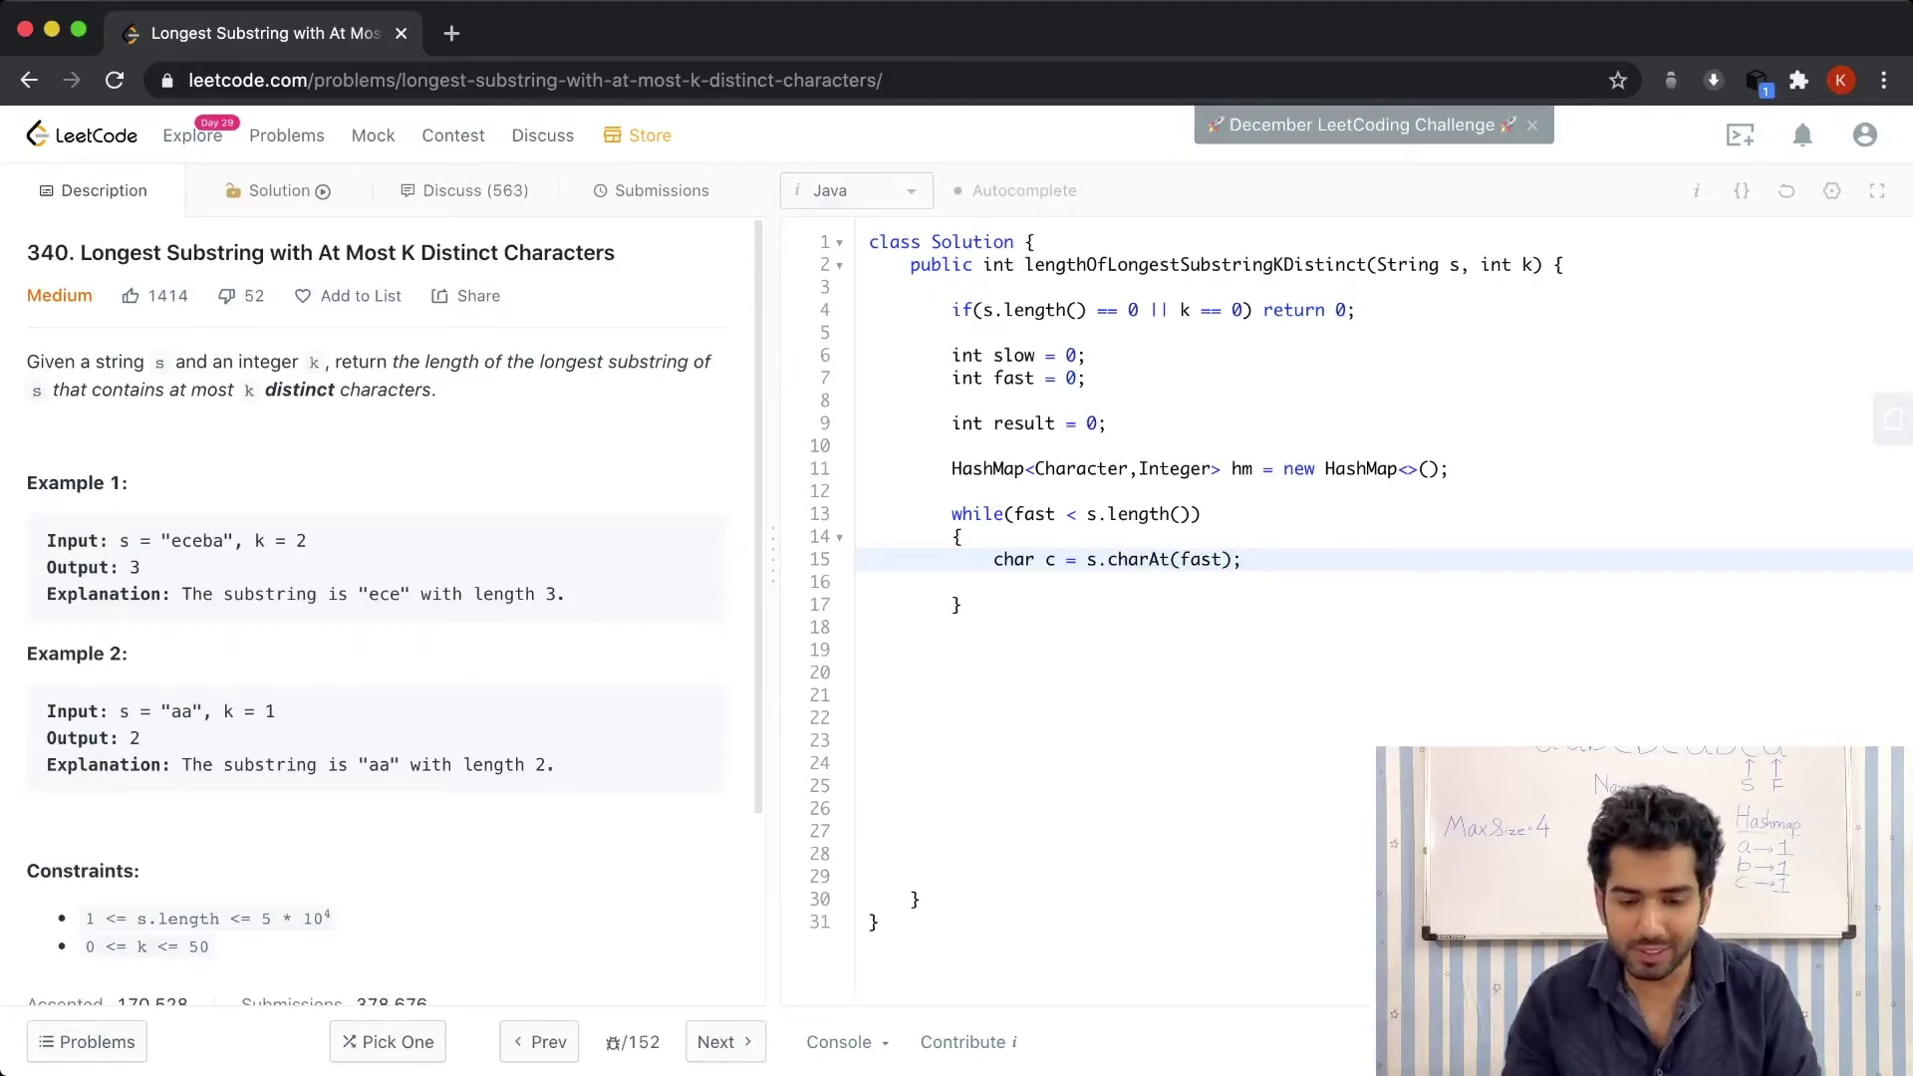
pyautogui.press('Return')
pyautogui.write('hm.p')
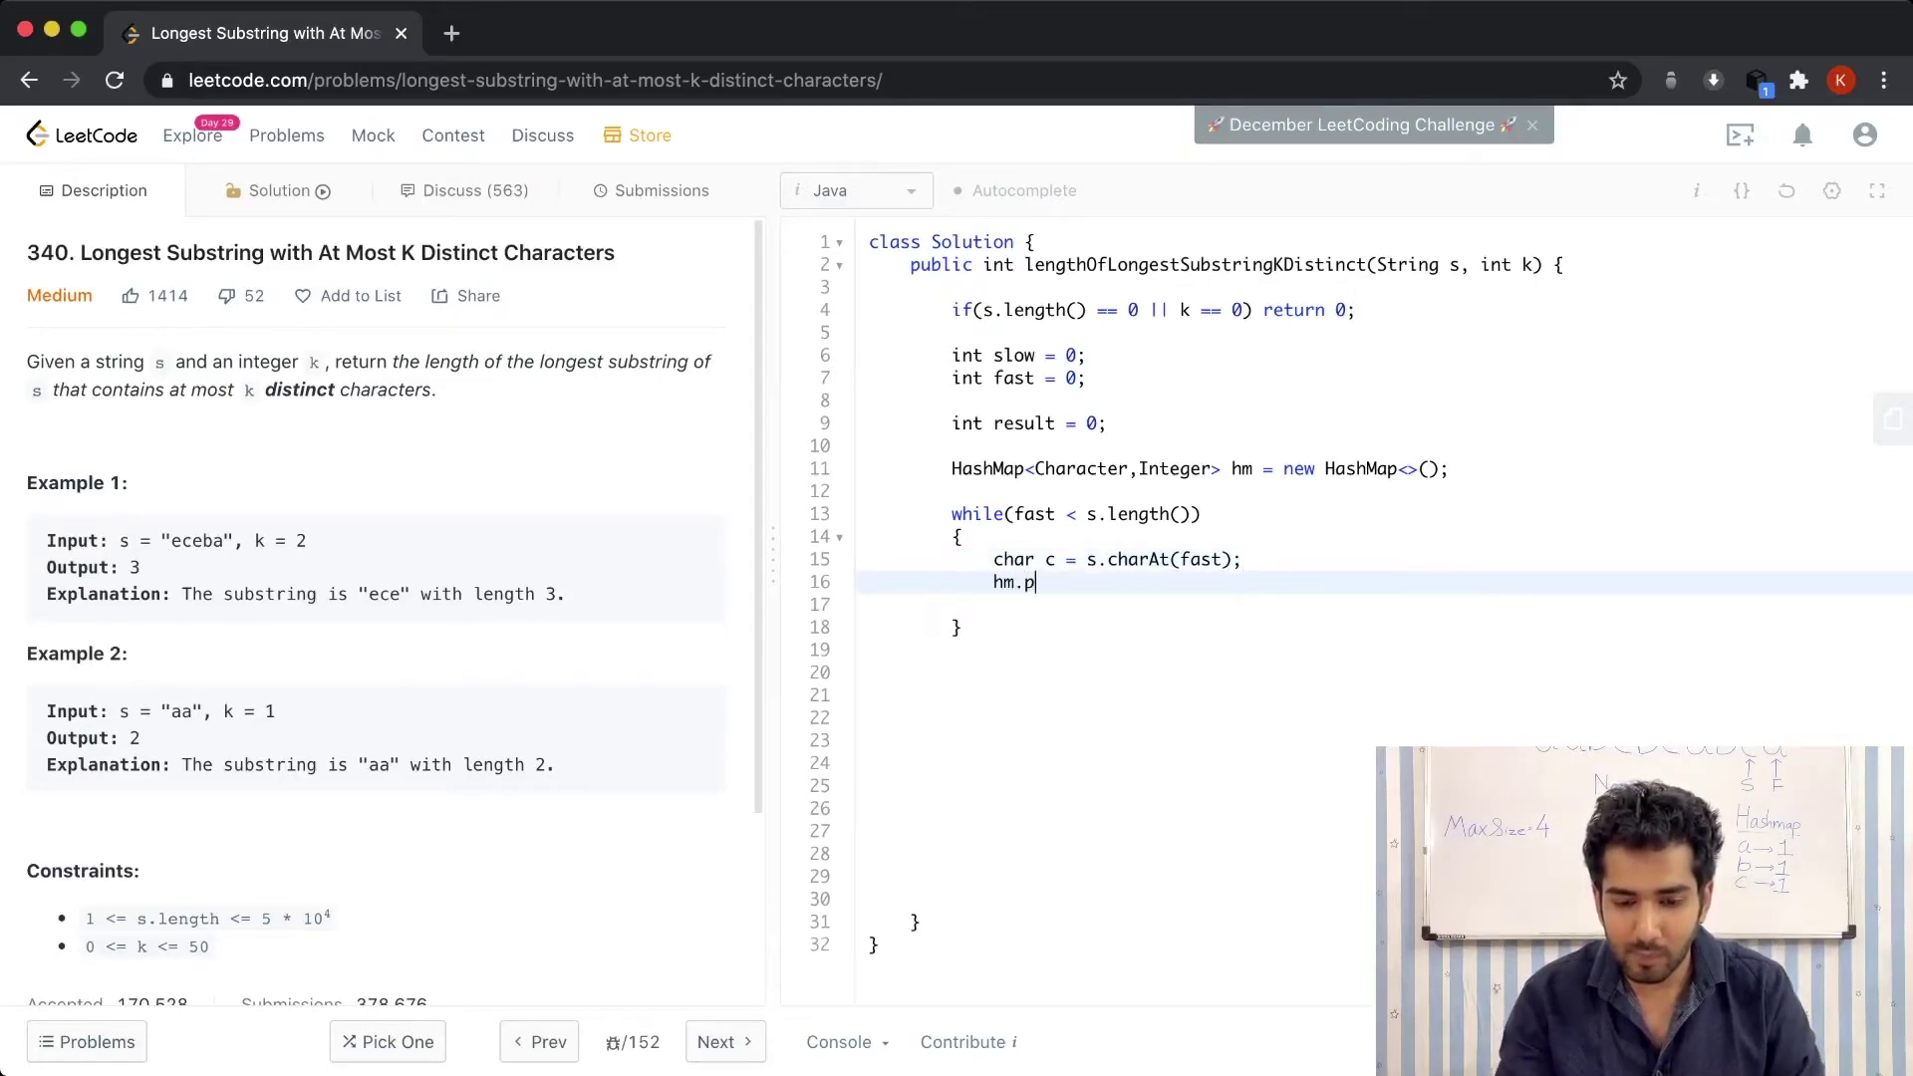
pyautogui.write('ut(c')
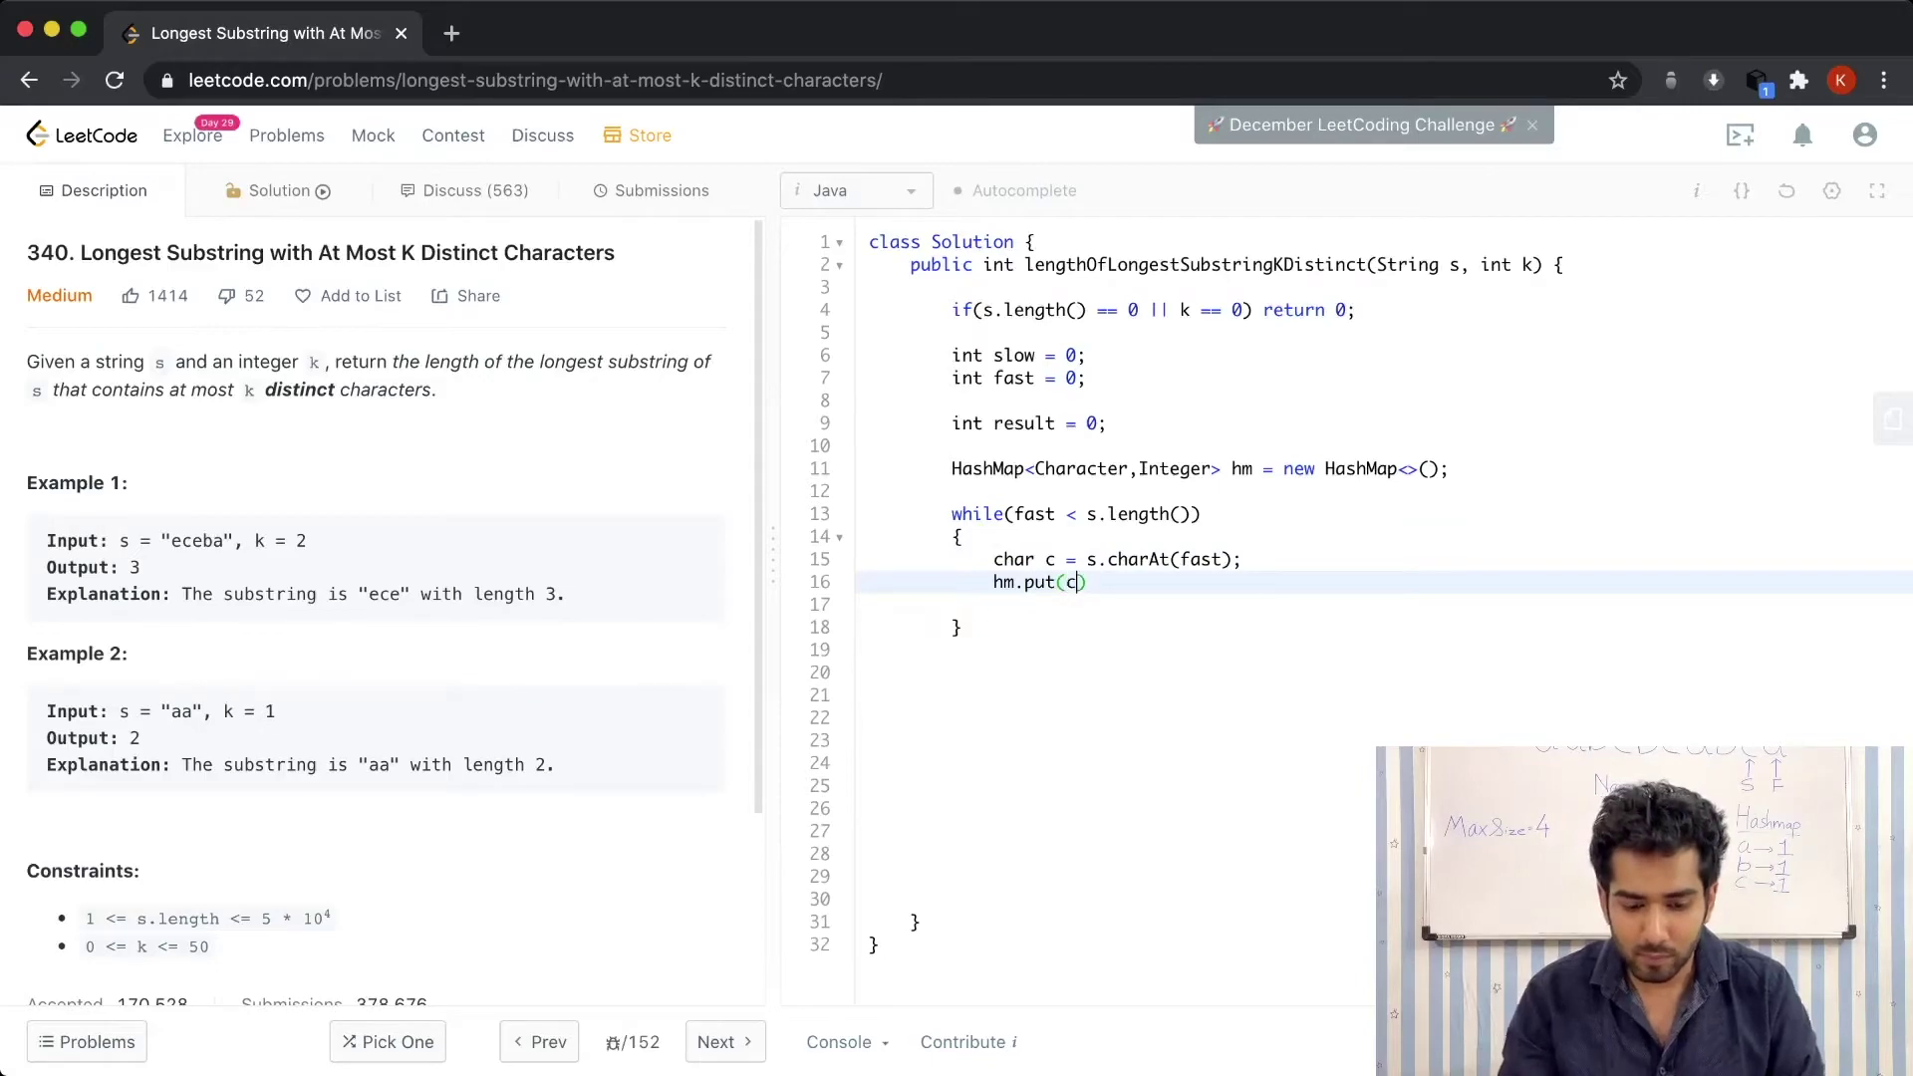
pyautogui.write(', hm.')
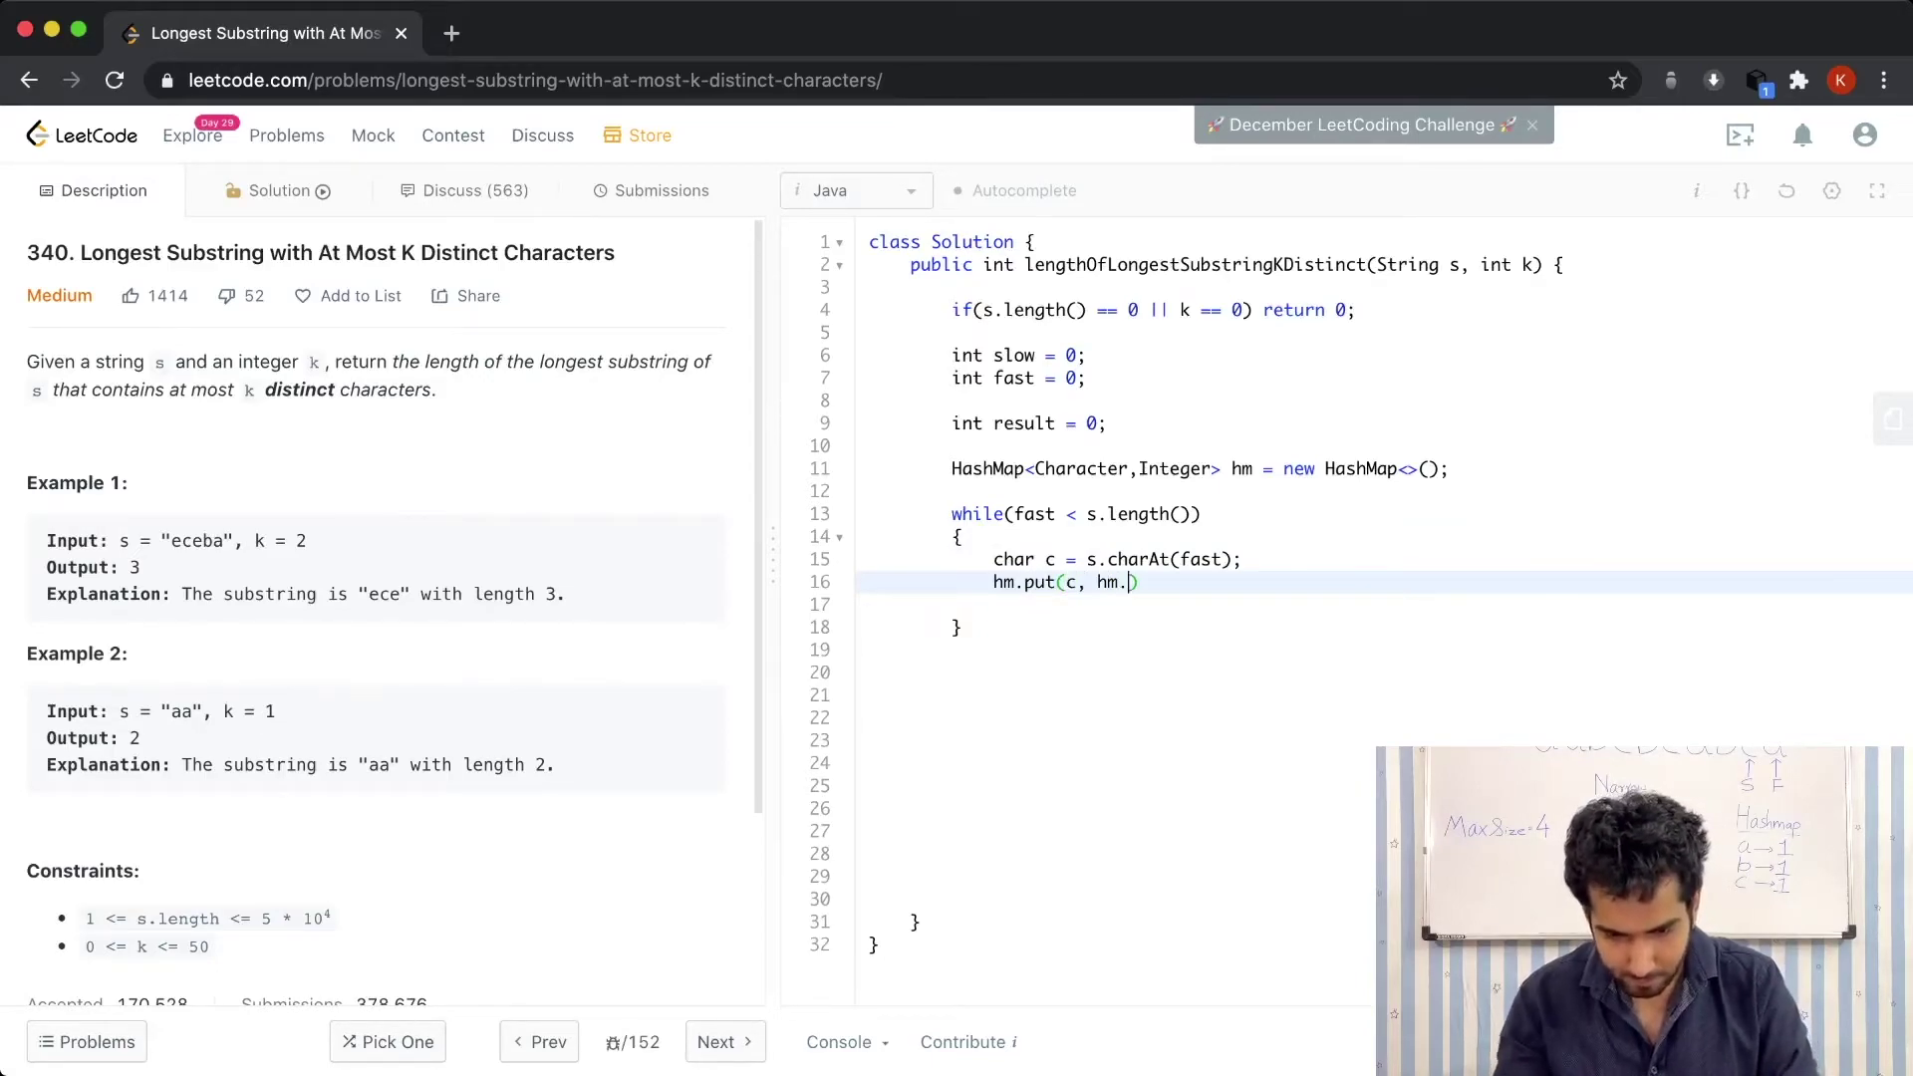
pyautogui.write('getOrDefau')
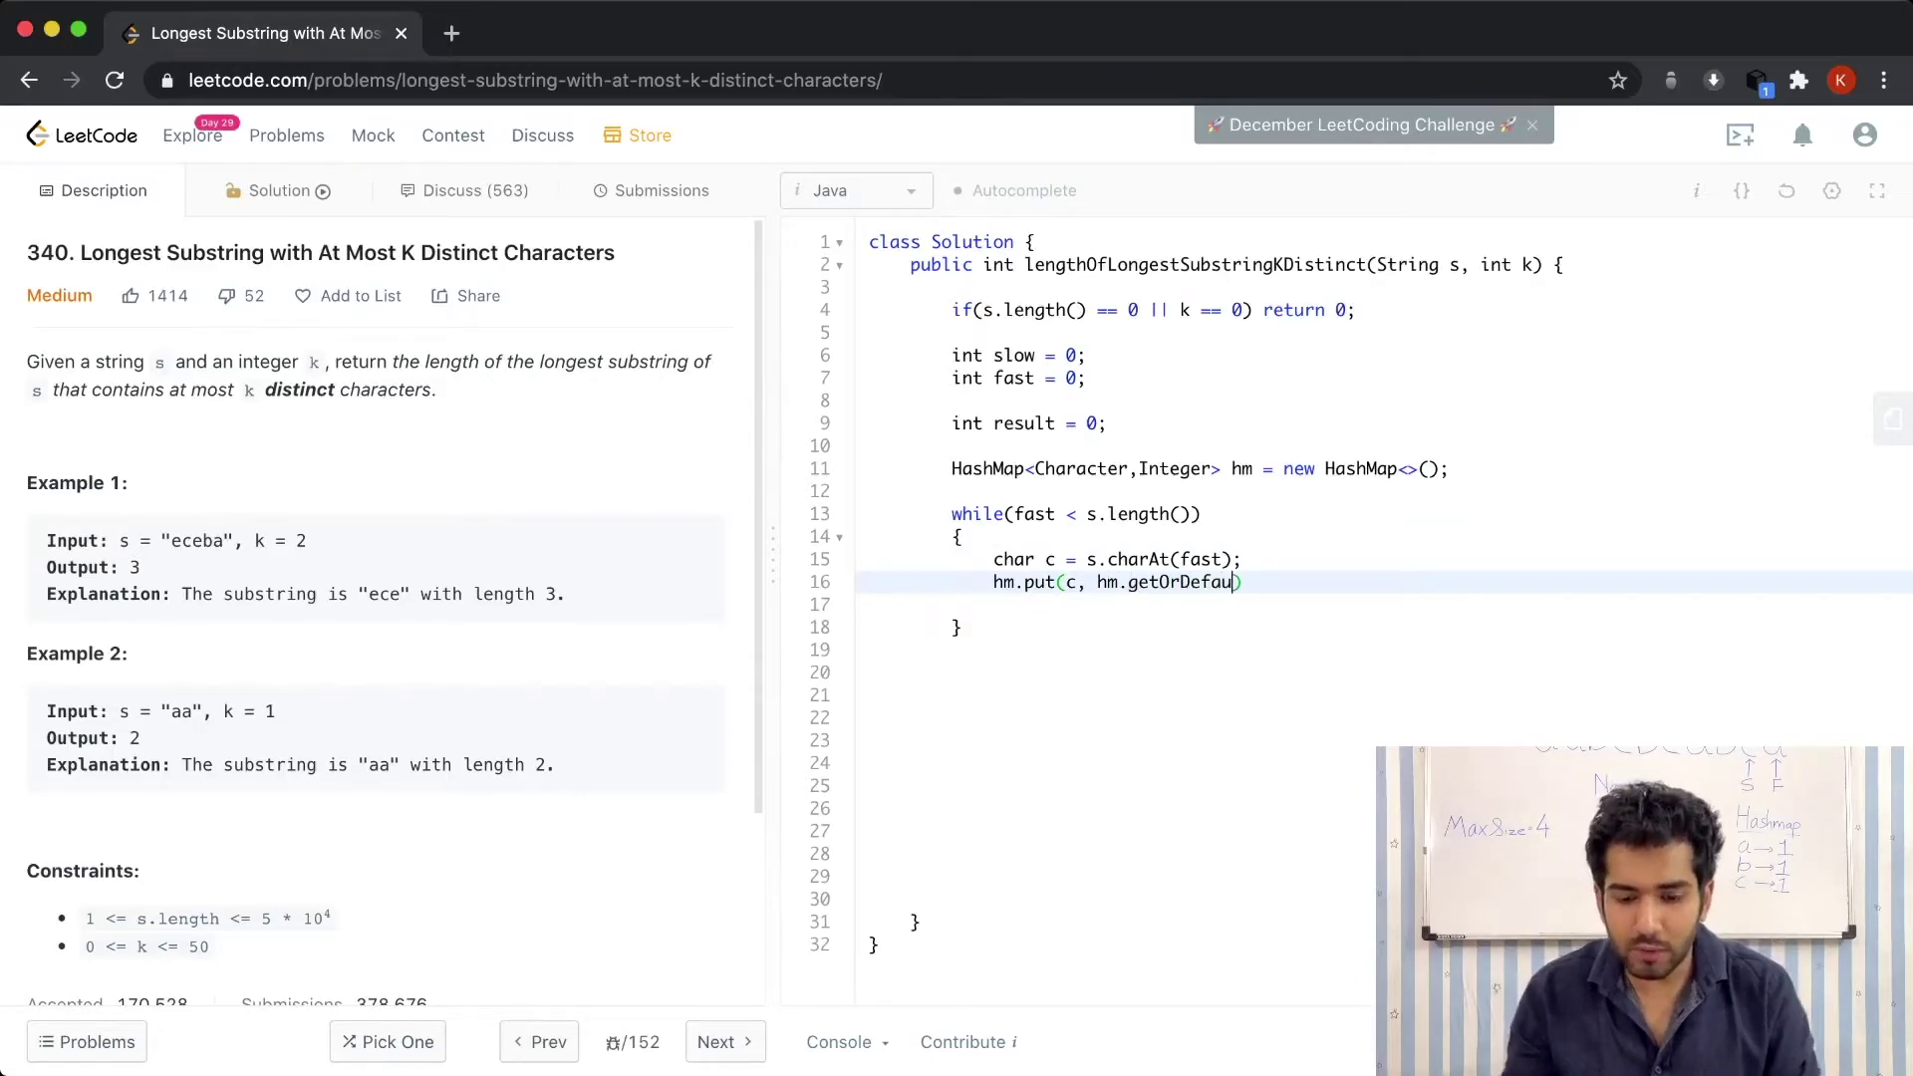
pyautogui.write('lt(')
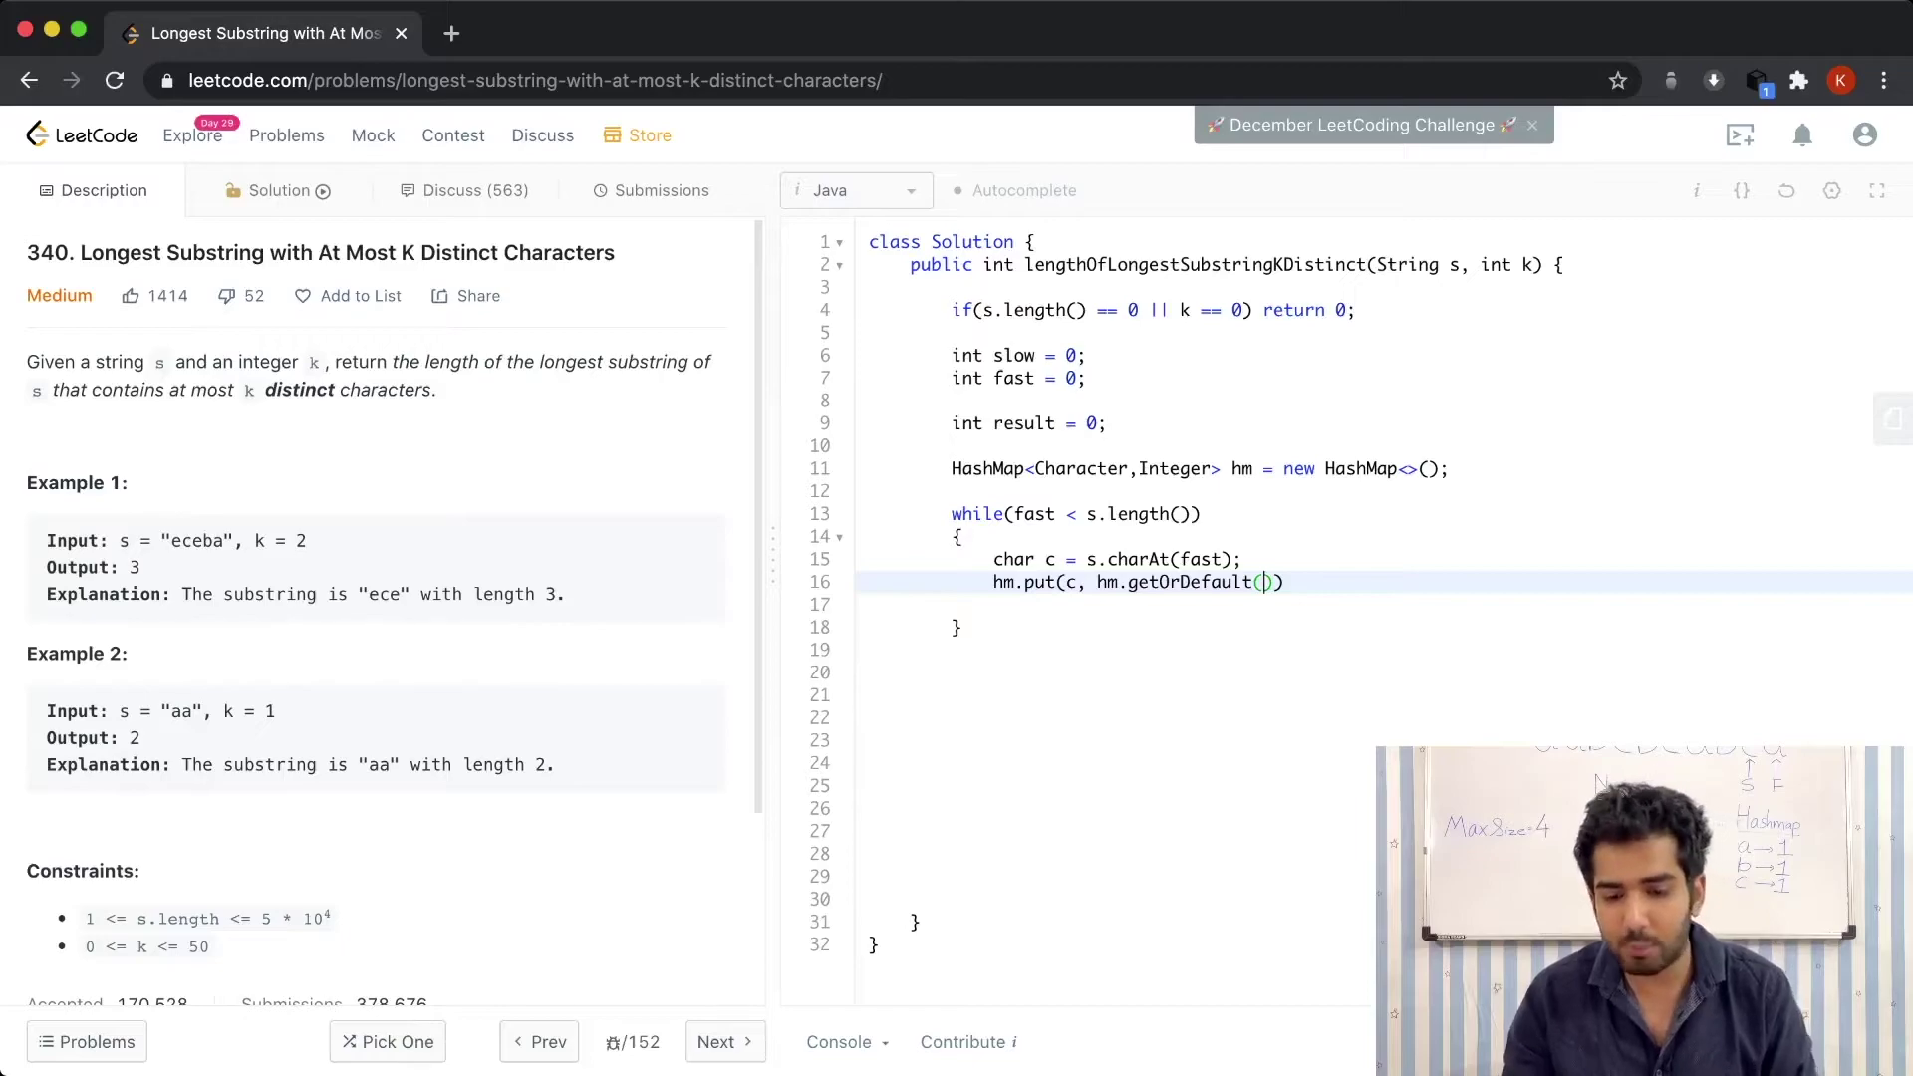
pyautogui.write('c,')
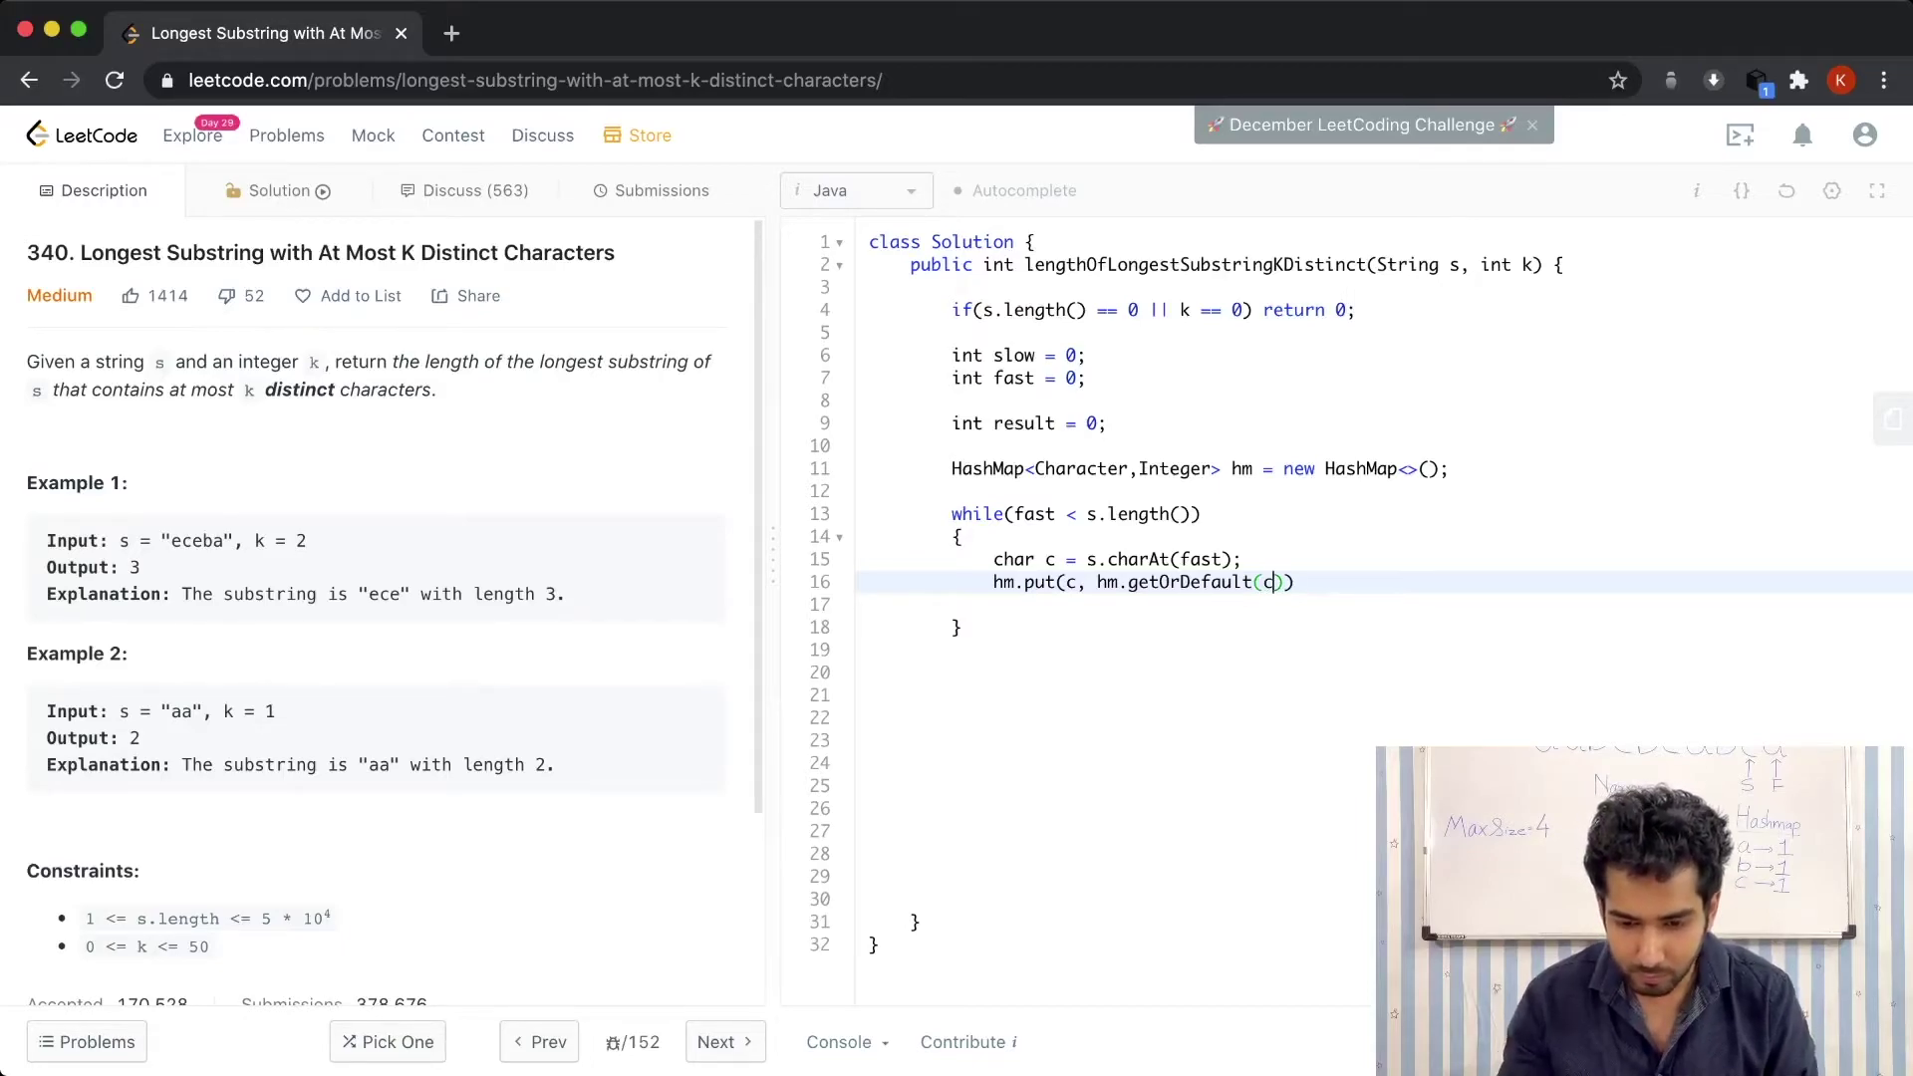
pyautogui.write('0) + 1)')
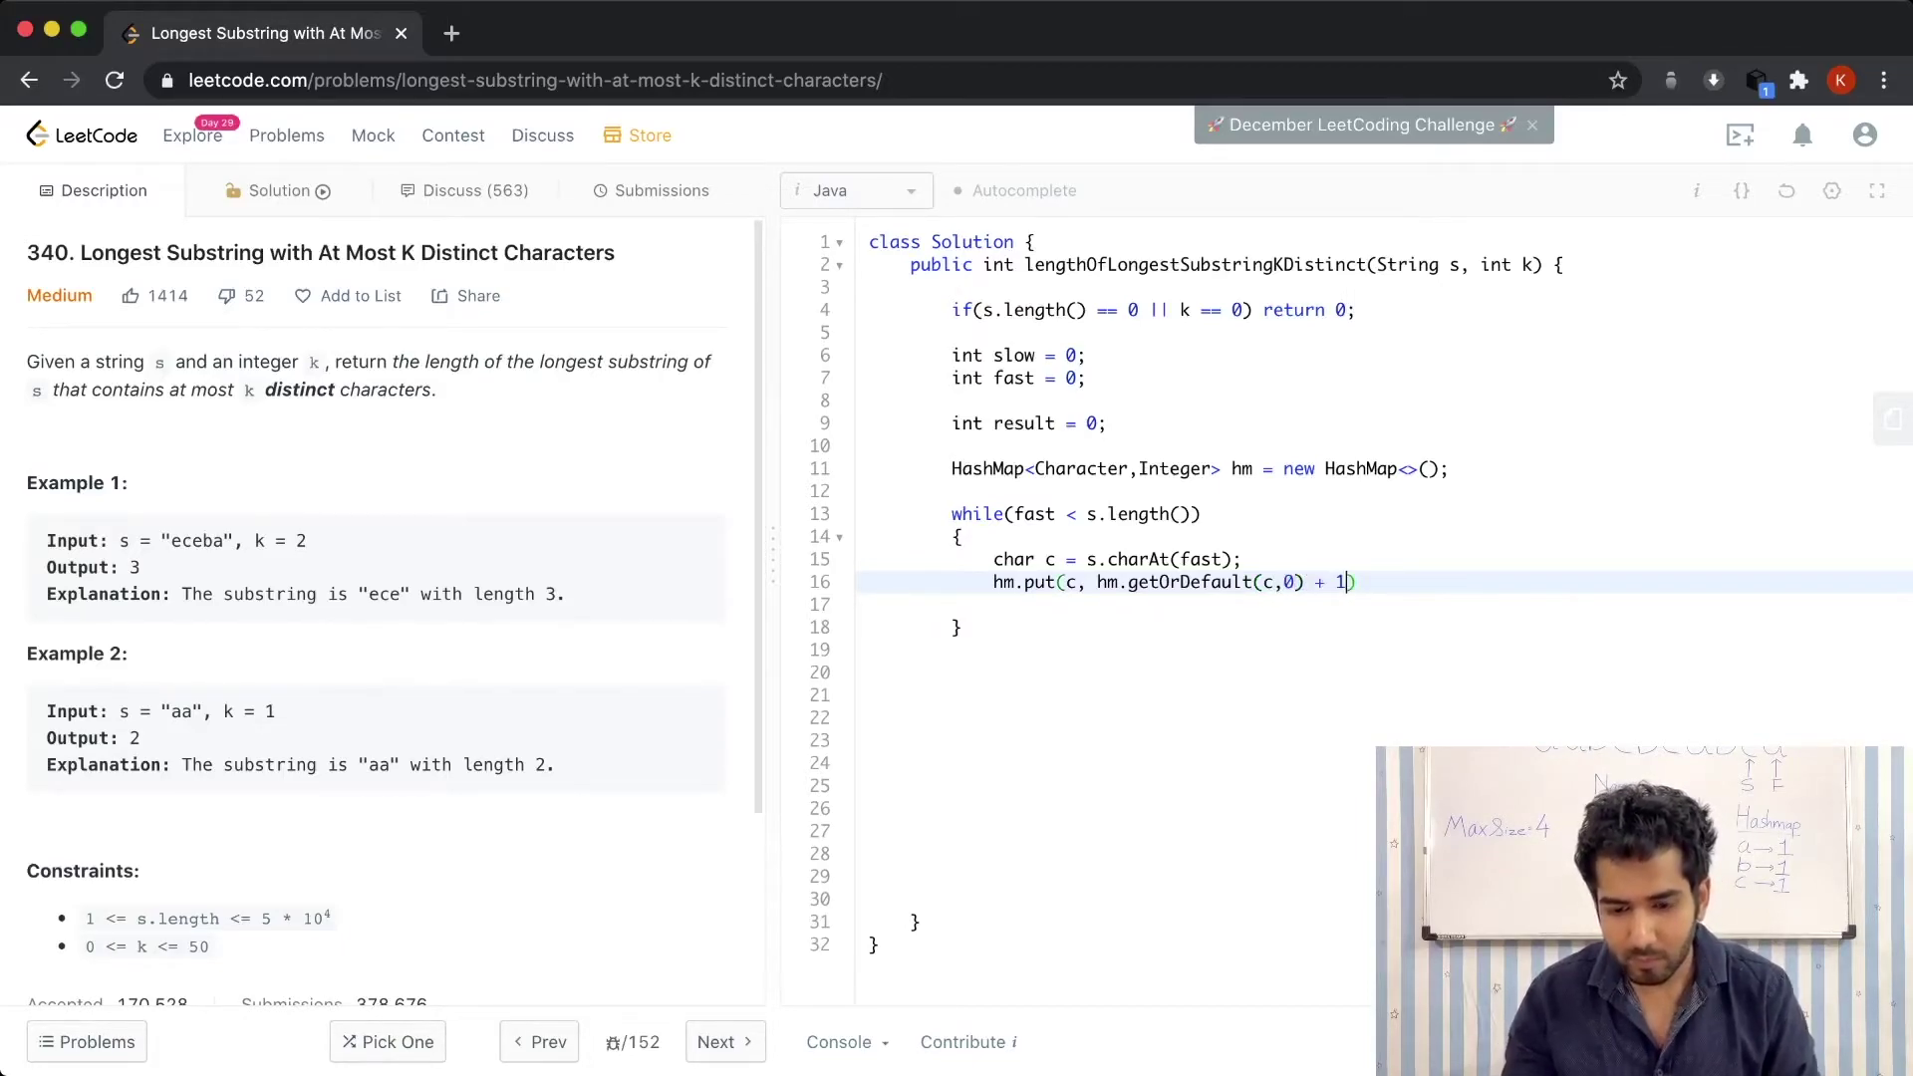
pyautogui.write(';')
pyautogui.press('Return')
pyautogui.press('Return')
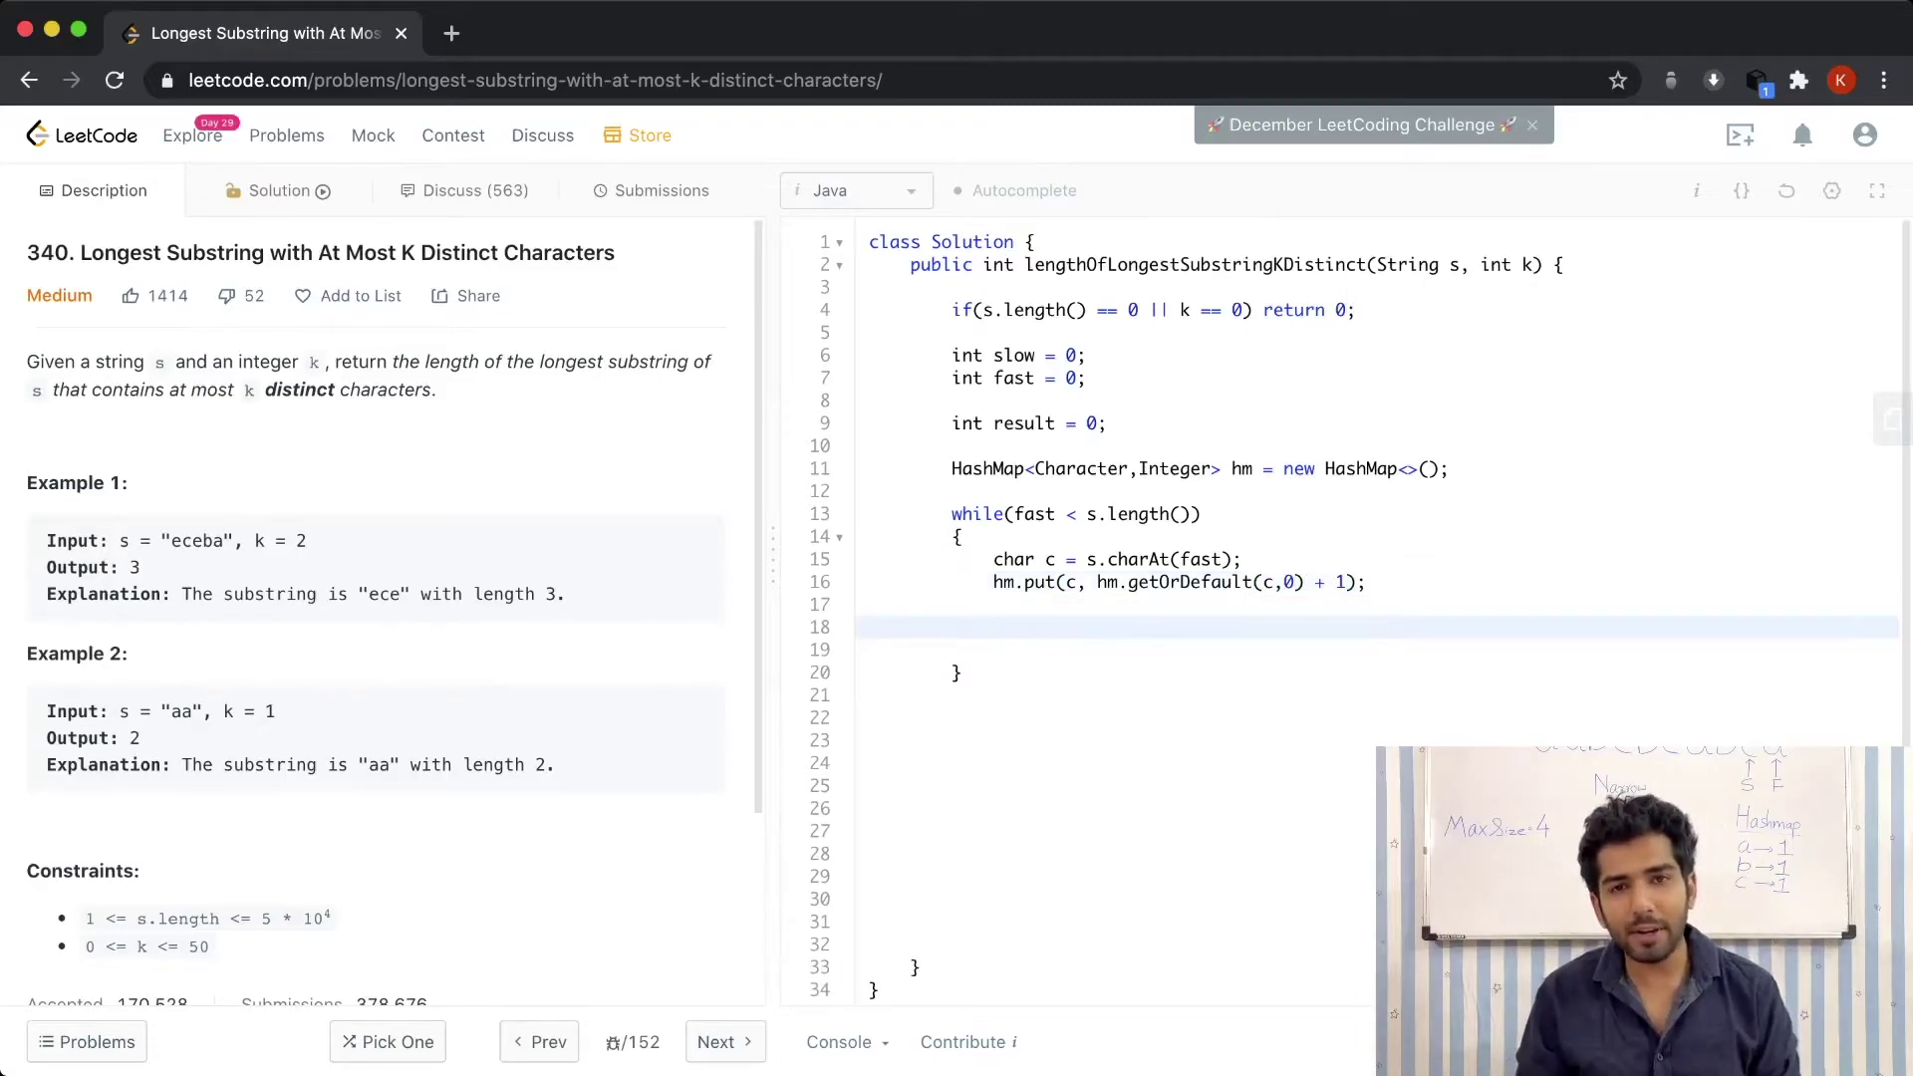
pyautogui.press('Up')
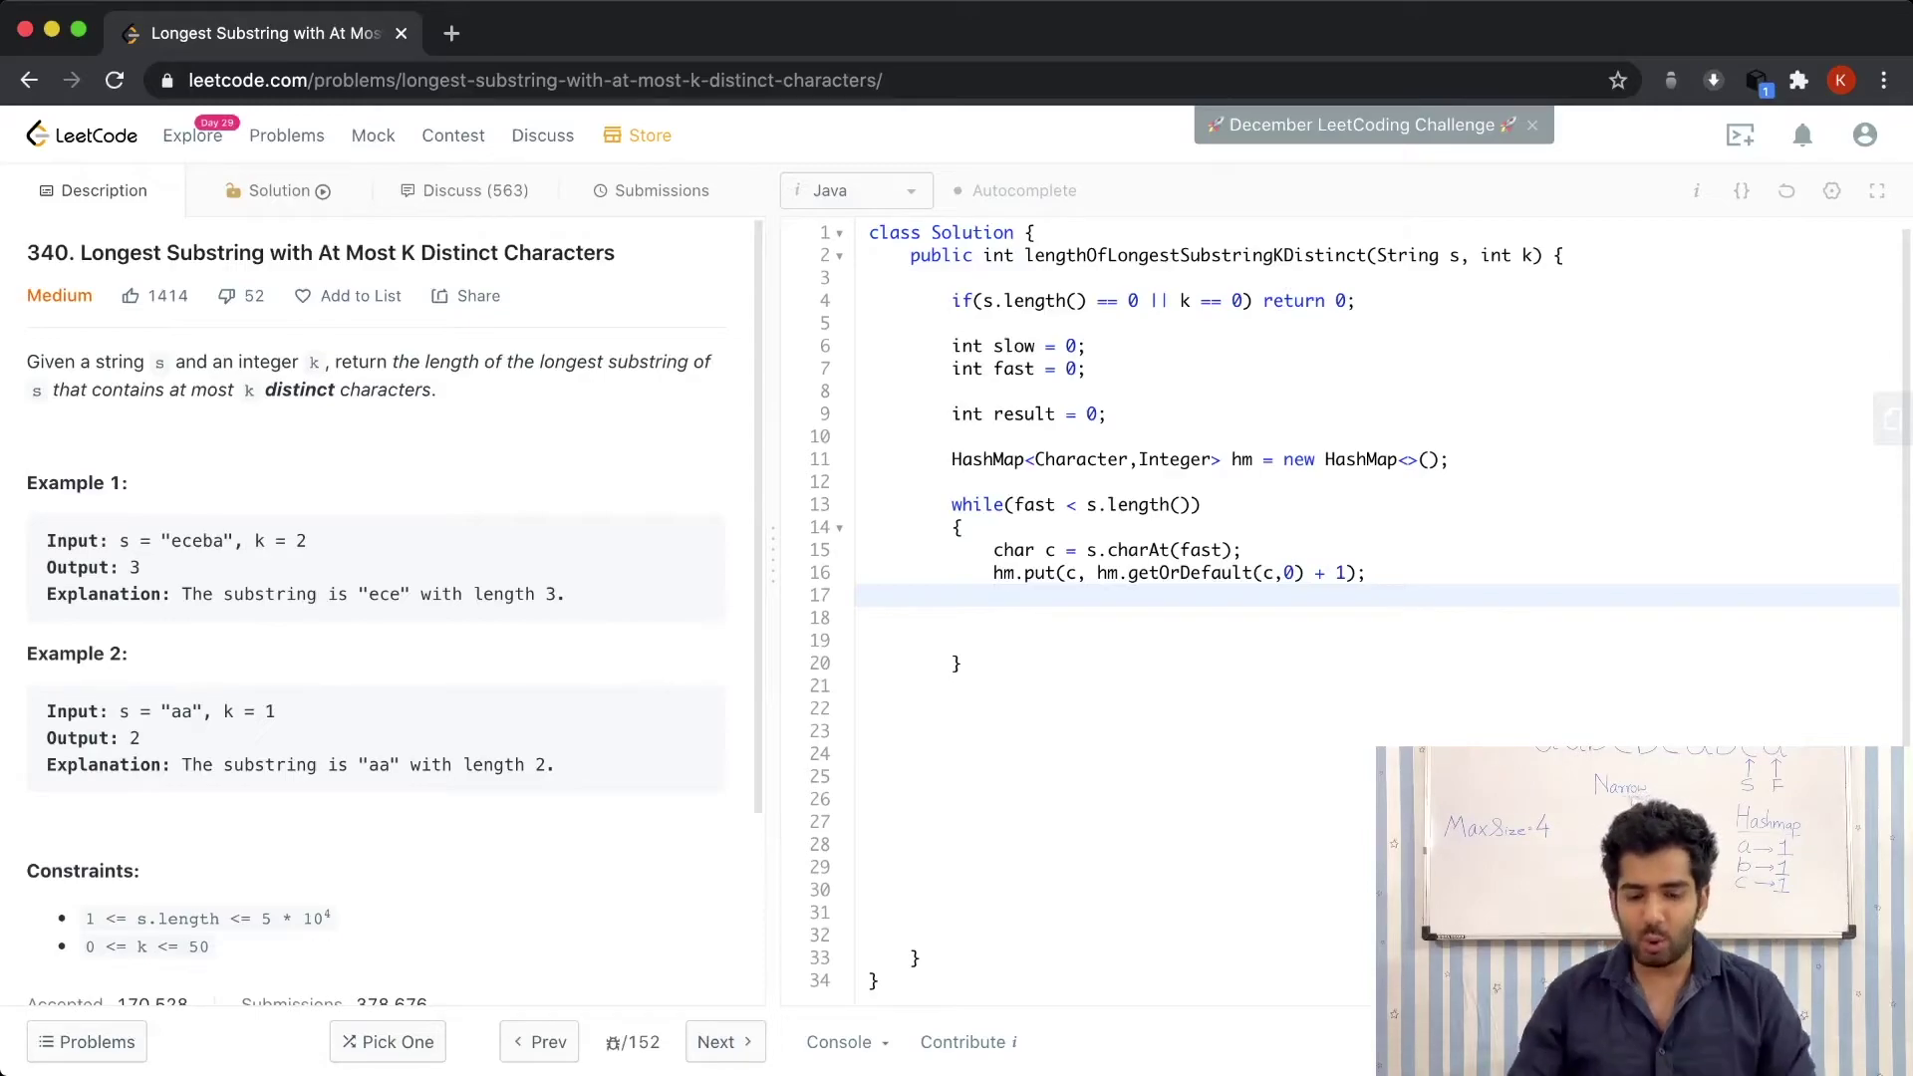
# Add an inner while loop that shrinks past k distinct characters, reading slow character d
pyautogui.press('Return')
pyautogui.write('wh')
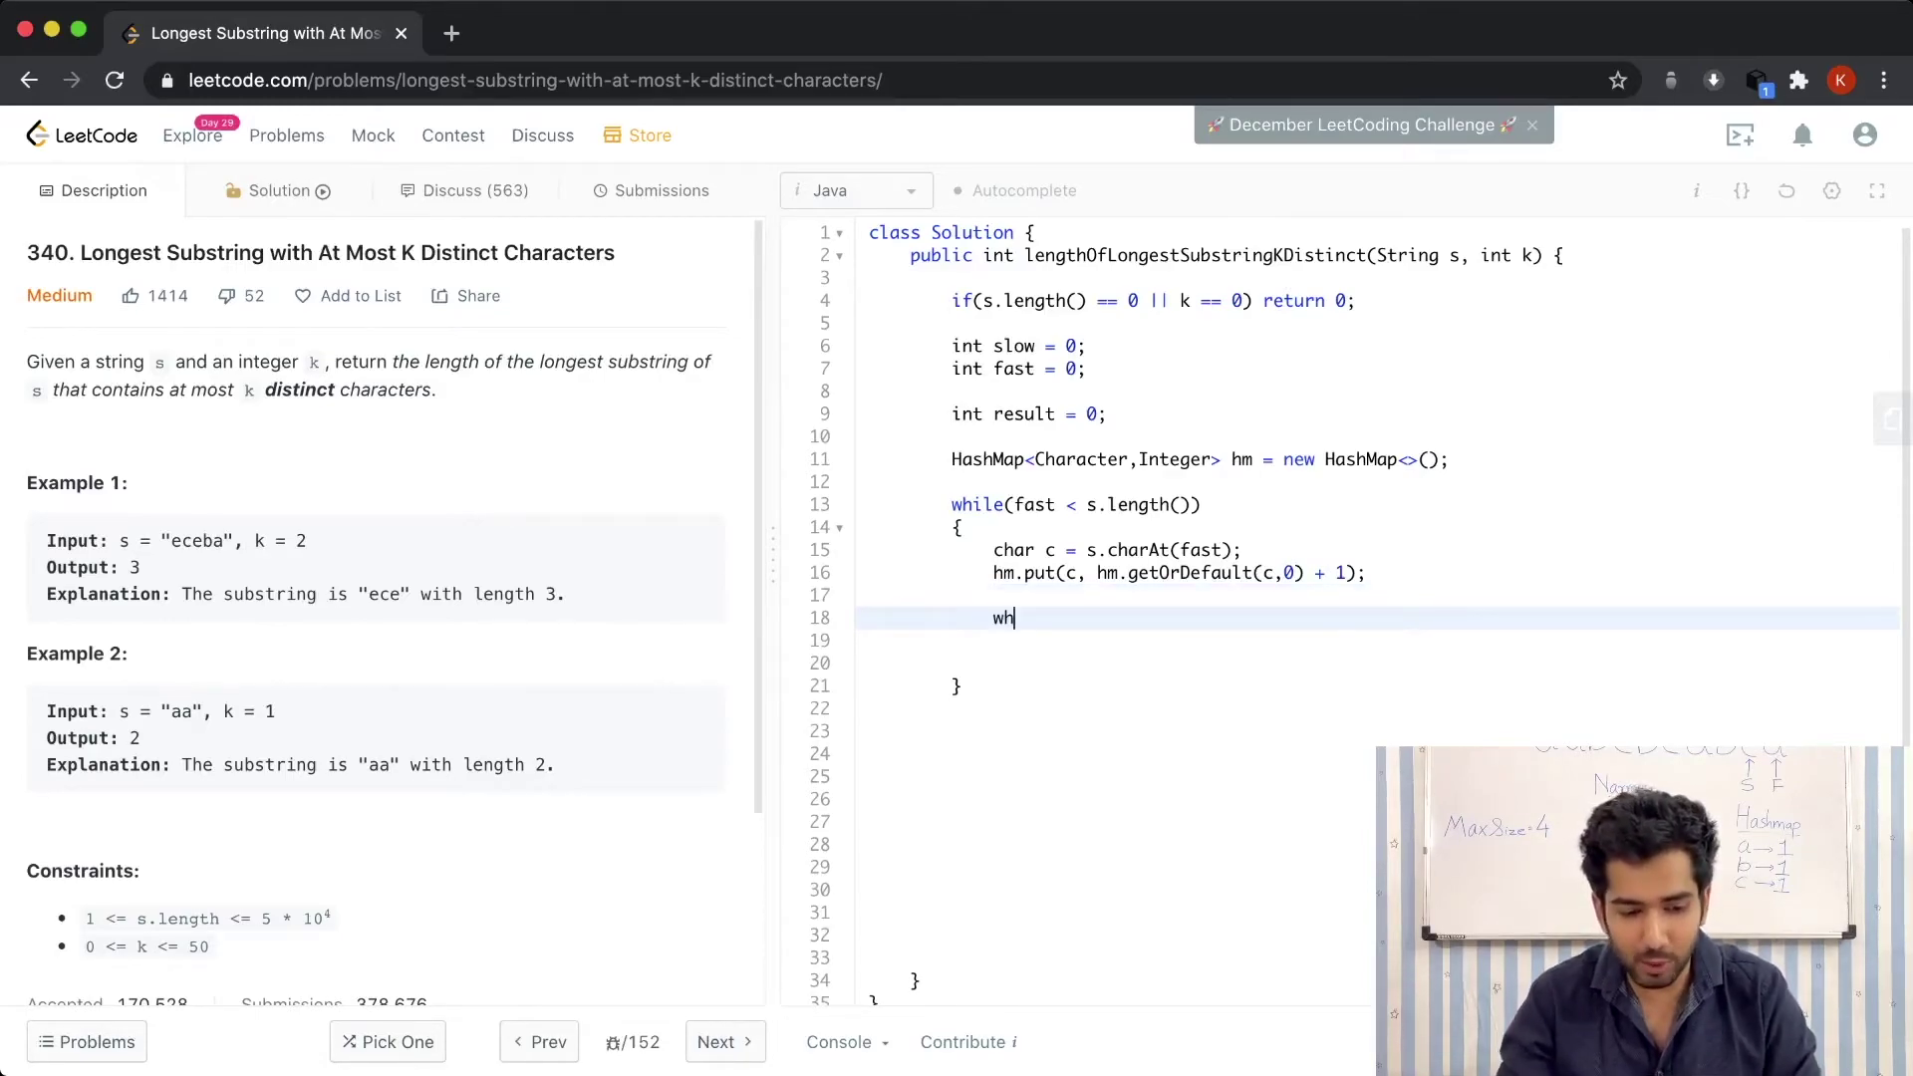
pyautogui.write('ile(')
pyautogui.write('hn')
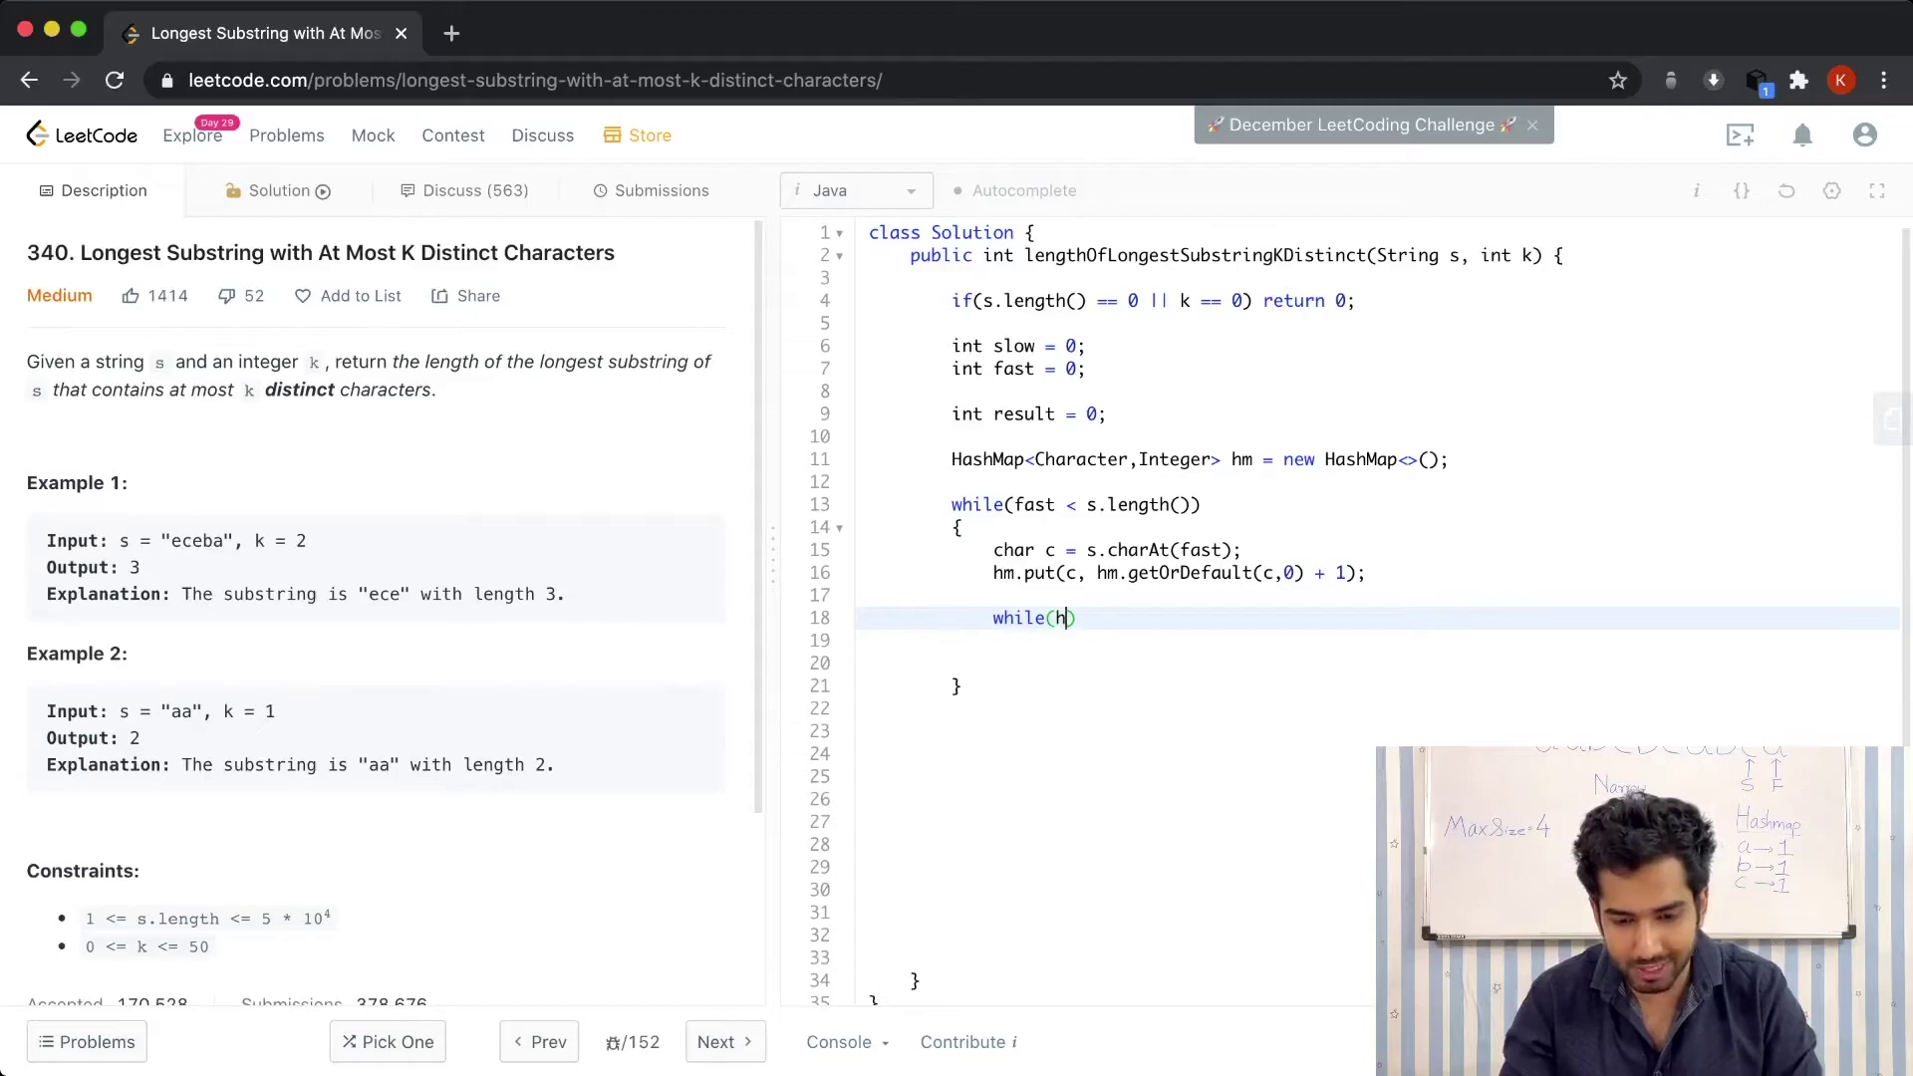
pyautogui.write('.size')
pyautogui.press('BackSpace')
pyautogui.press('BackSpace')
pyautogui.press('BackSpace')
pyautogui.press('BackSpace')
pyautogui.press('BackSpace')
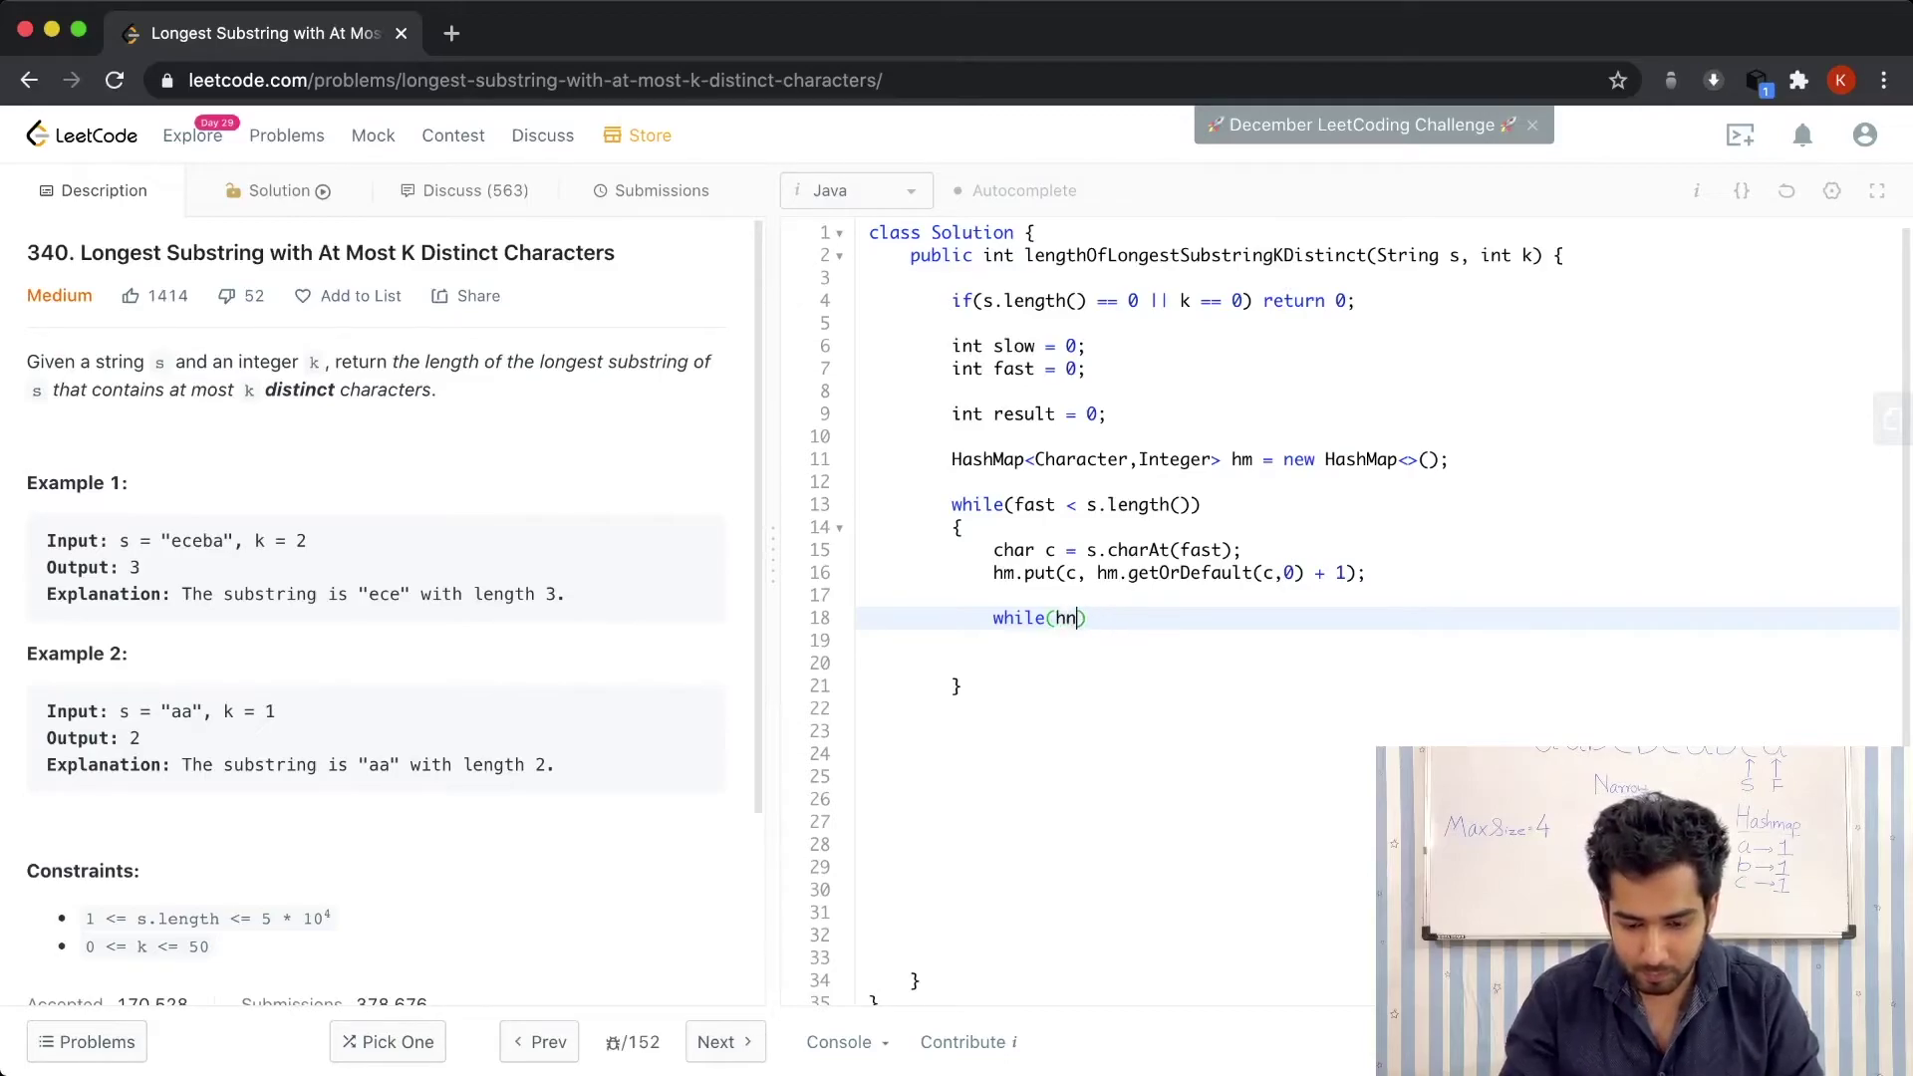
pyautogui.press('BackSpace')
pyautogui.write('m.size')
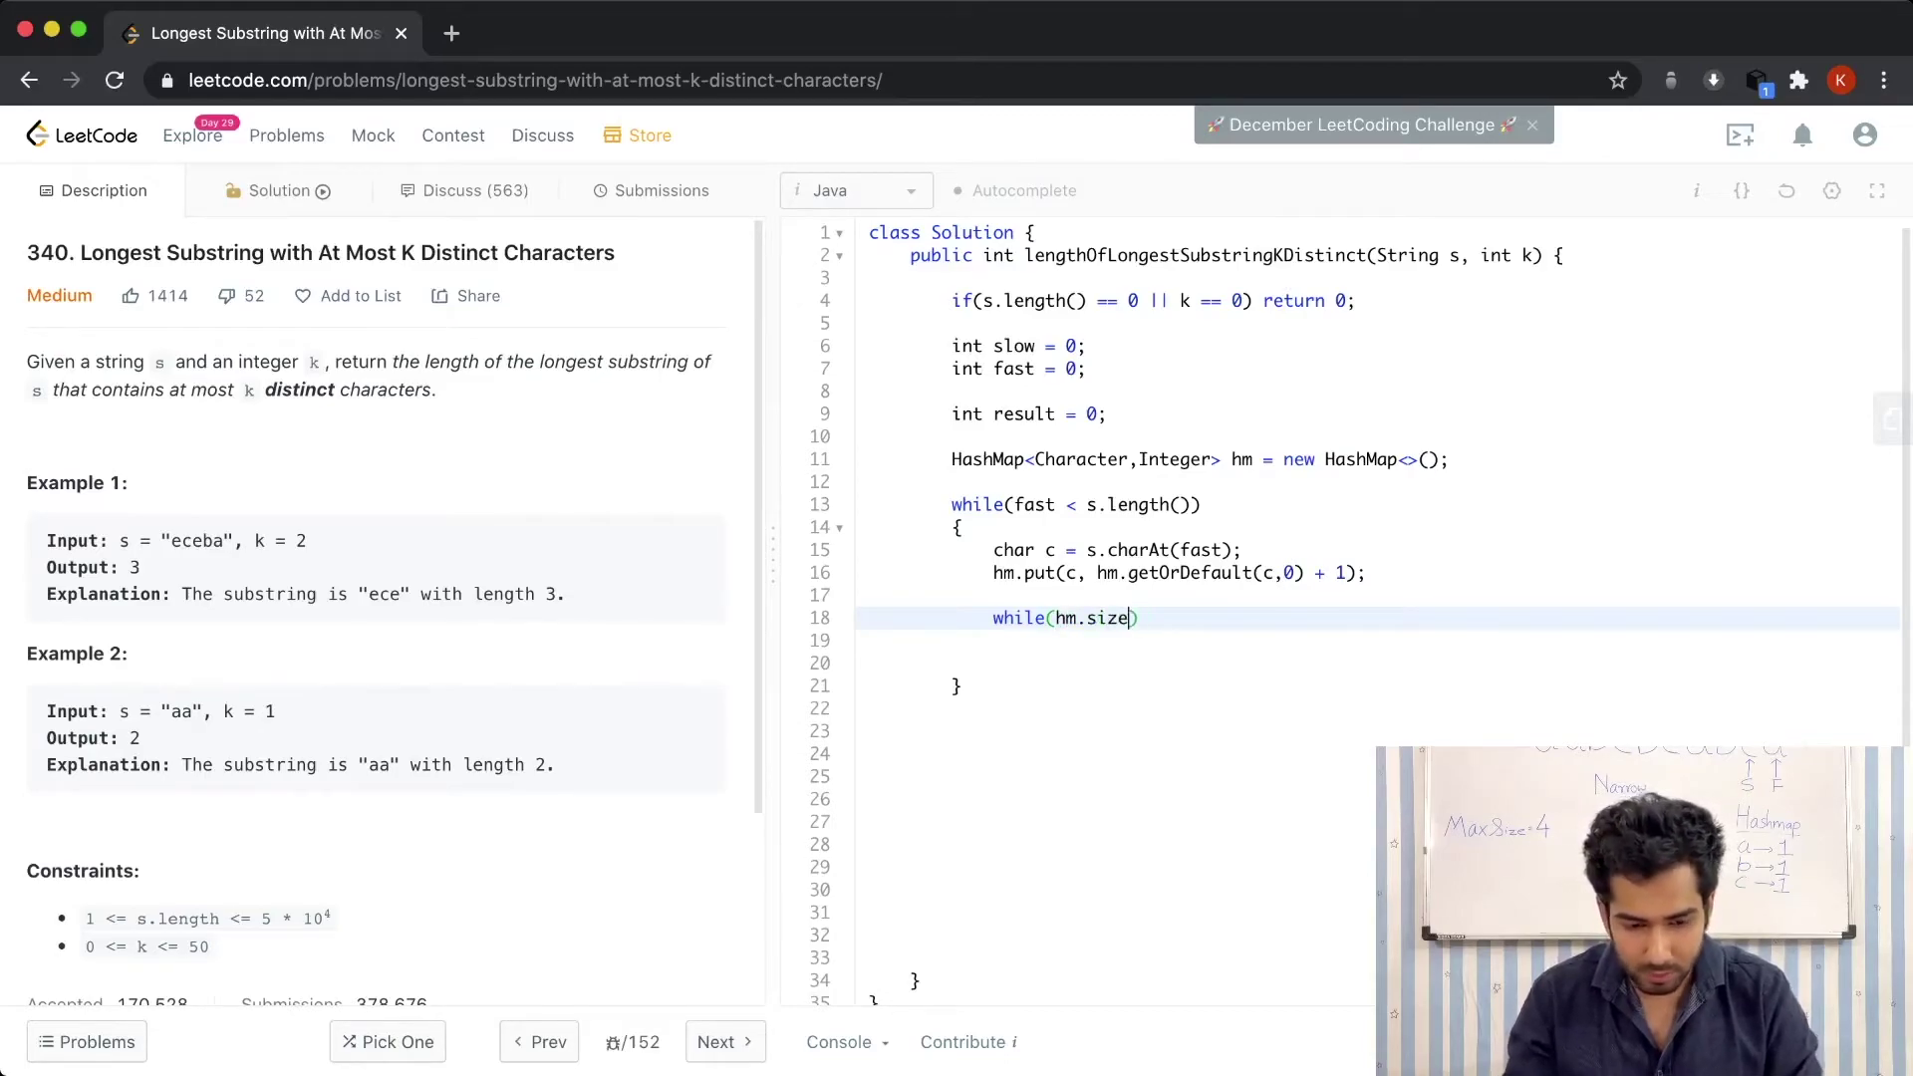
pyautogui.write('()')
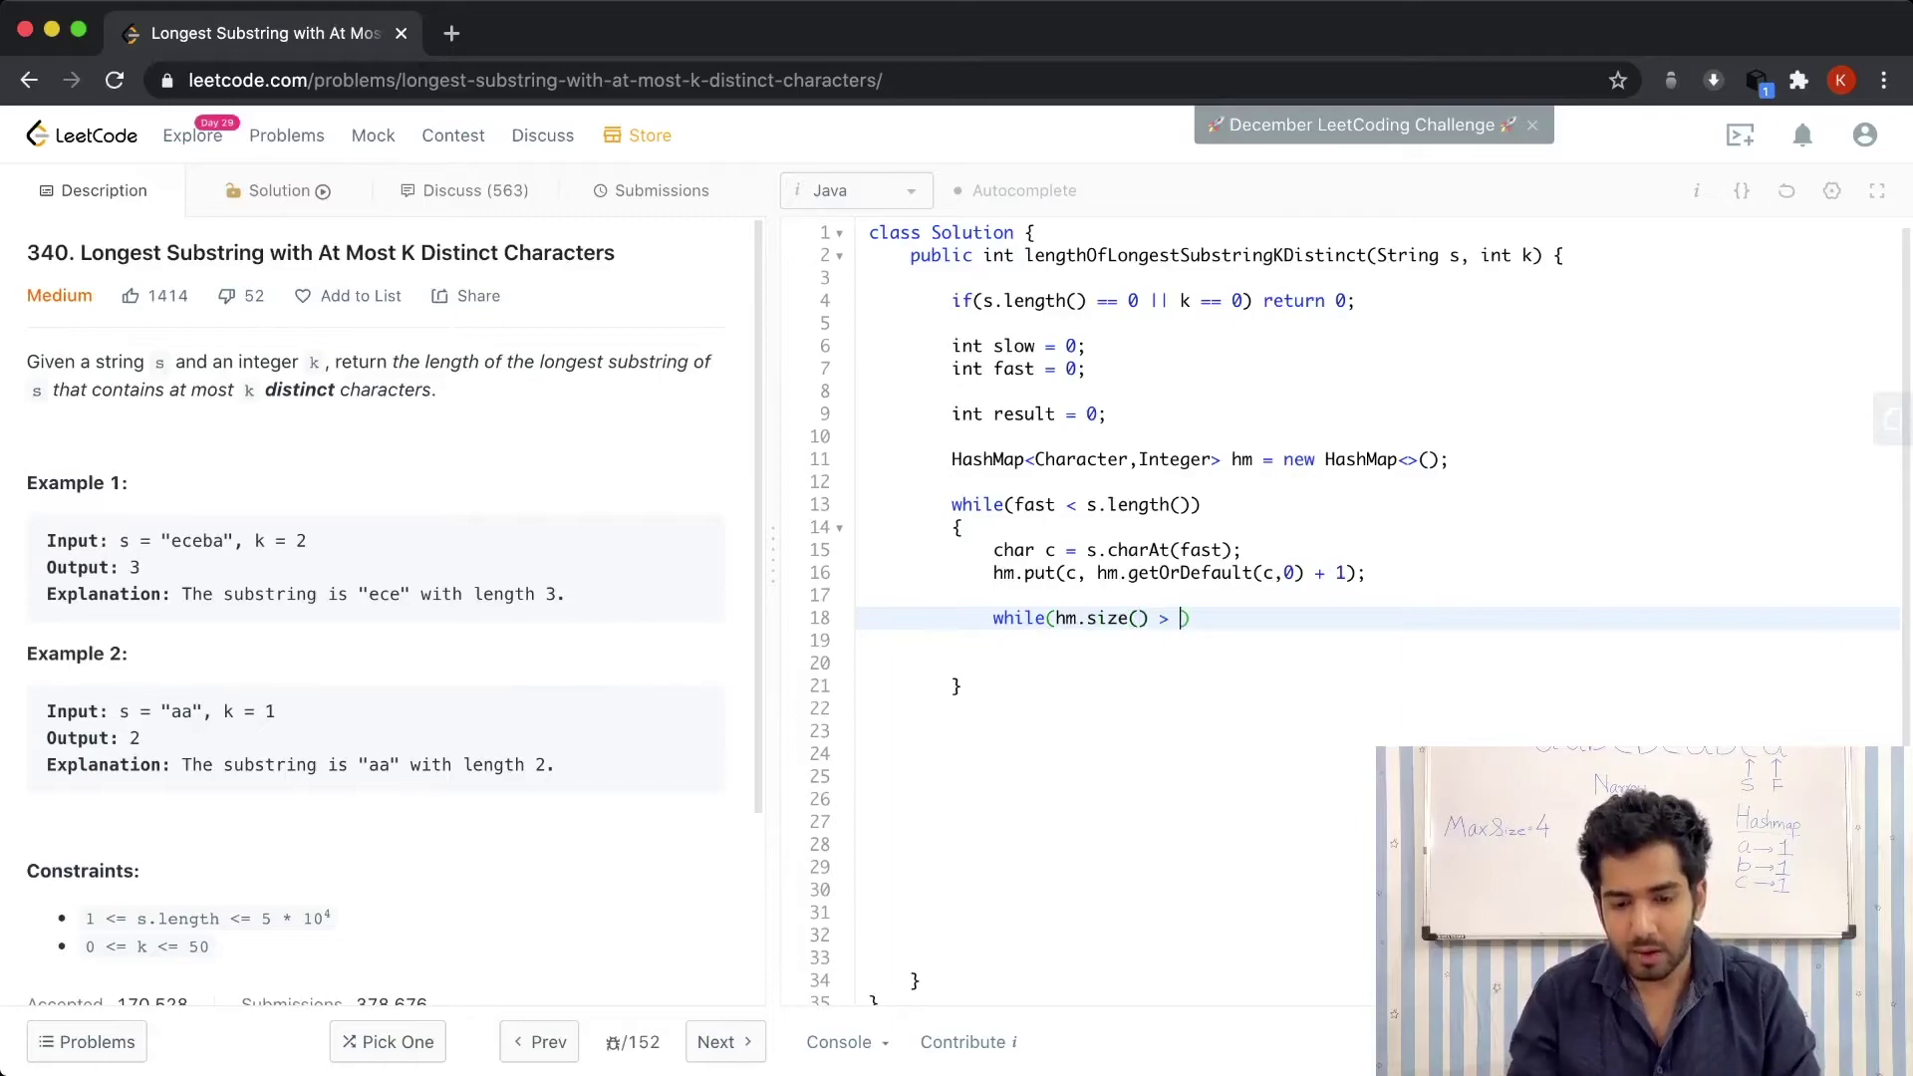
pyautogui.press('Return')
pyautogui.write('{')
pyautogui.press('Return')
pyautogui.write('char ')
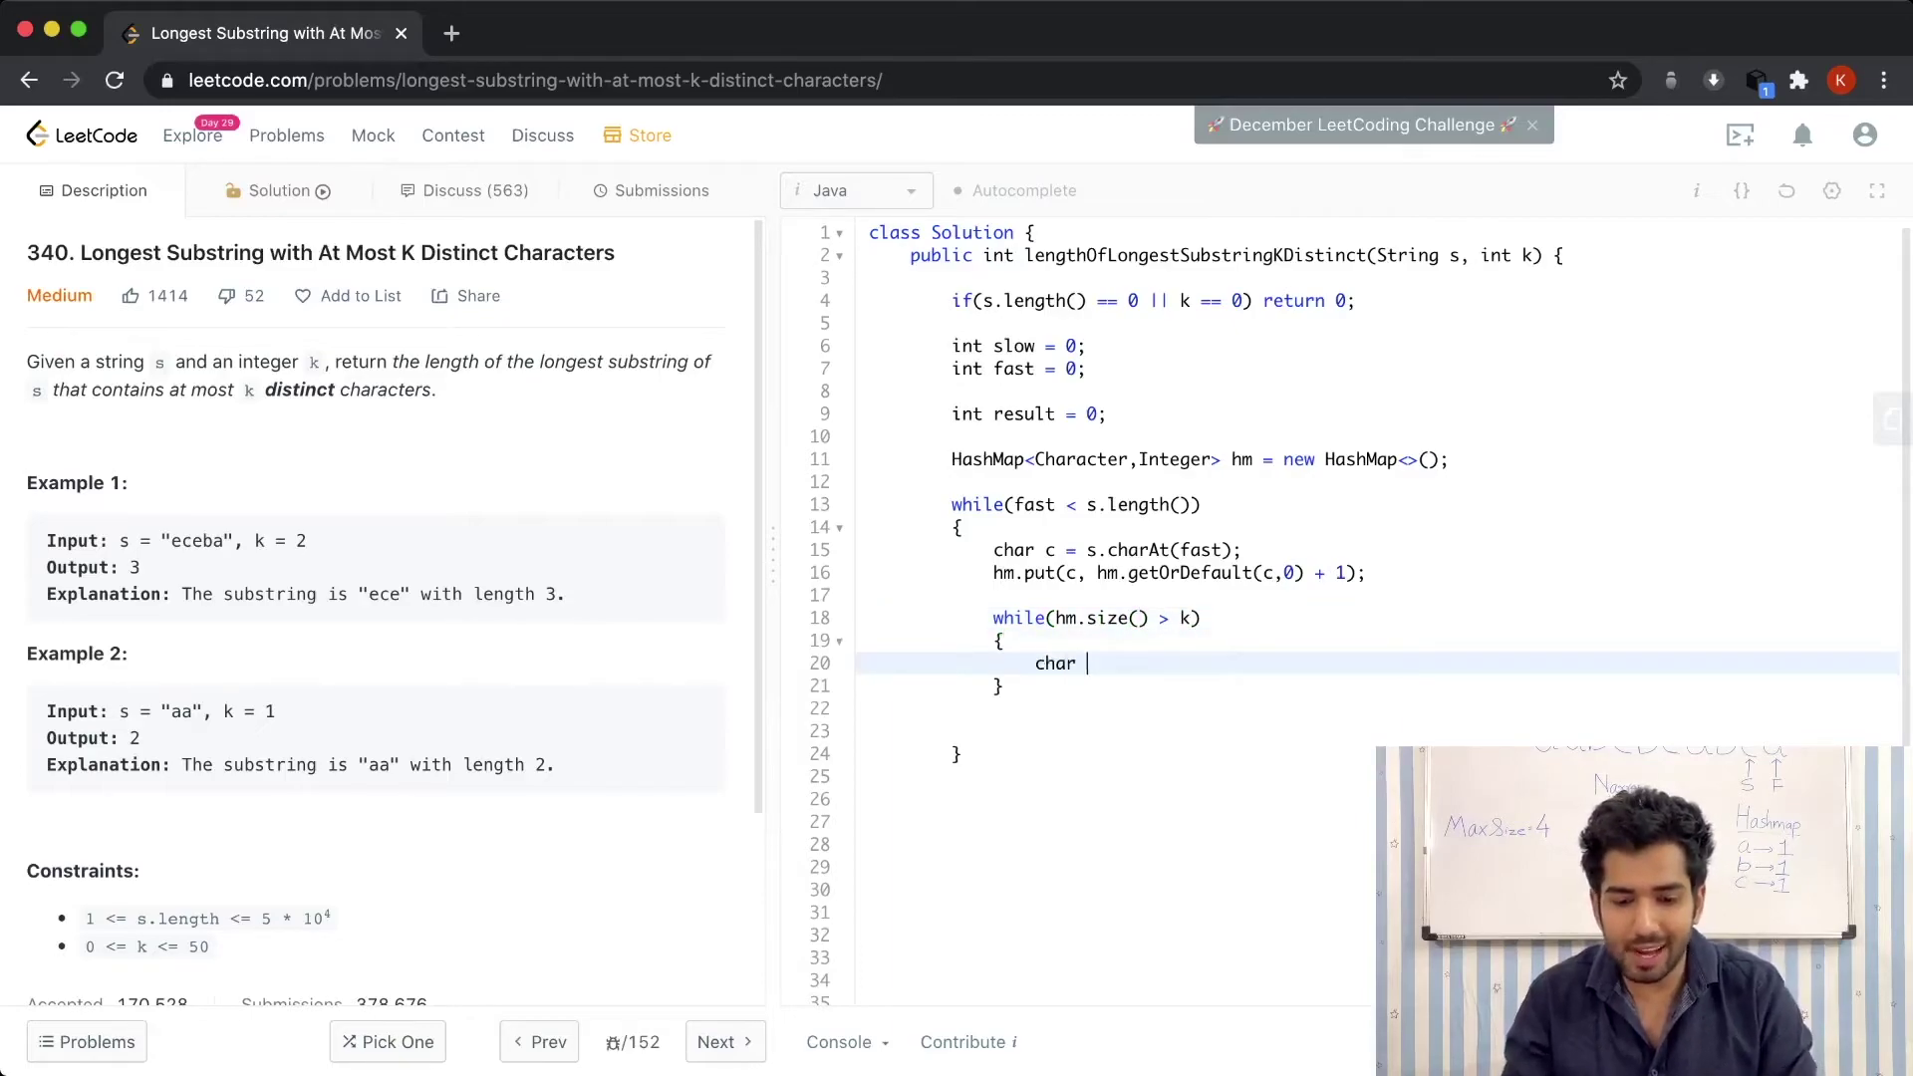
pyautogui.write('d = ')
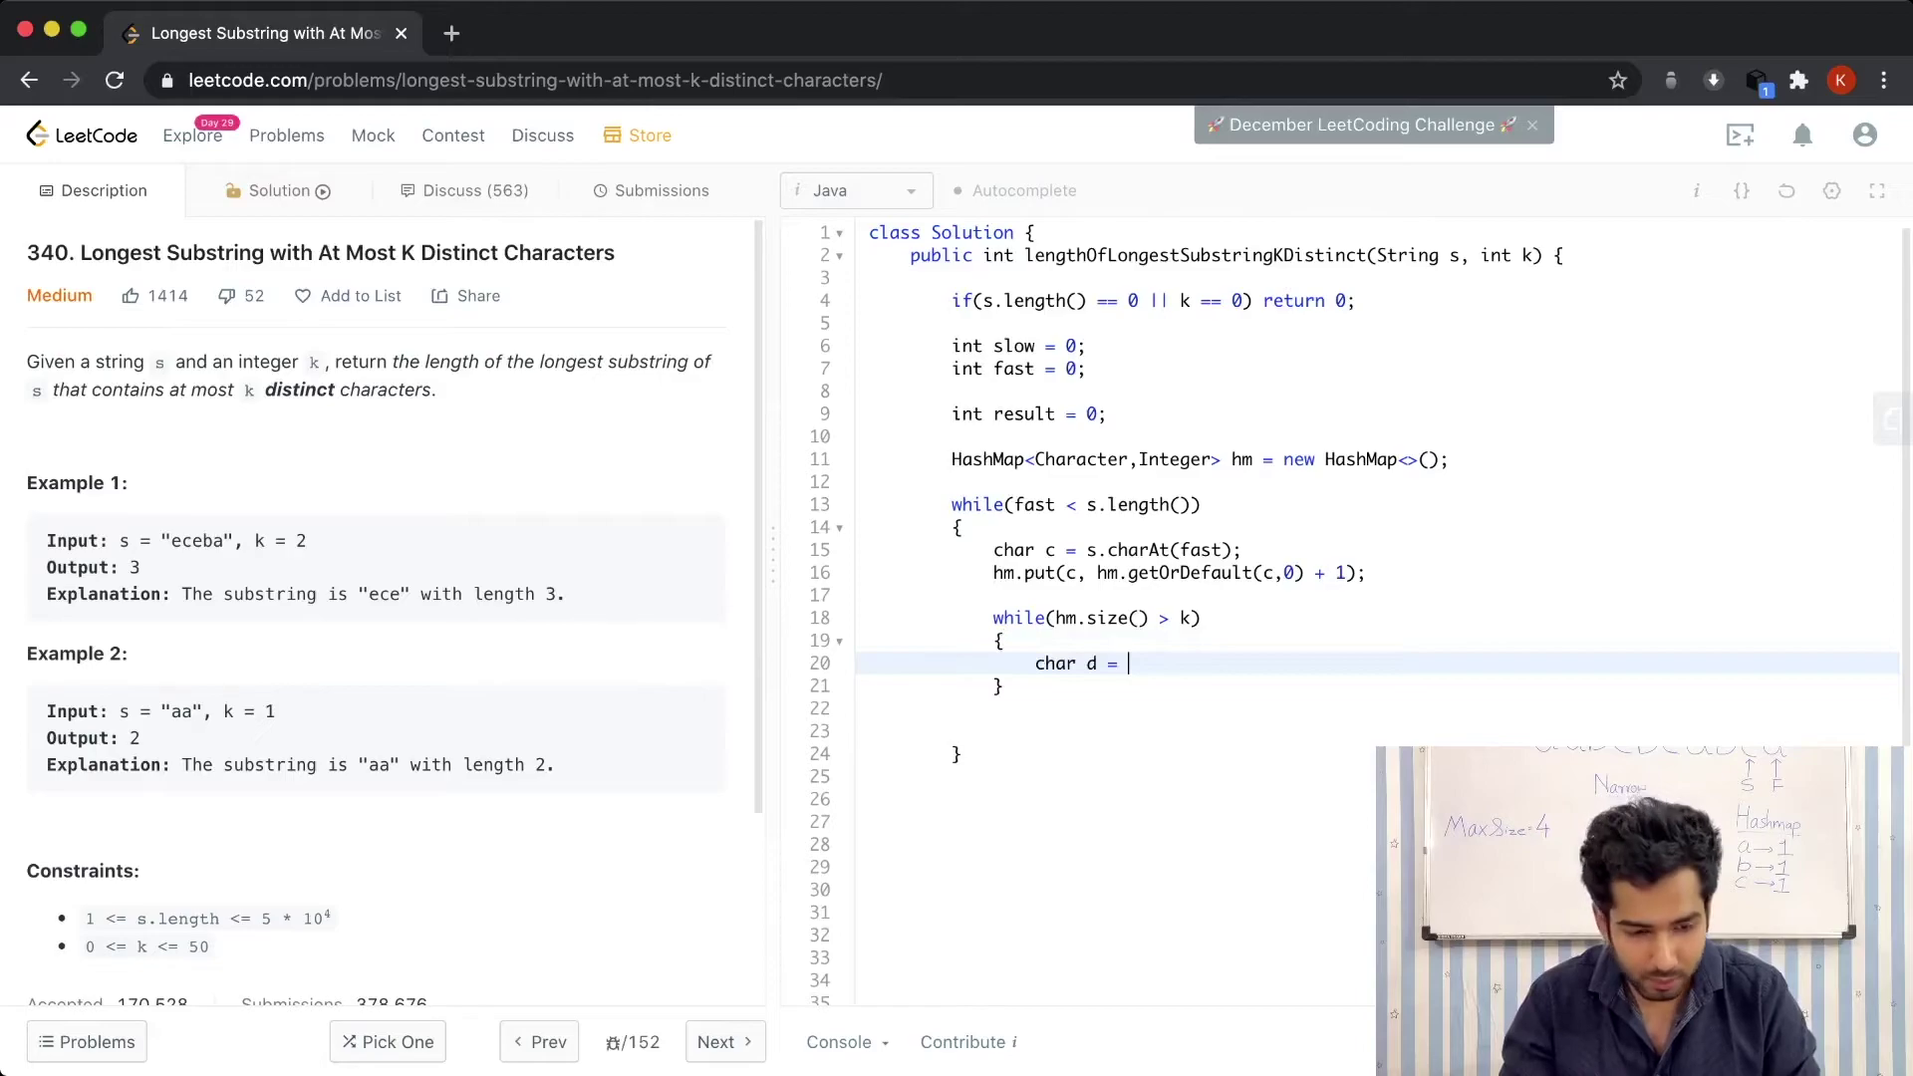
pyautogui.write('s.char')
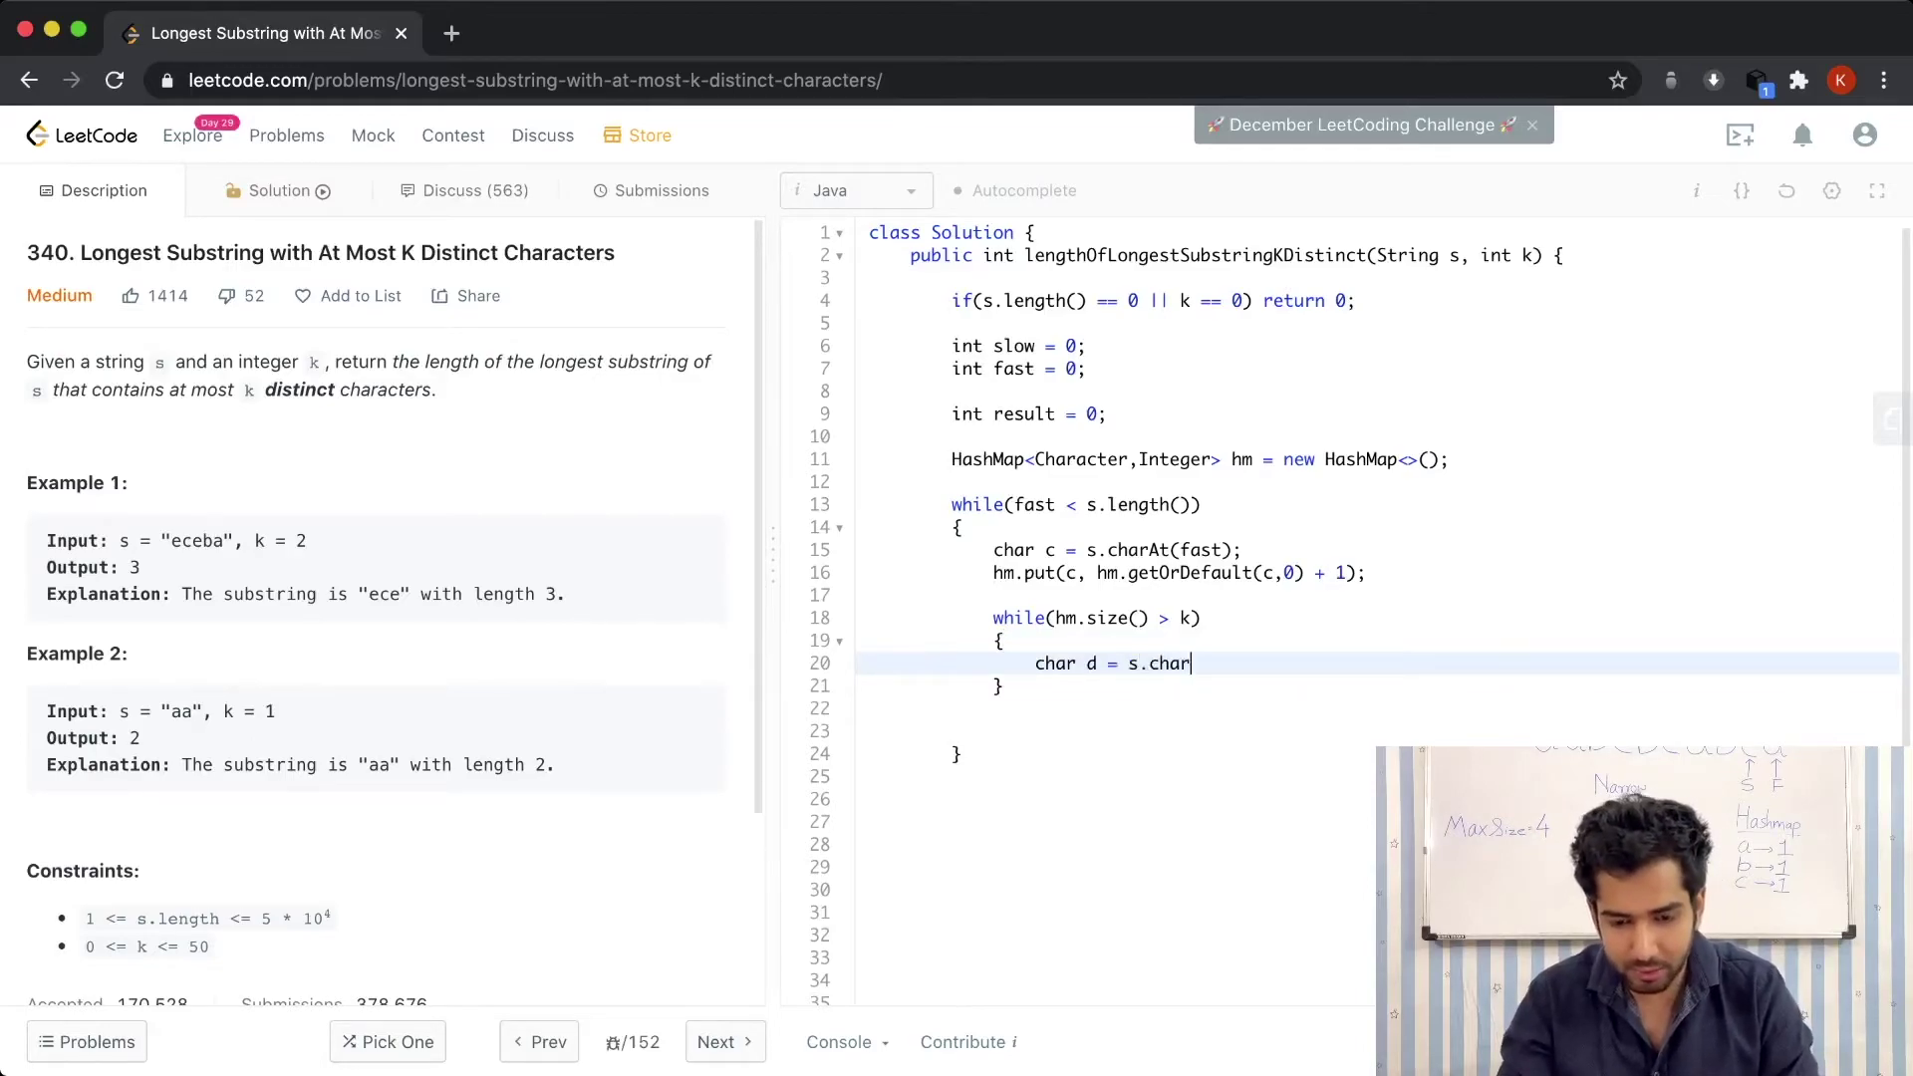
pyautogui.write('At(slow);')
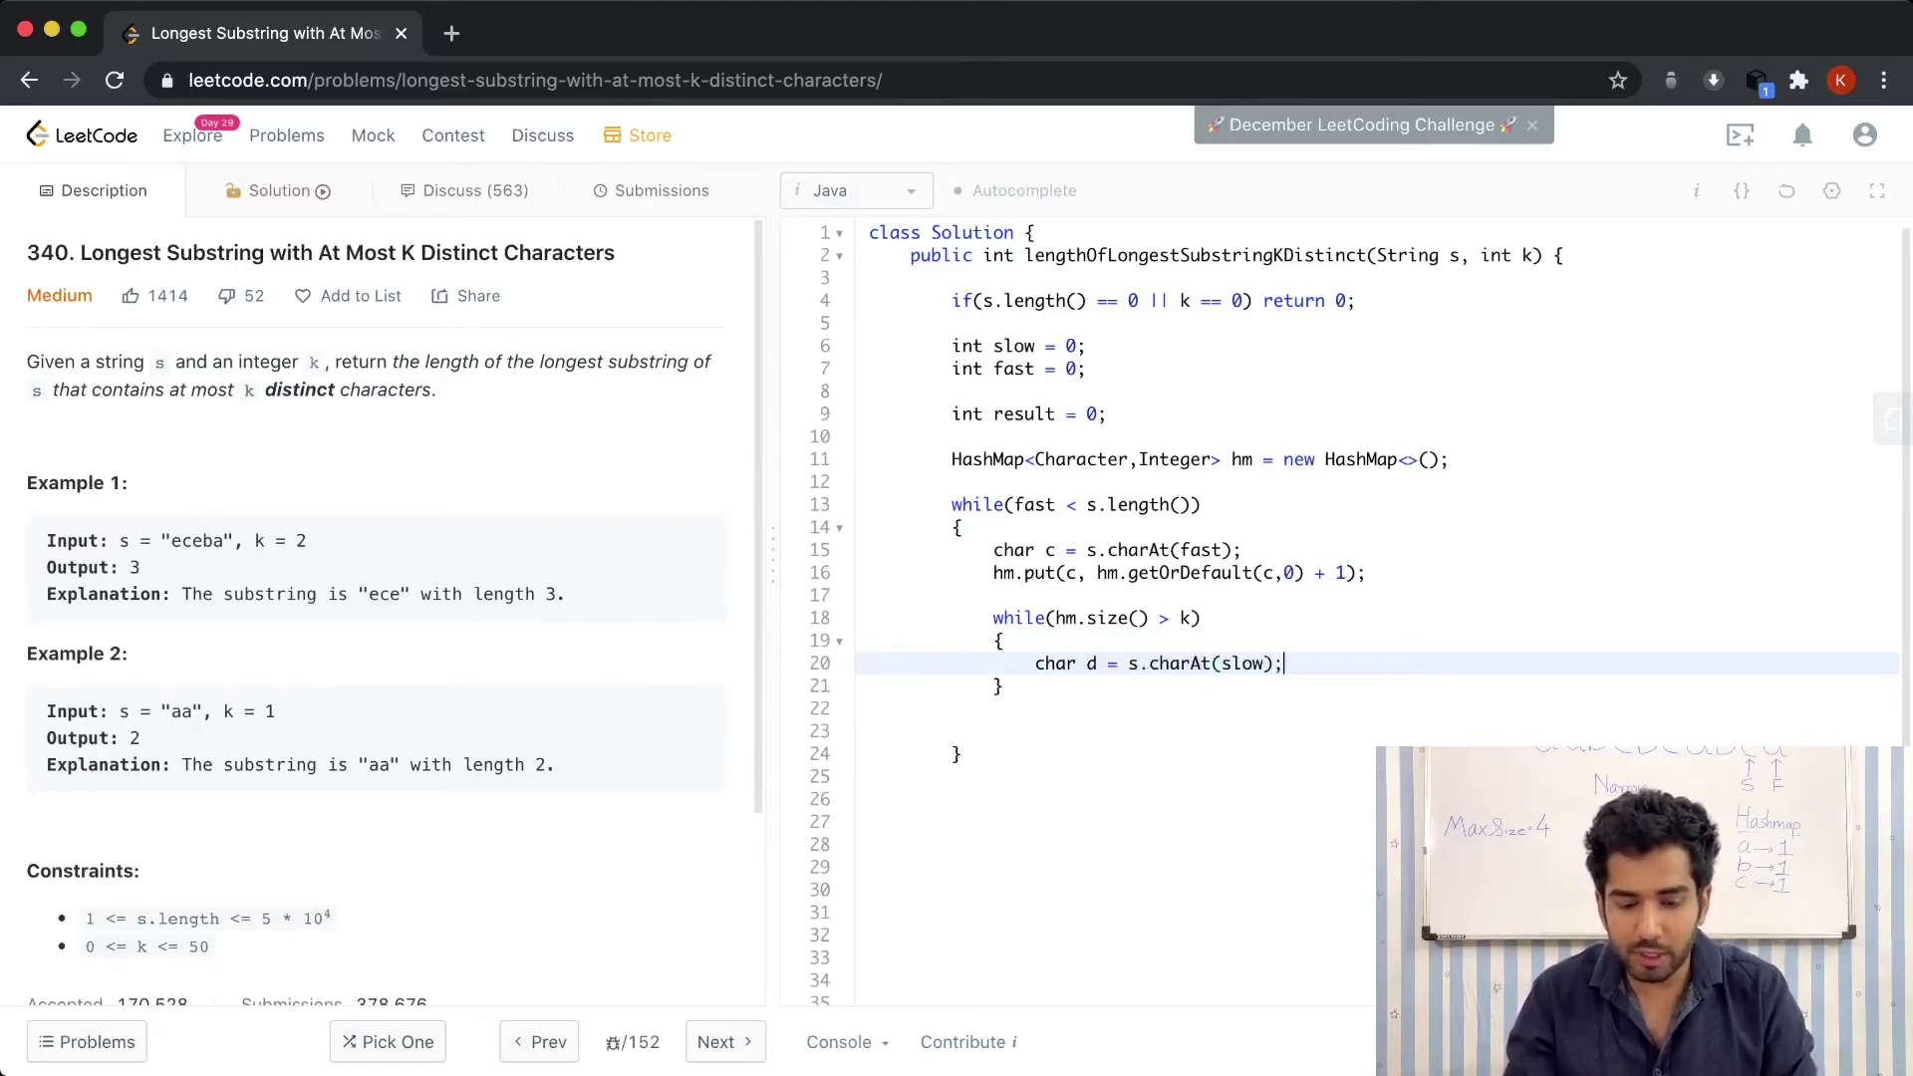
pyautogui.press('Return')
pyautogui.press('Return')
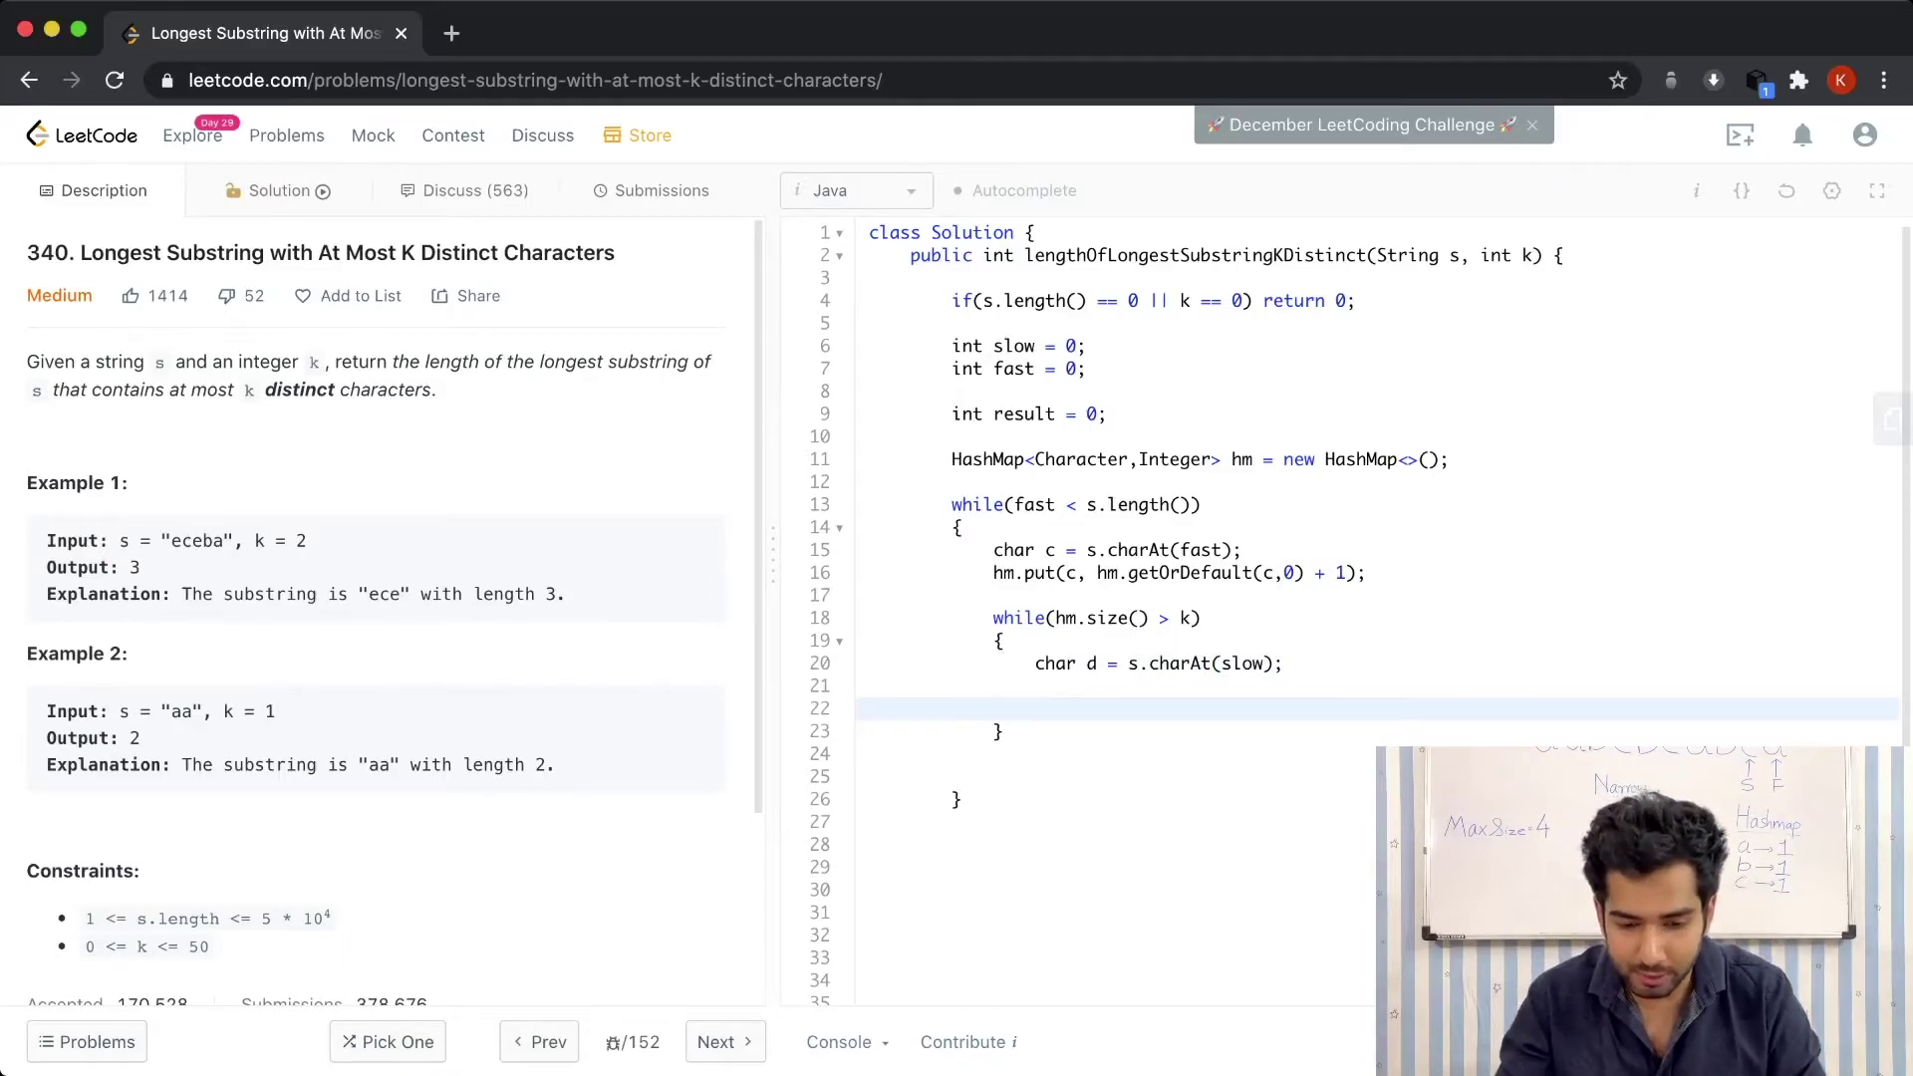
pyautogui.write('if(')
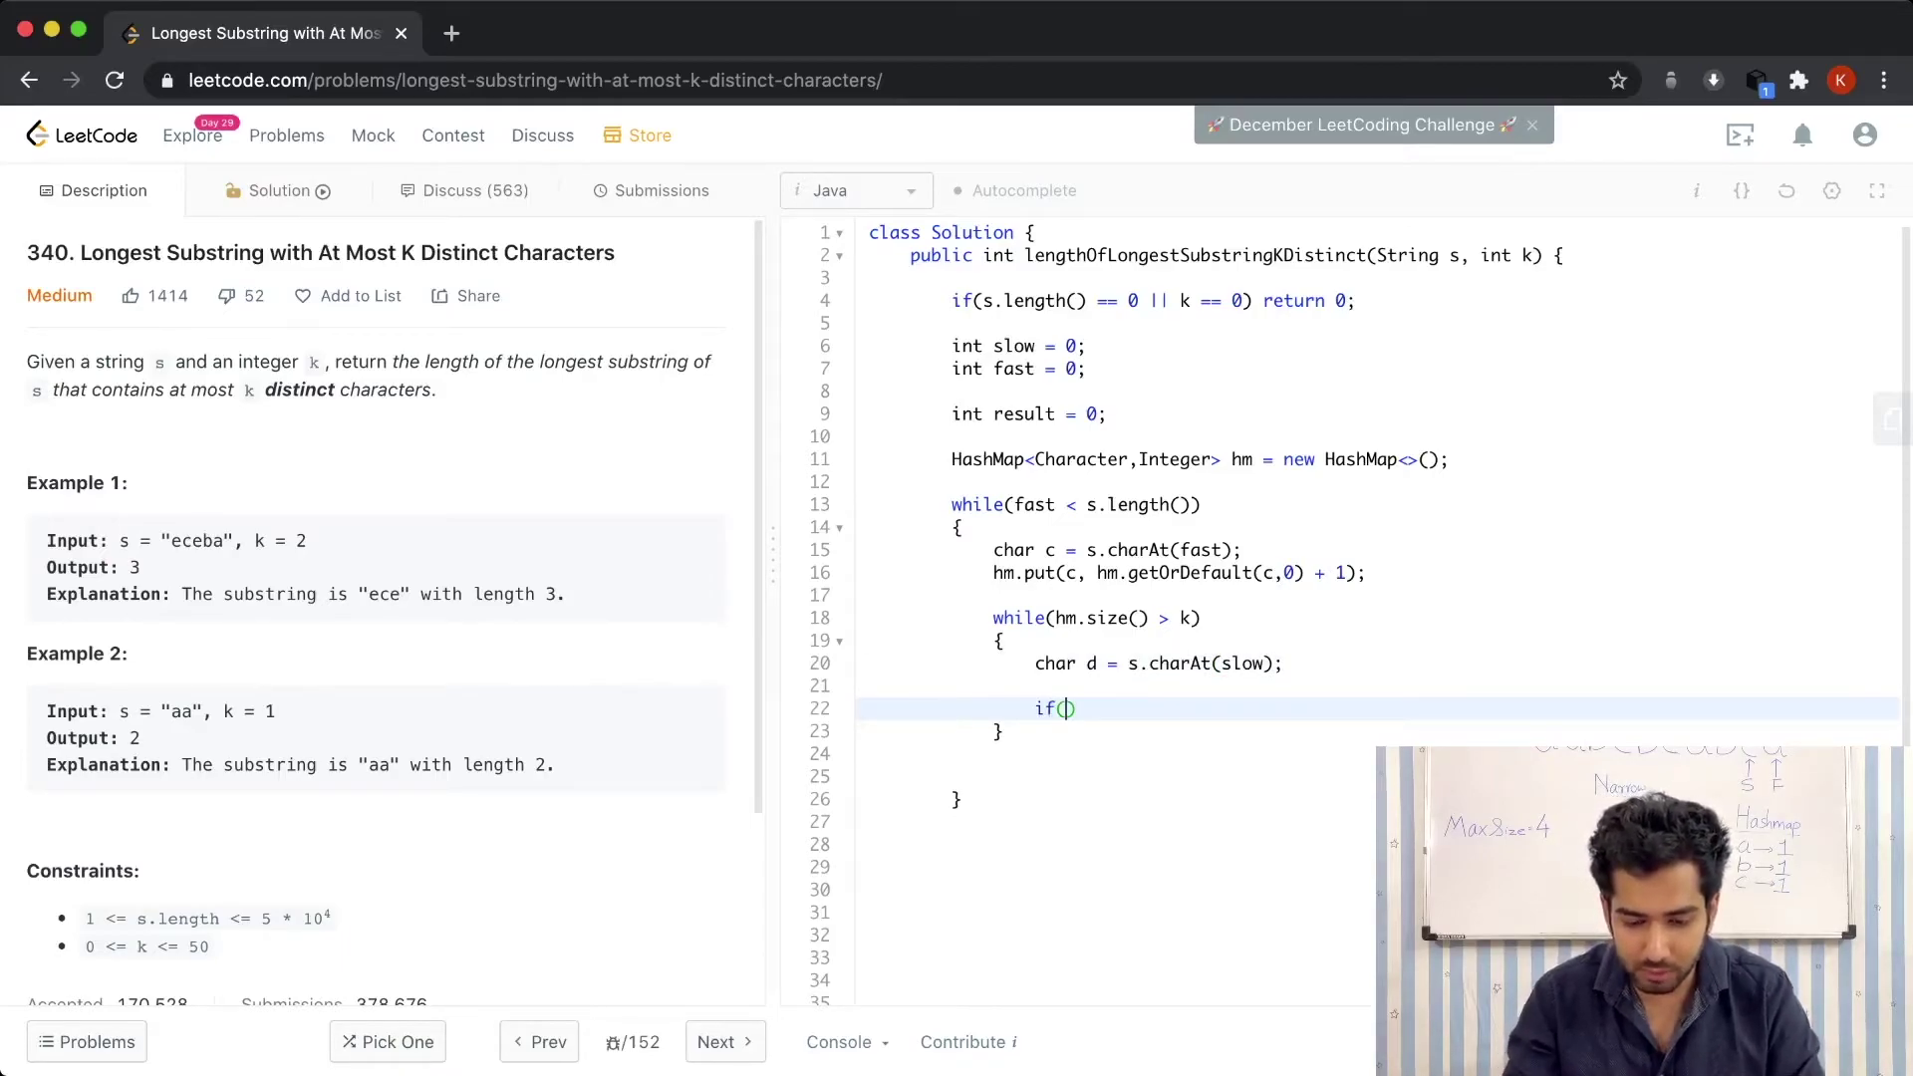
pyautogui.write('hm.get(d)')
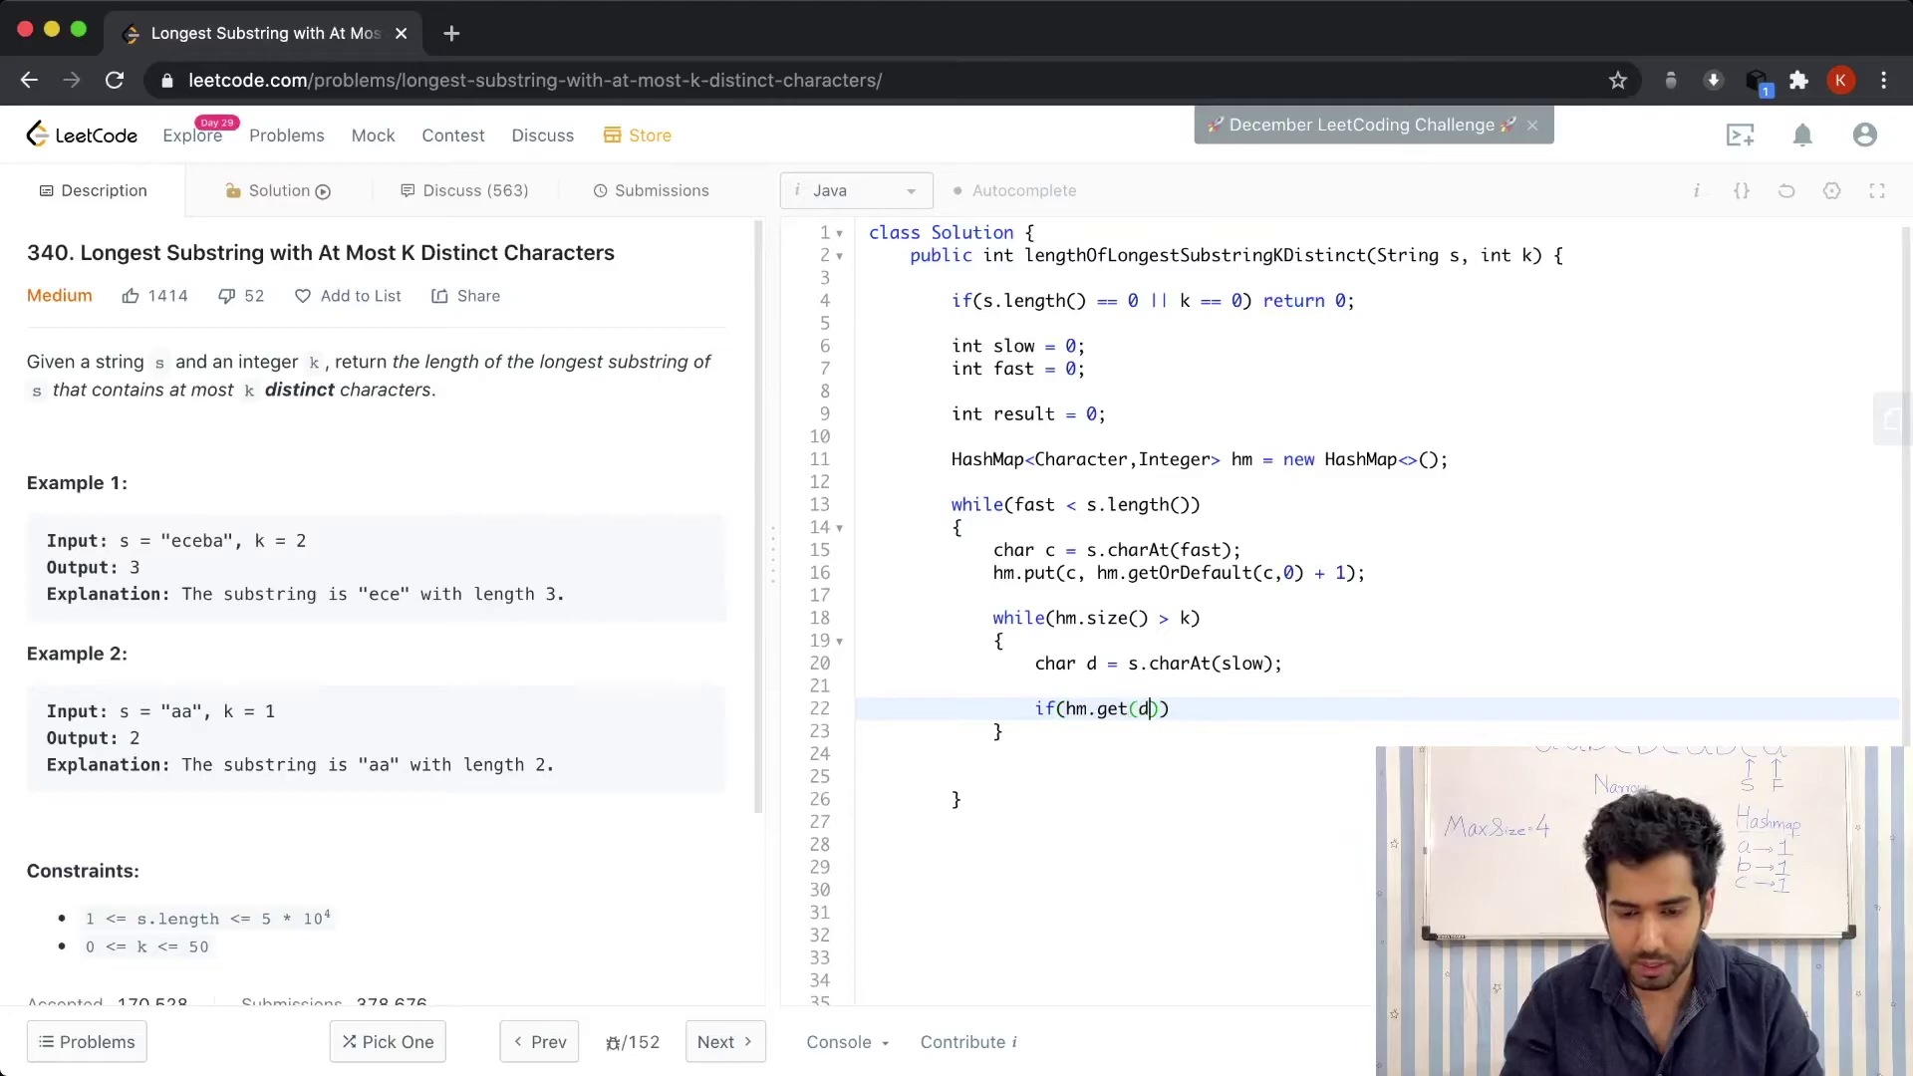
pyautogui.write(' == 1)')
# Call hm.remove(d) when d's count is 1, else hm.put(d, hm.get(d) - 1)
pyautogui.press('Return')
pyautogui.write('{')
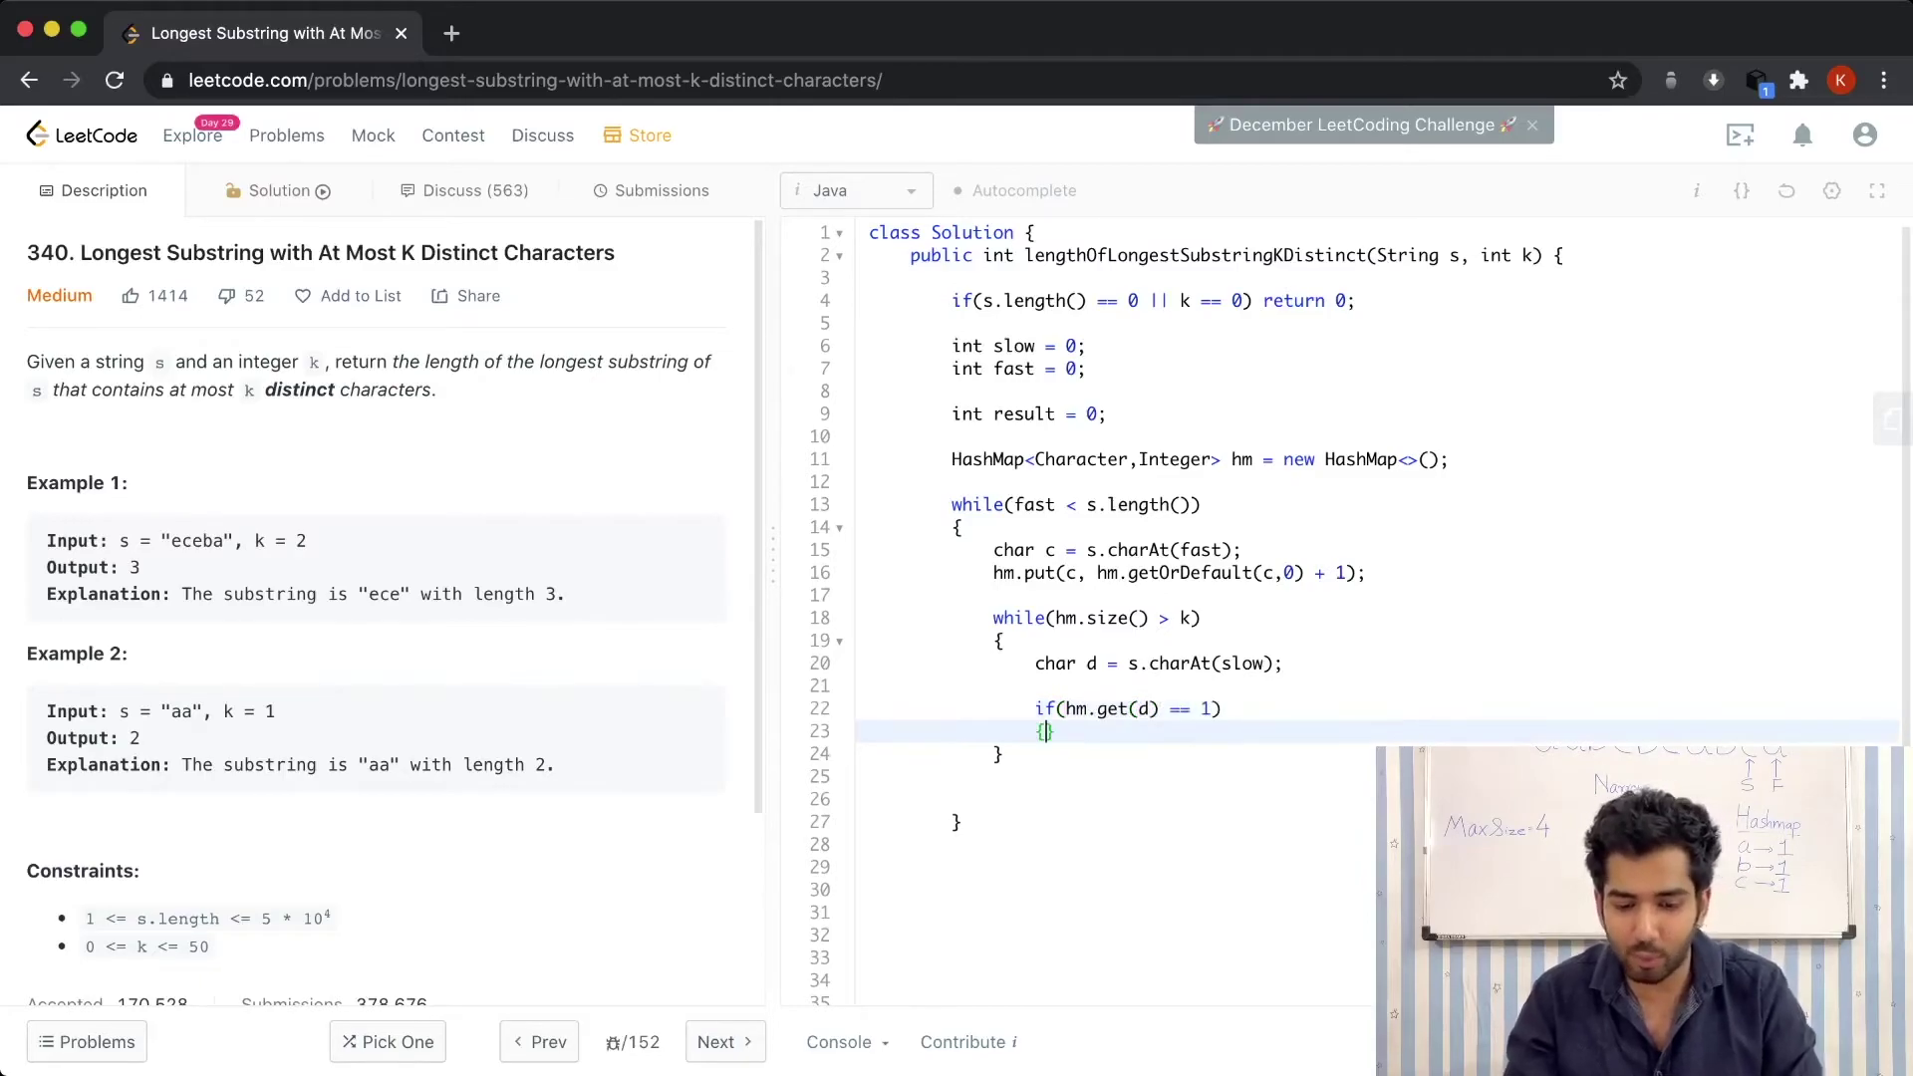
pyautogui.press('Return')
pyautogui.write('hm.re')
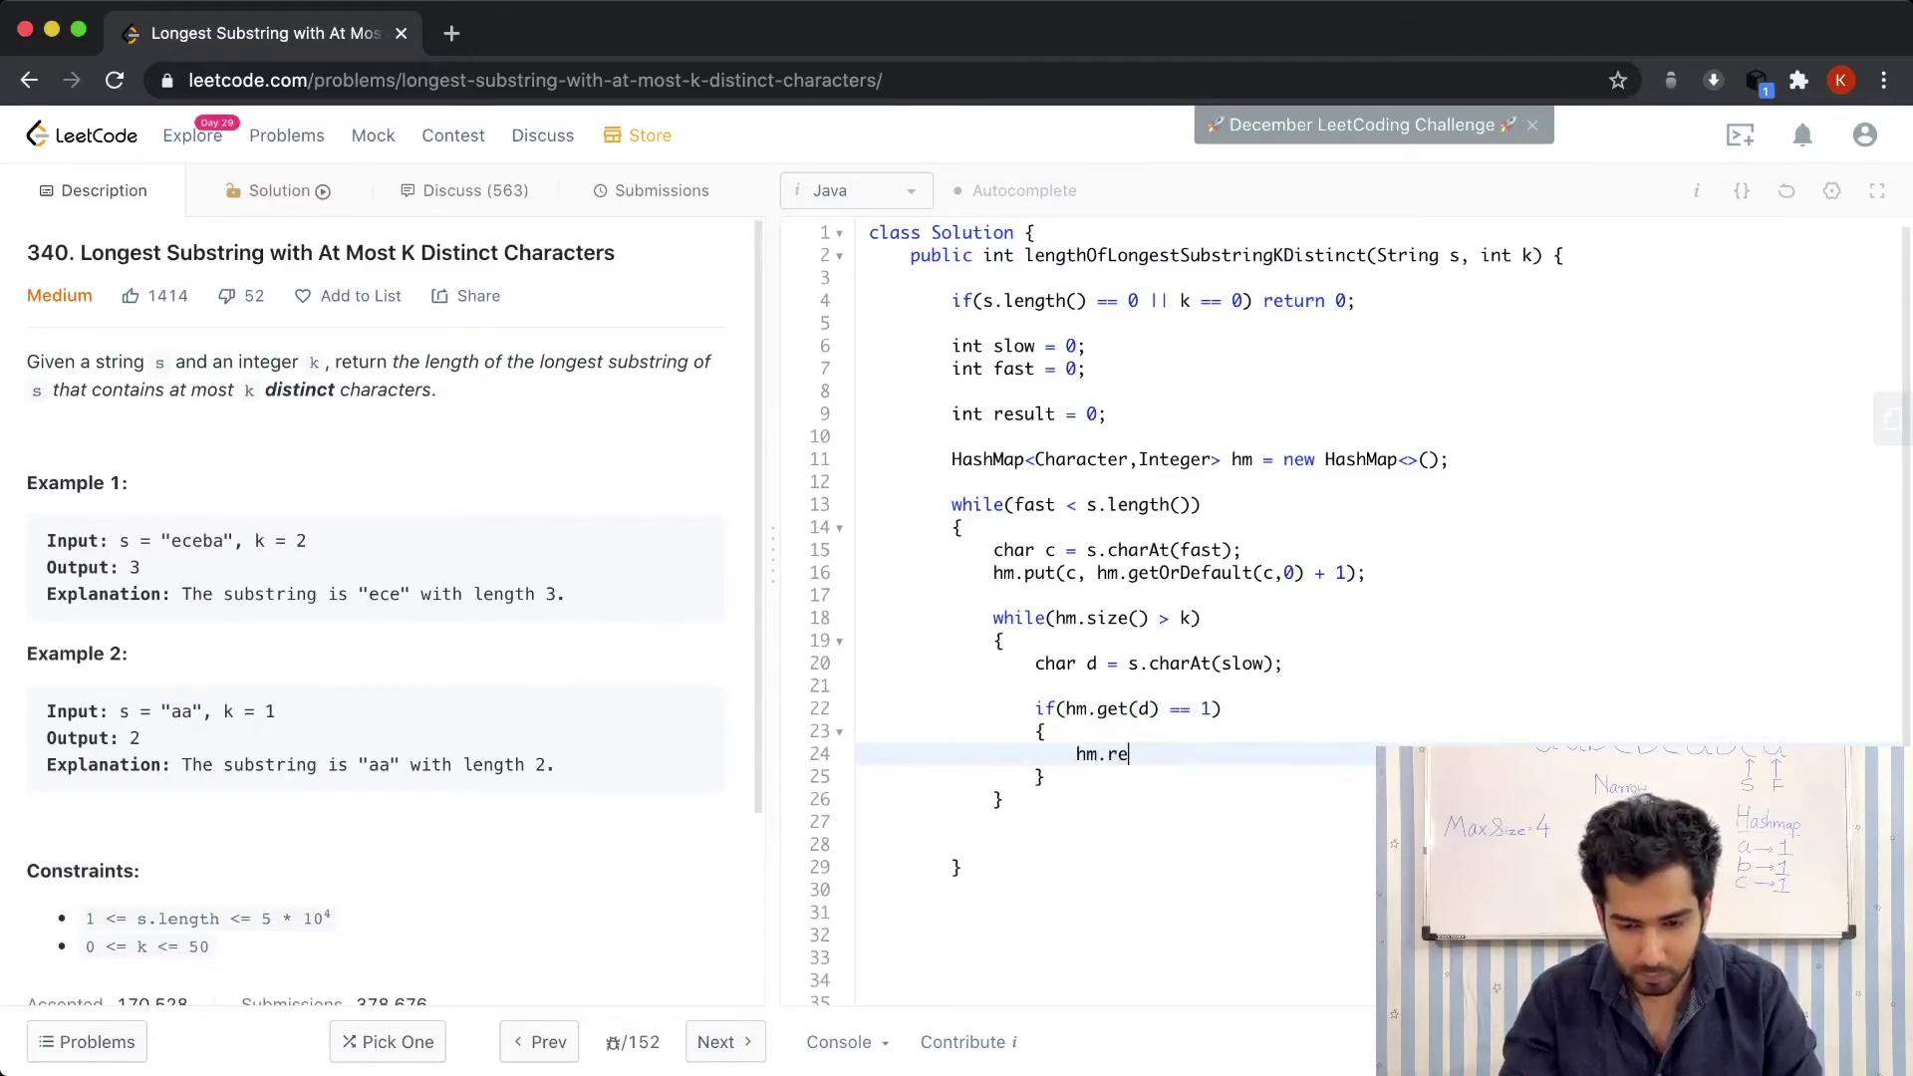
pyautogui.write('move(d)')
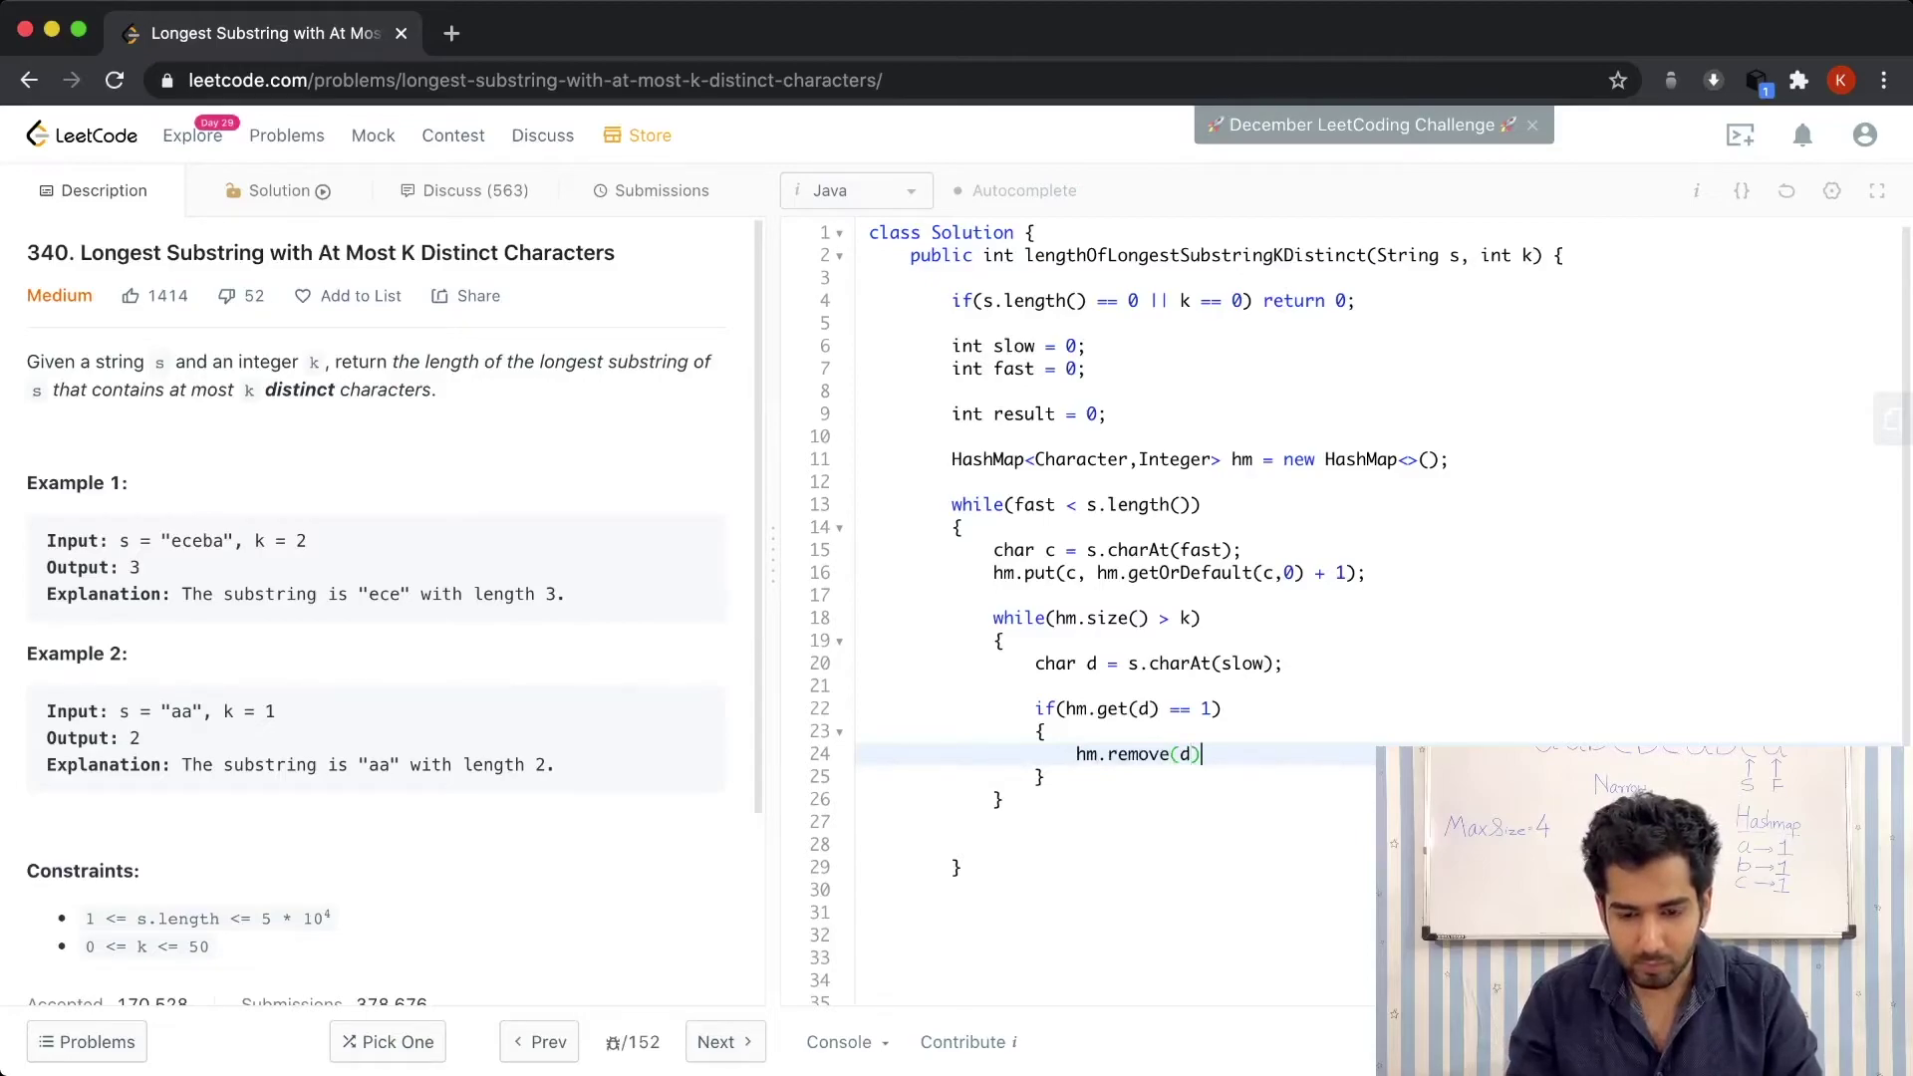
pyautogui.write(';')
pyautogui.press('Down')
pyautogui.press('Return')
pyautogui.write('else')
pyautogui.press('Return')
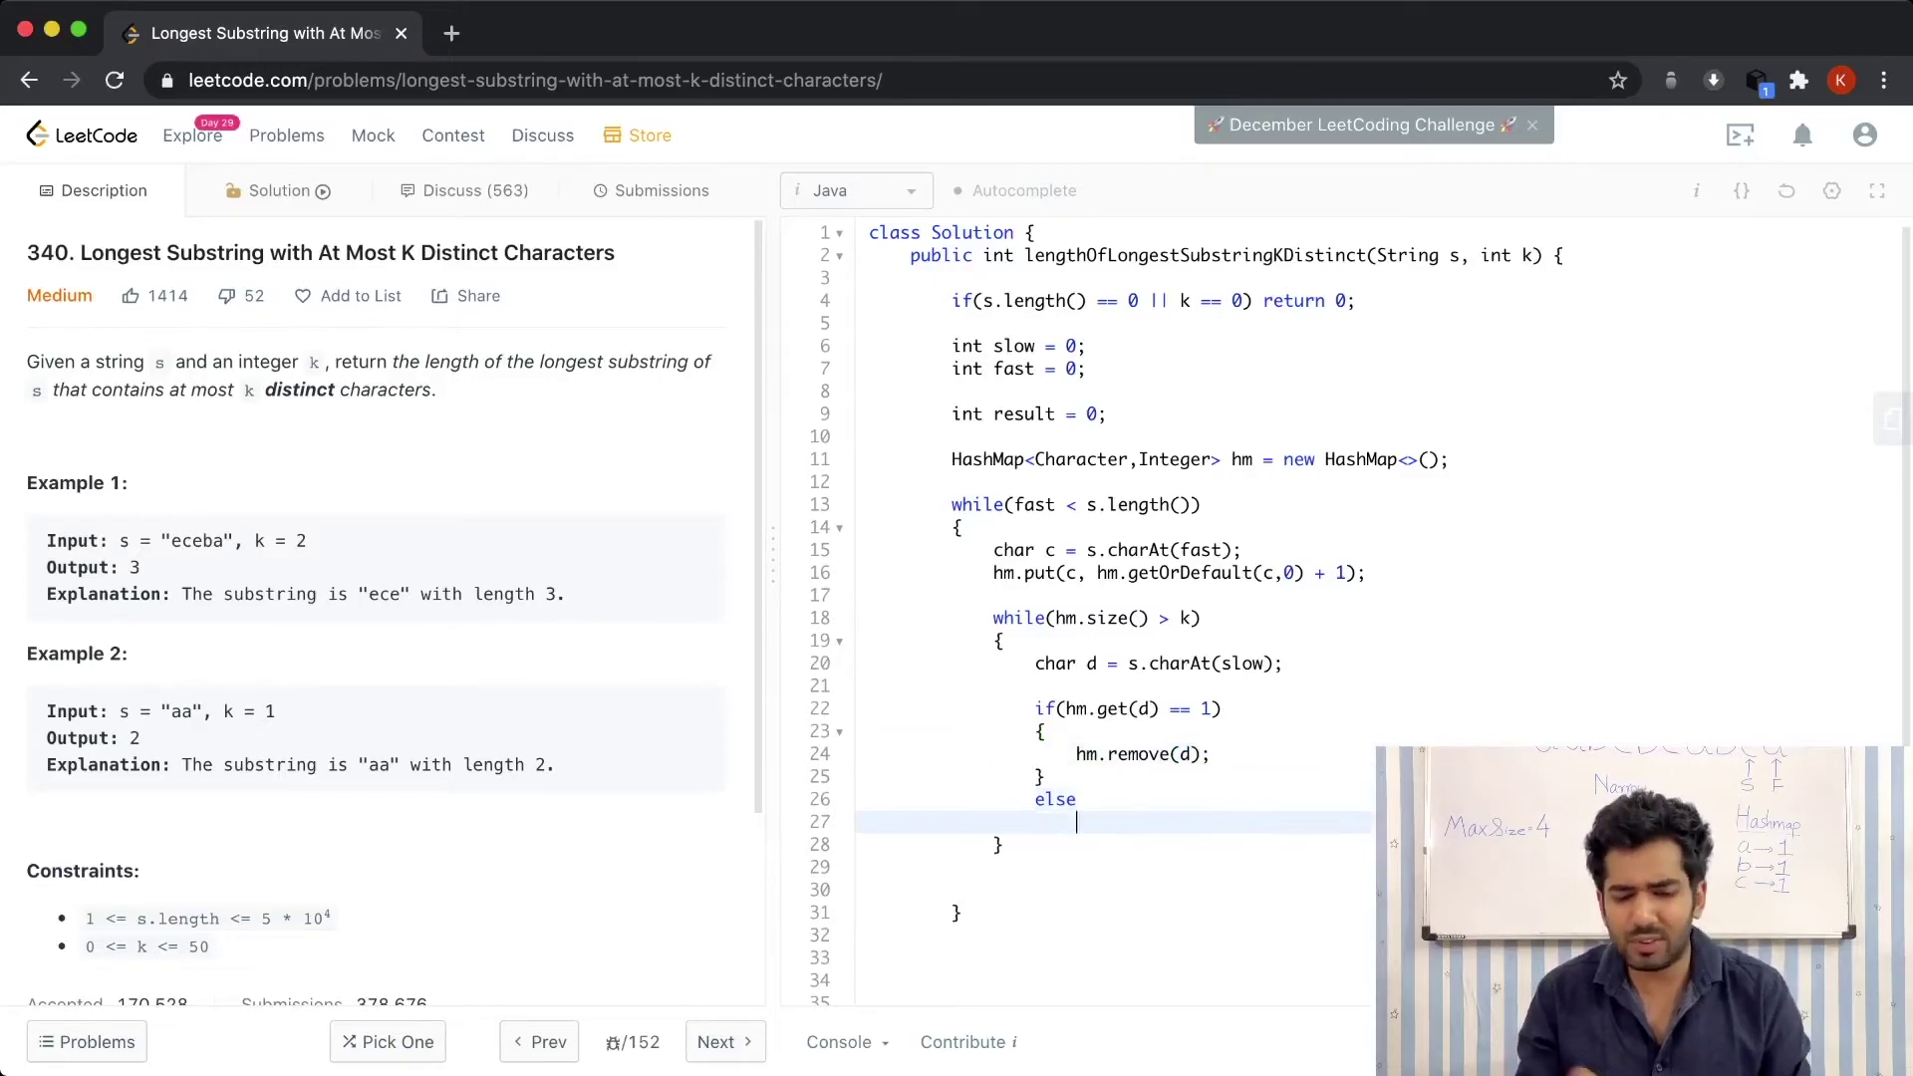
pyautogui.write('{')
pyautogui.press('Return')
pyautogui.write('hm.')
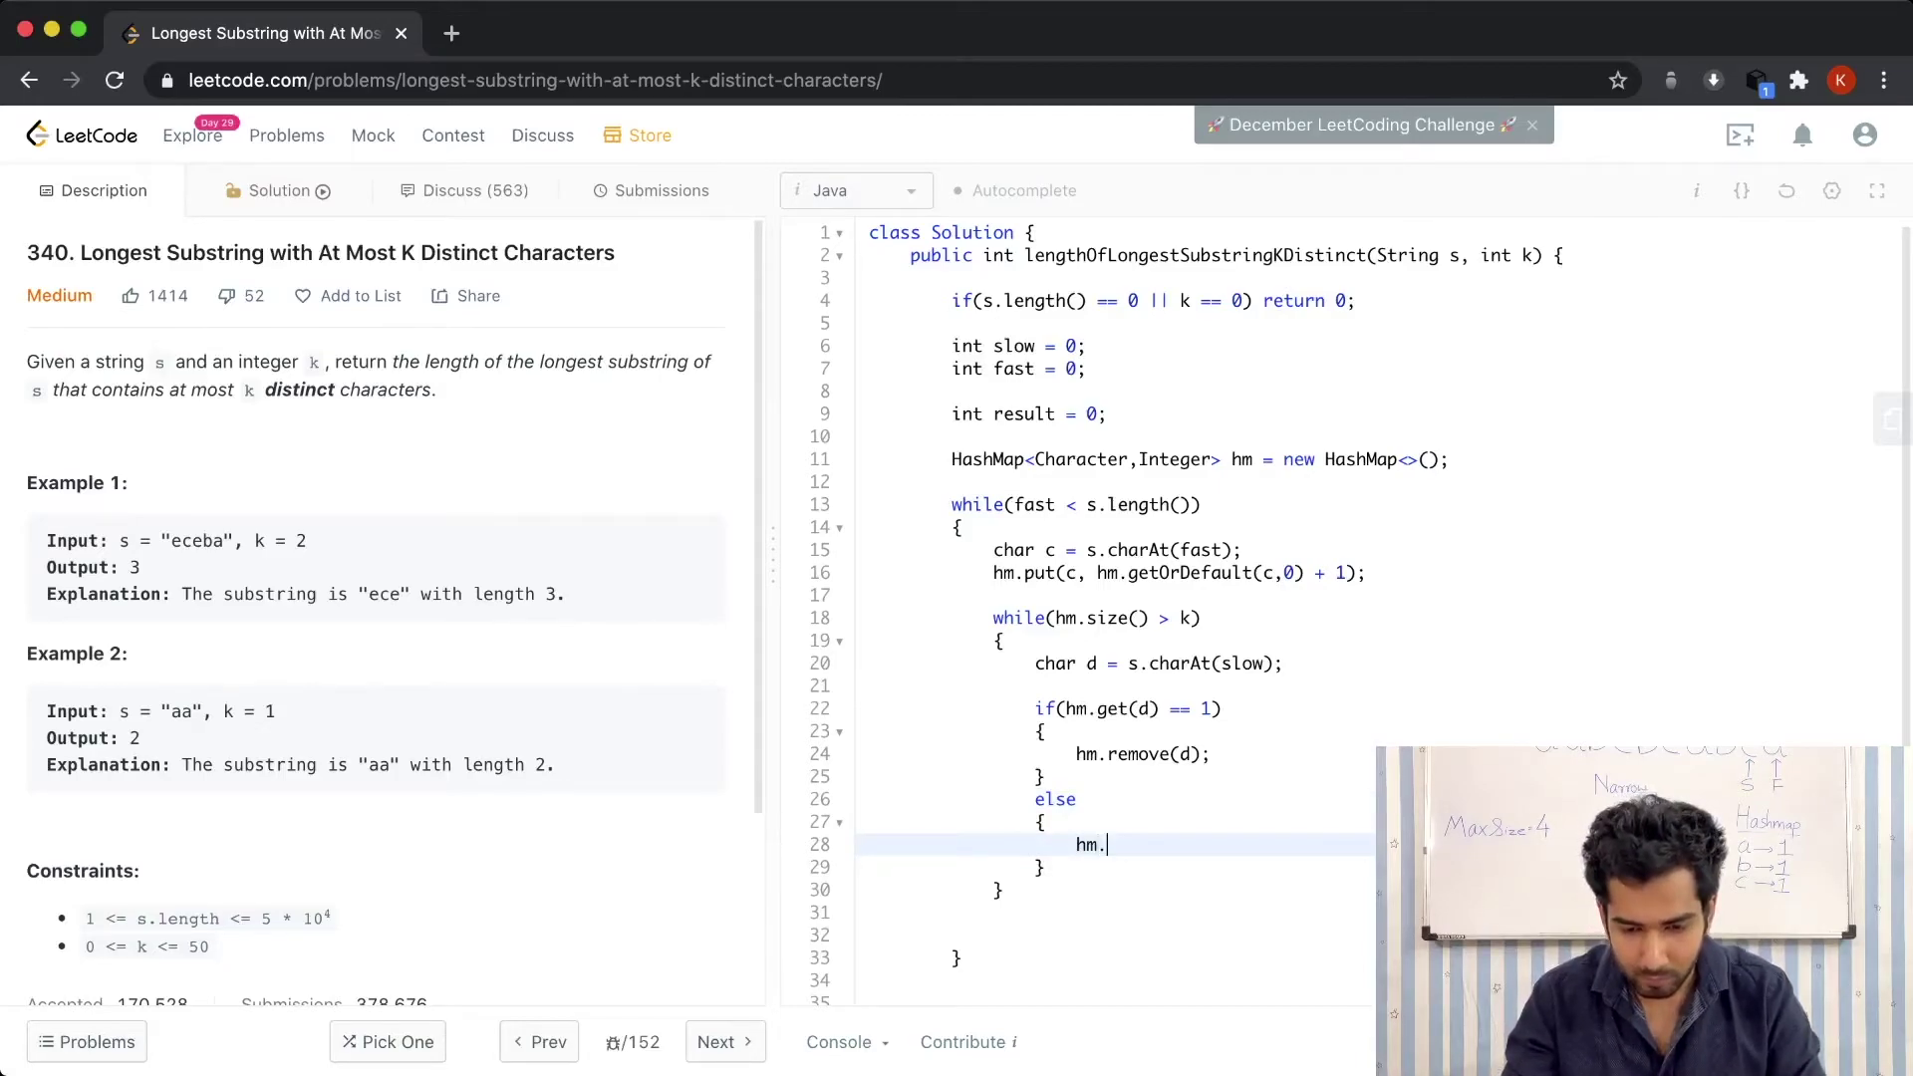
pyautogui.write('put')
pyautogui.press('BackSpace')
pyautogui.press('BackSpace')
pyautogui.press('BackSpace')
pyautogui.write('p')
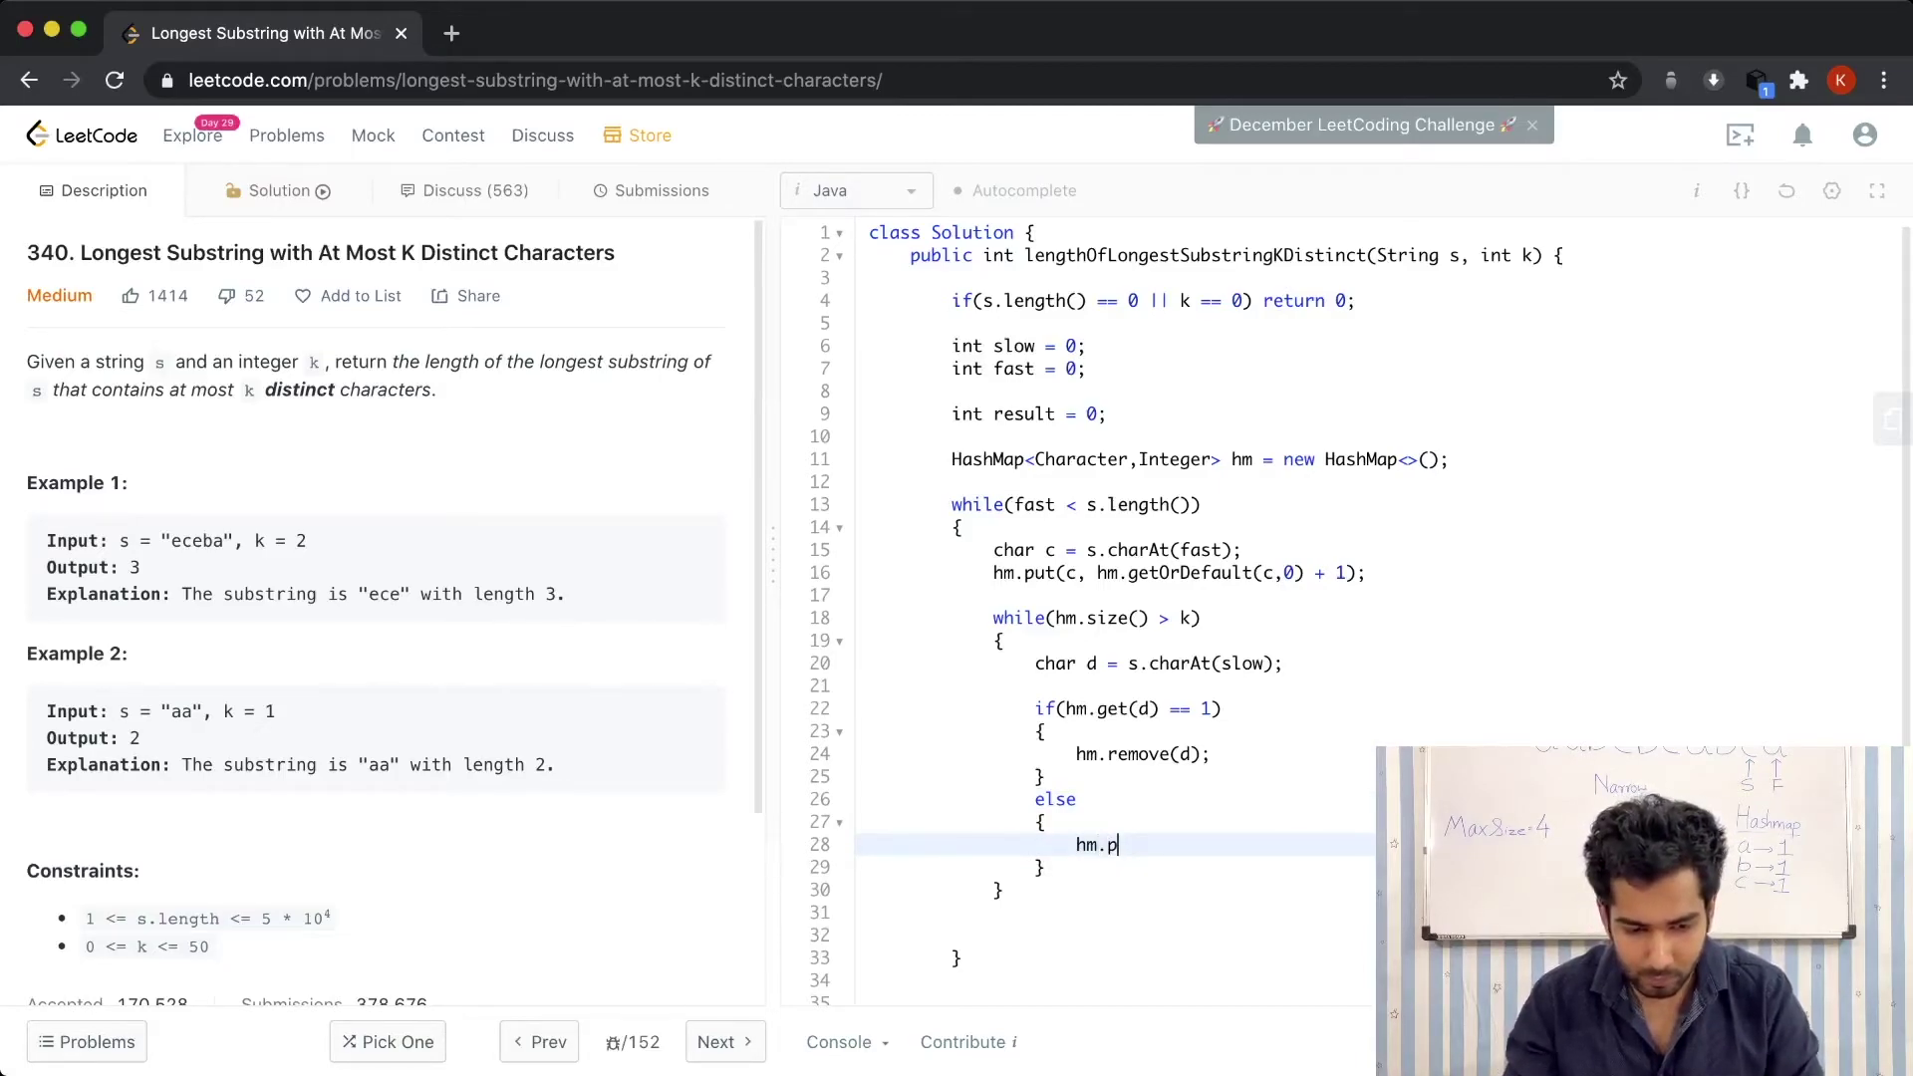
pyautogui.write('ut(d, hm.')
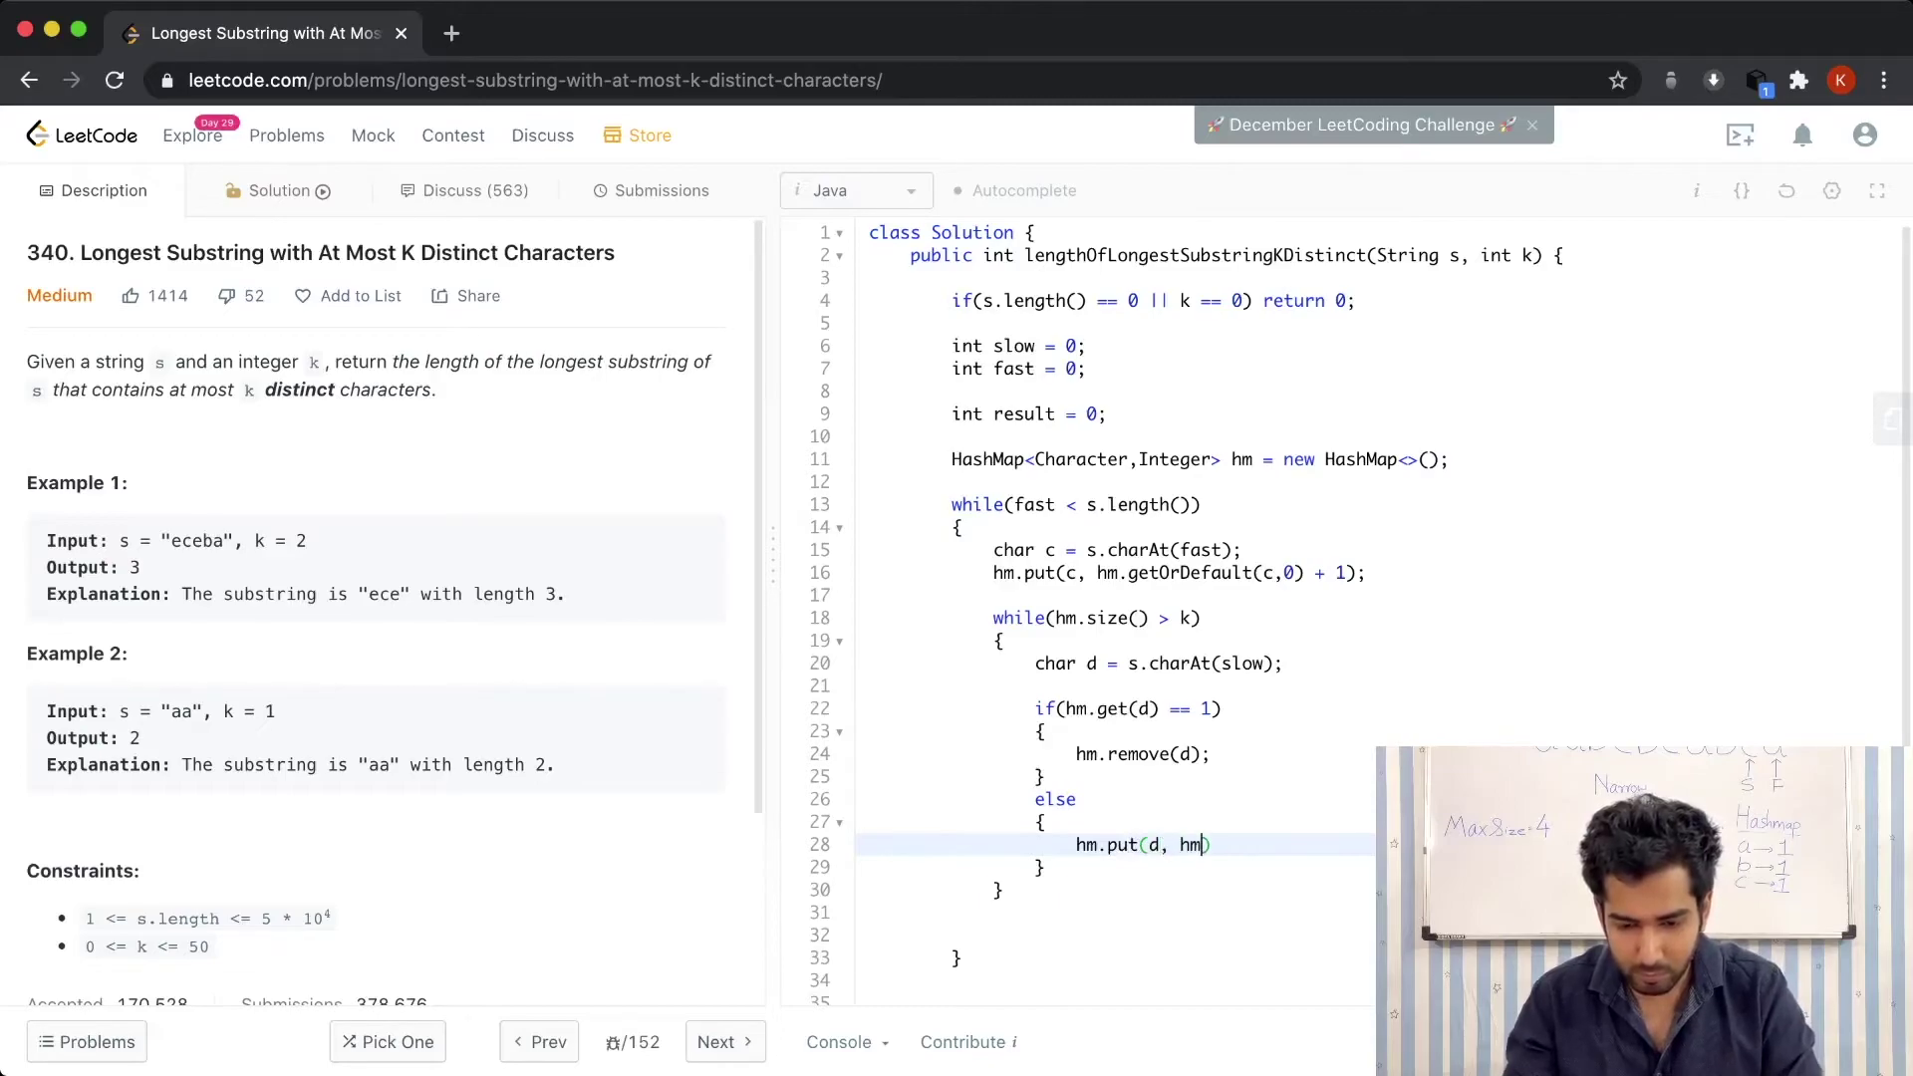
pyautogui.write('get(d) - 1)')
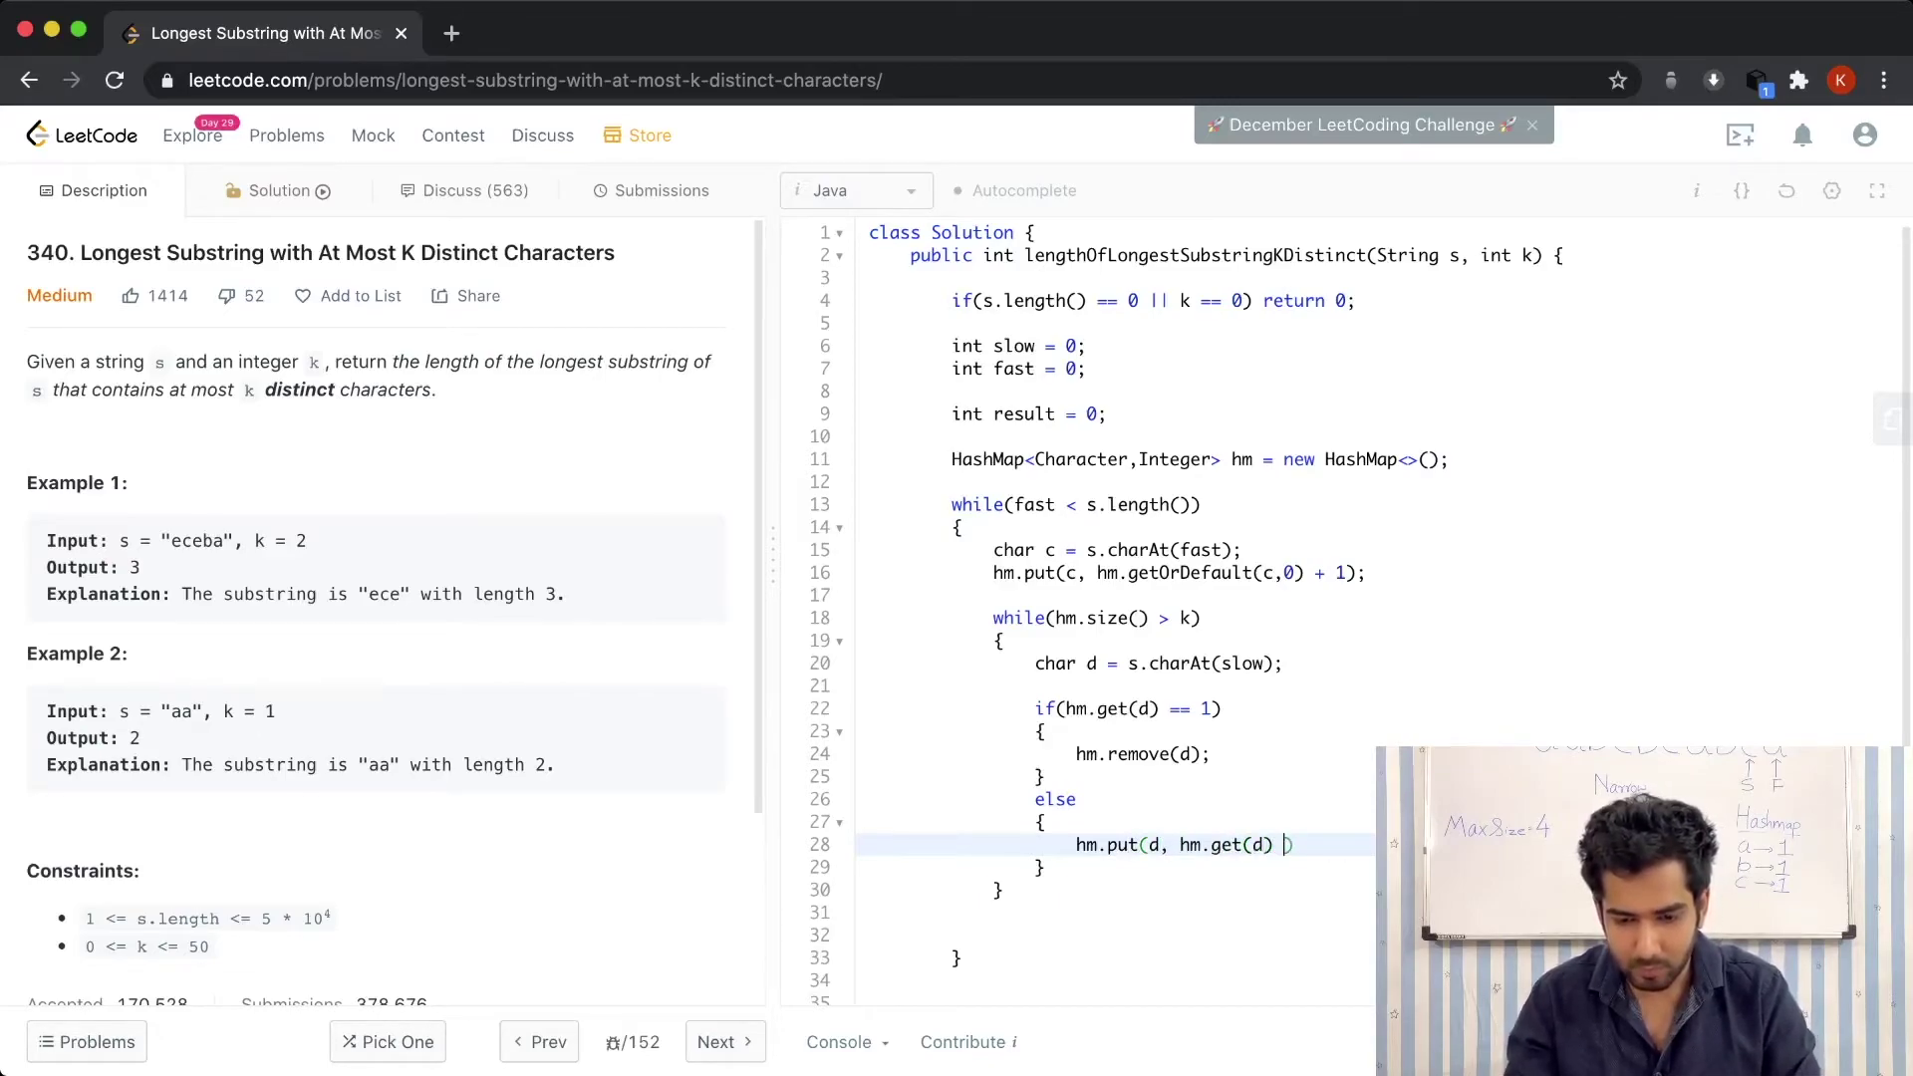
pyautogui.write(';')
pyautogui.press('Down')
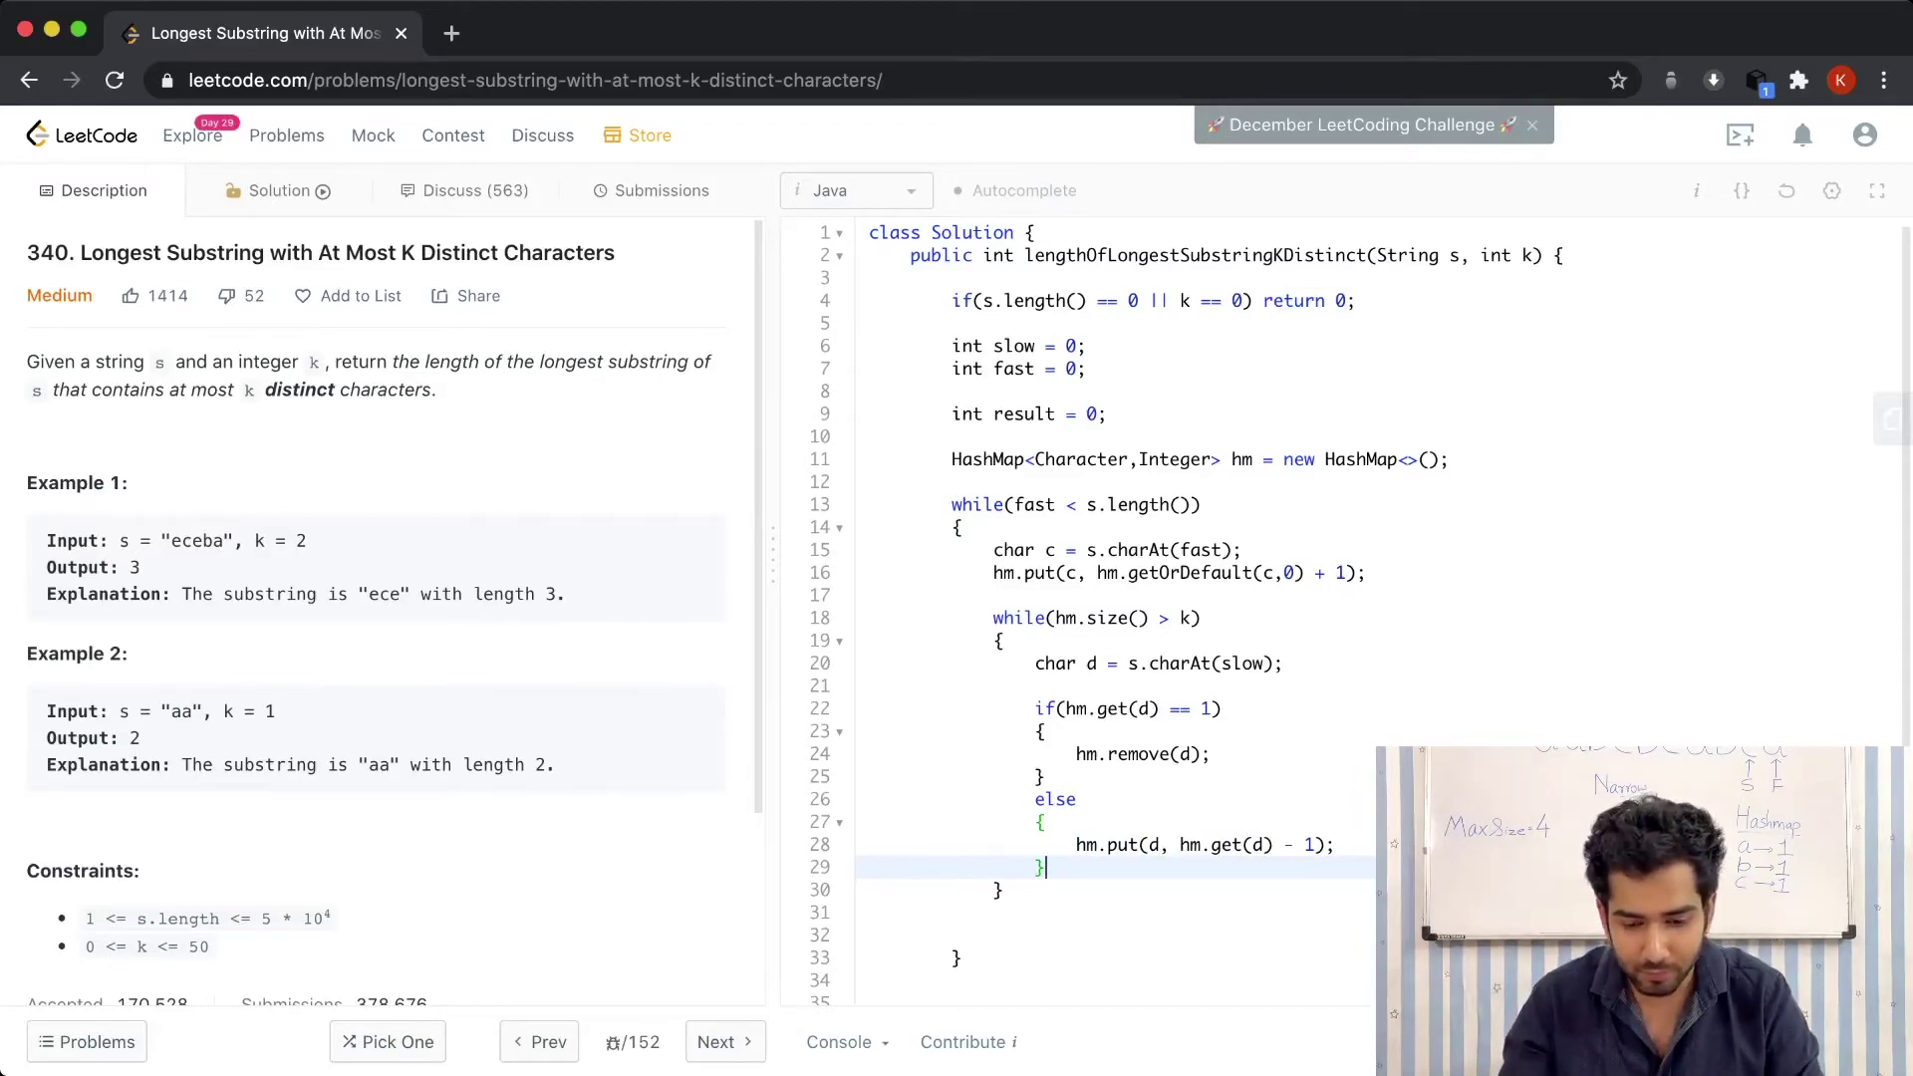
# Add slow++ after the if/else and a blank line below the inner loop
pyautogui.press('Return')
pyautogui.write('slow++')
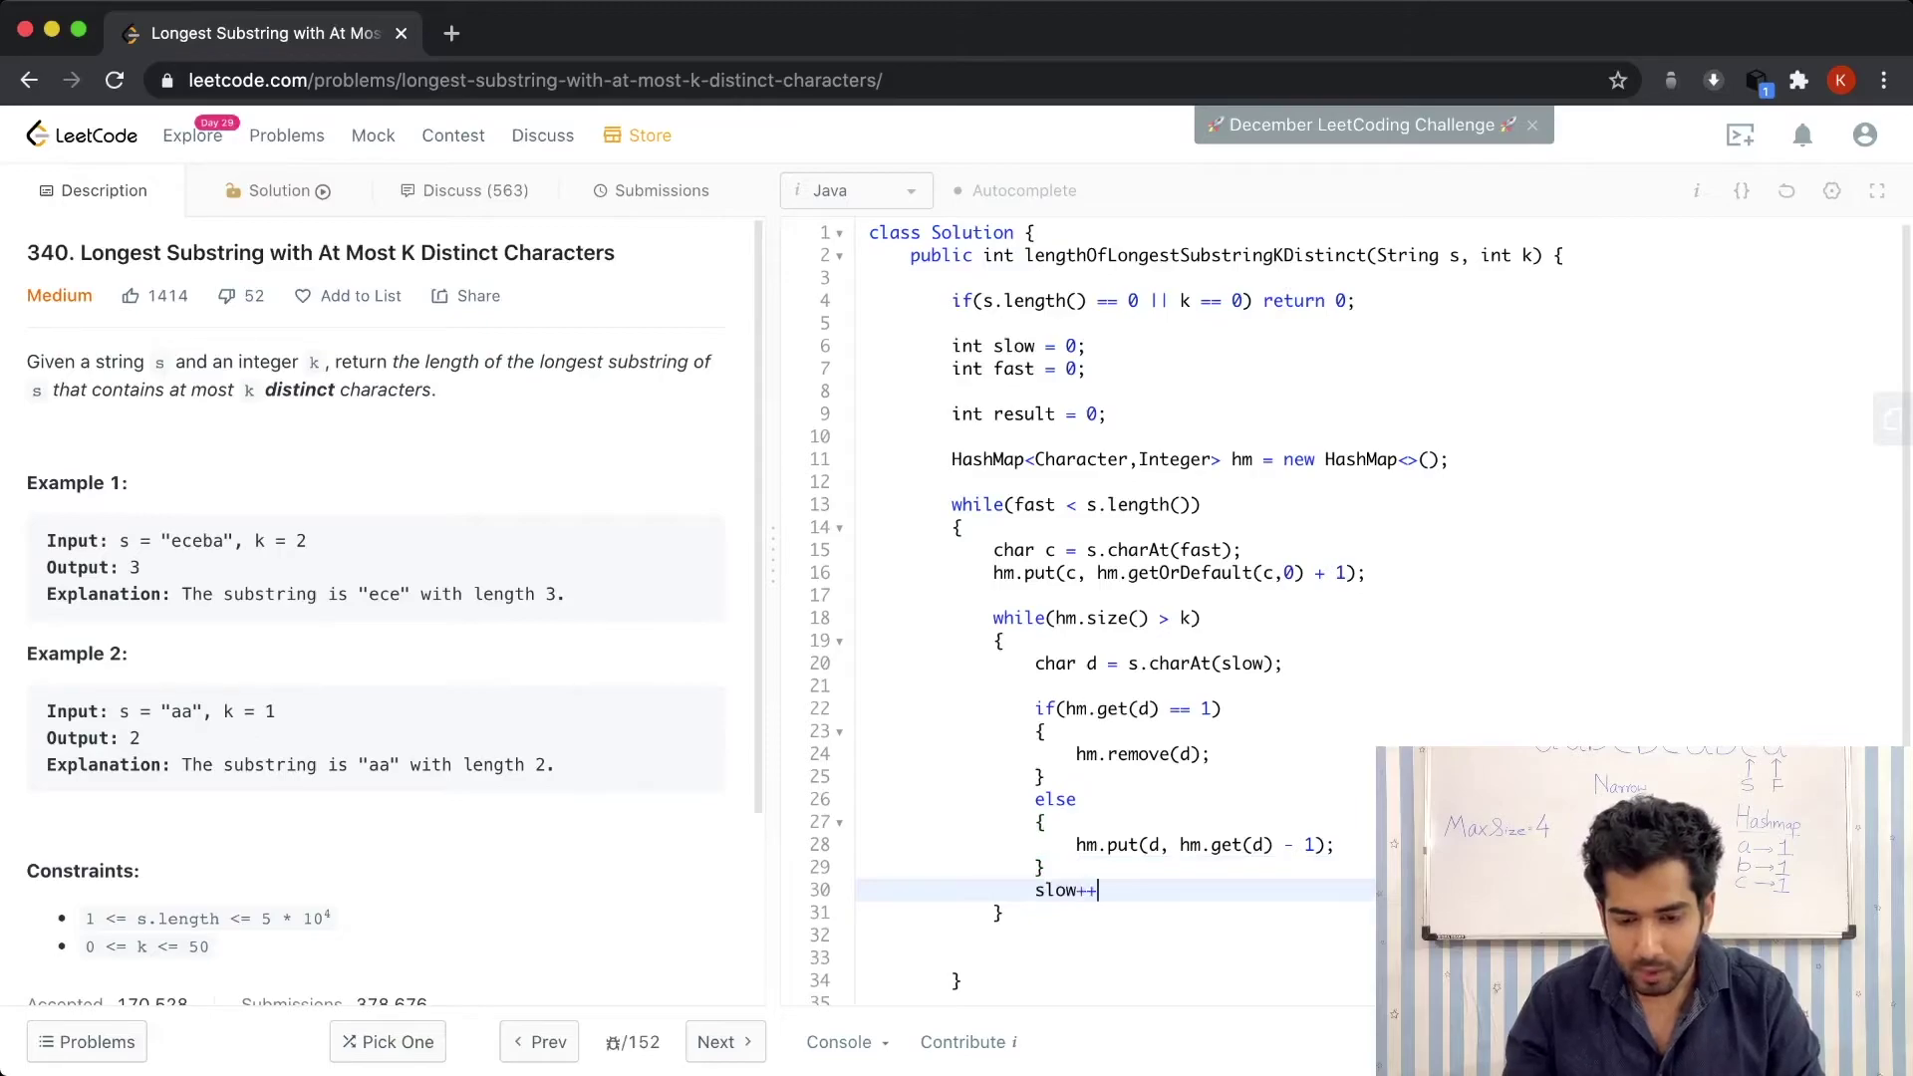
pyautogui.press('Down')
pyautogui.press('Up')
pyautogui.write(';')
pyautogui.press('Down')
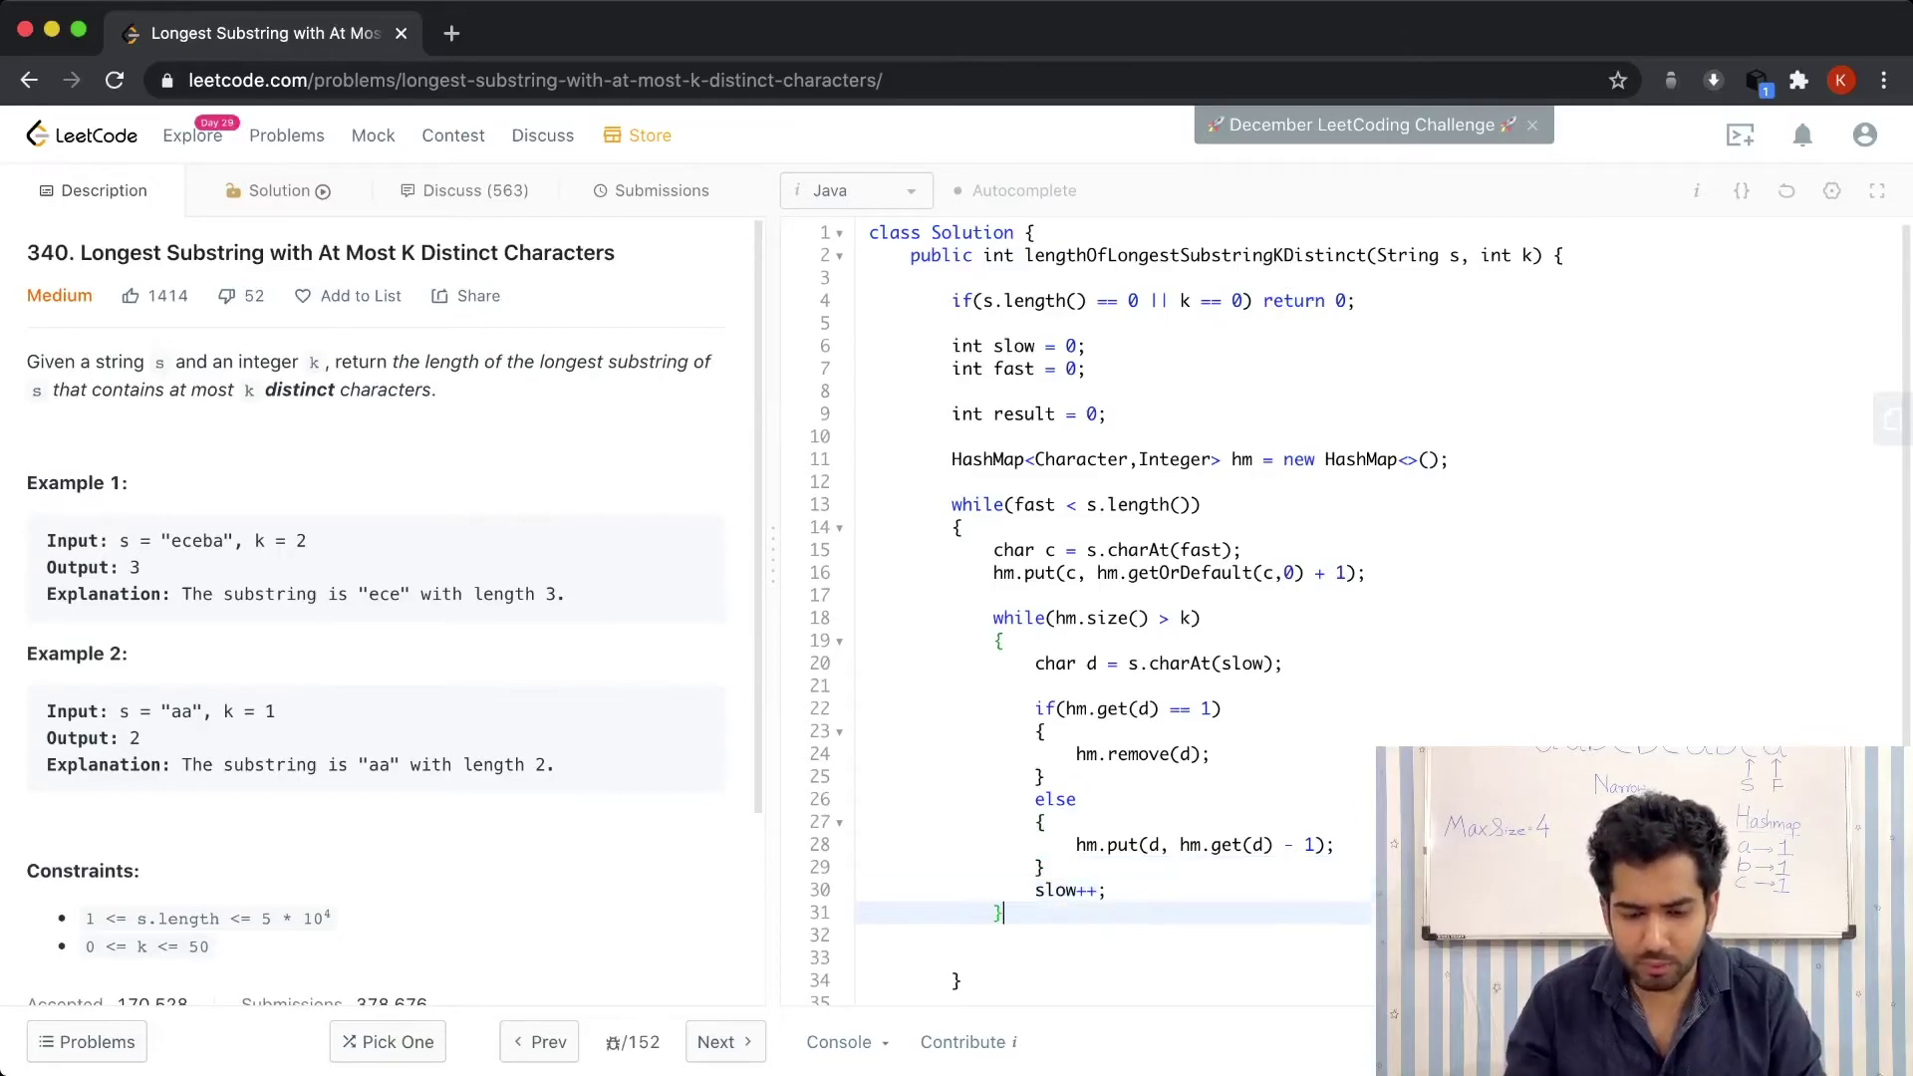
pyautogui.press('Return')
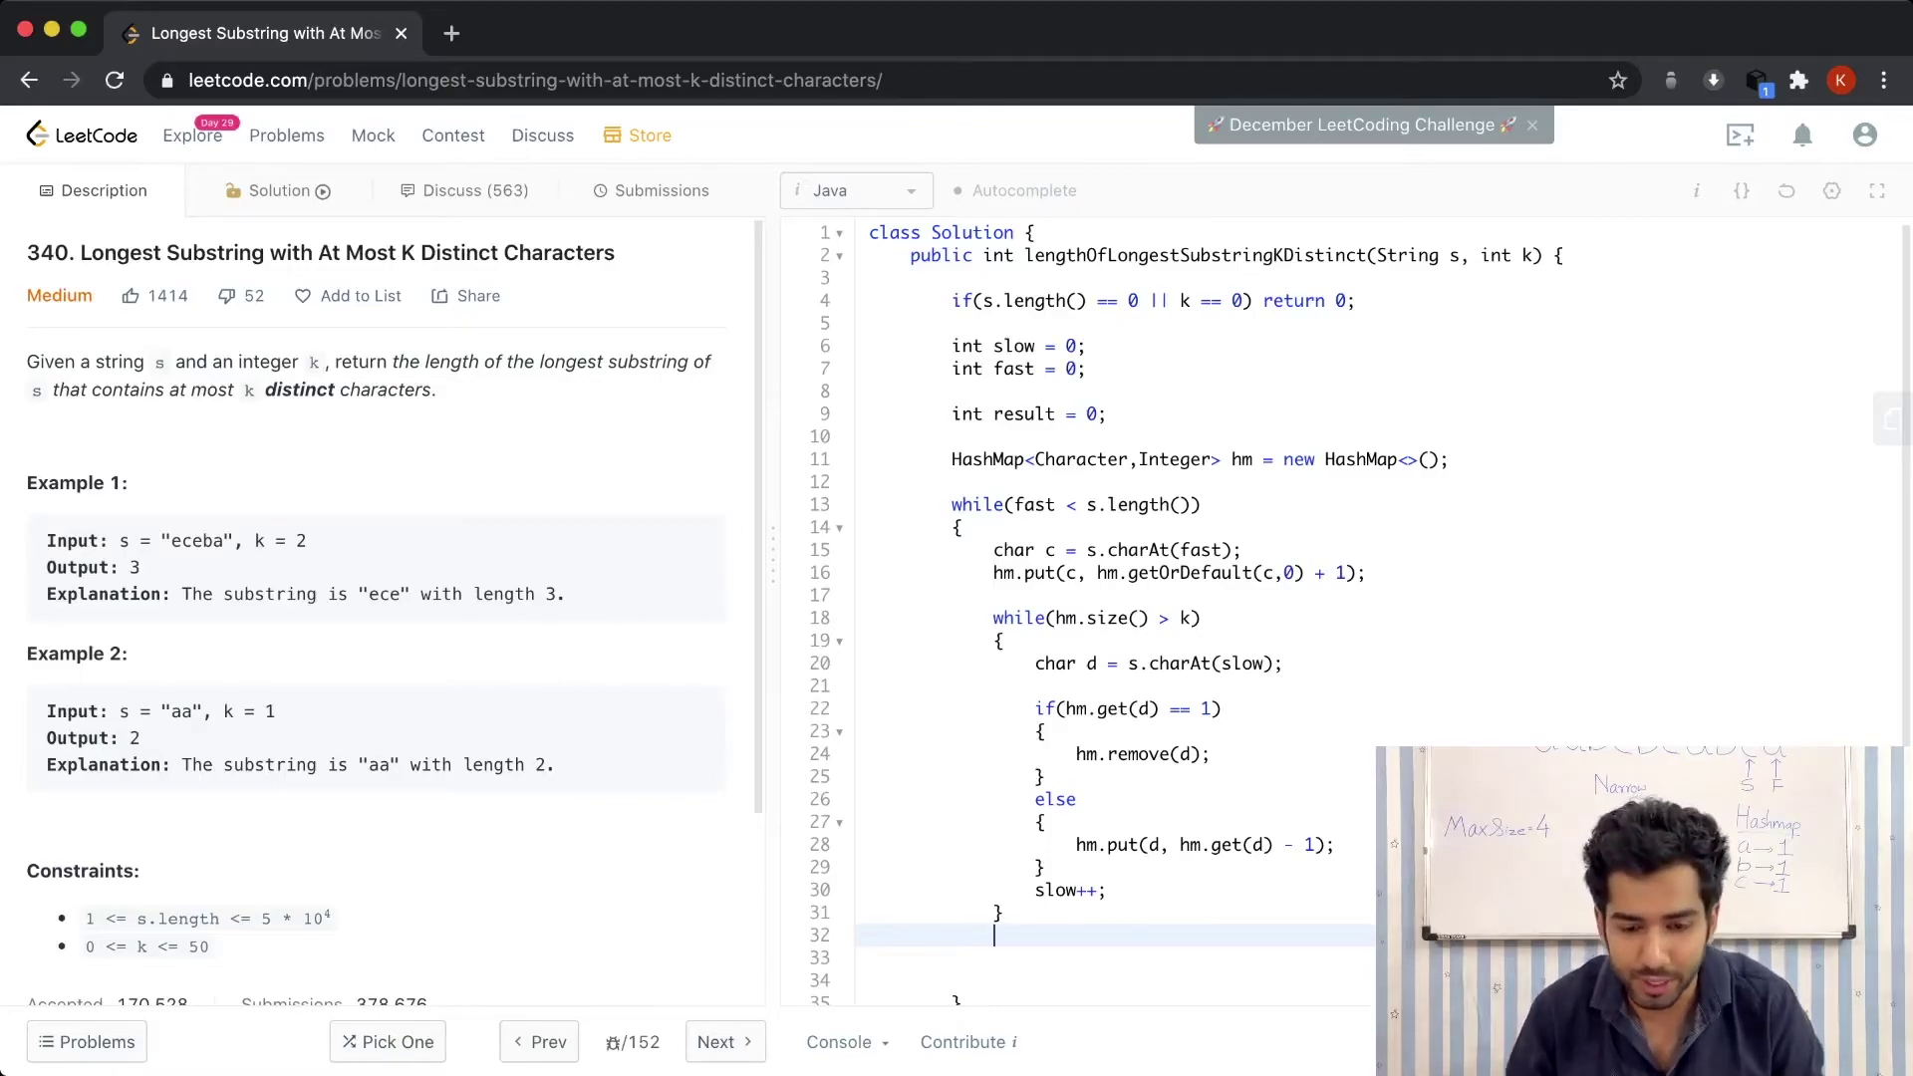
# Update result with Math.max(result, fast - slow + 1) and increment fast inside the loop
pyautogui.press('Return')
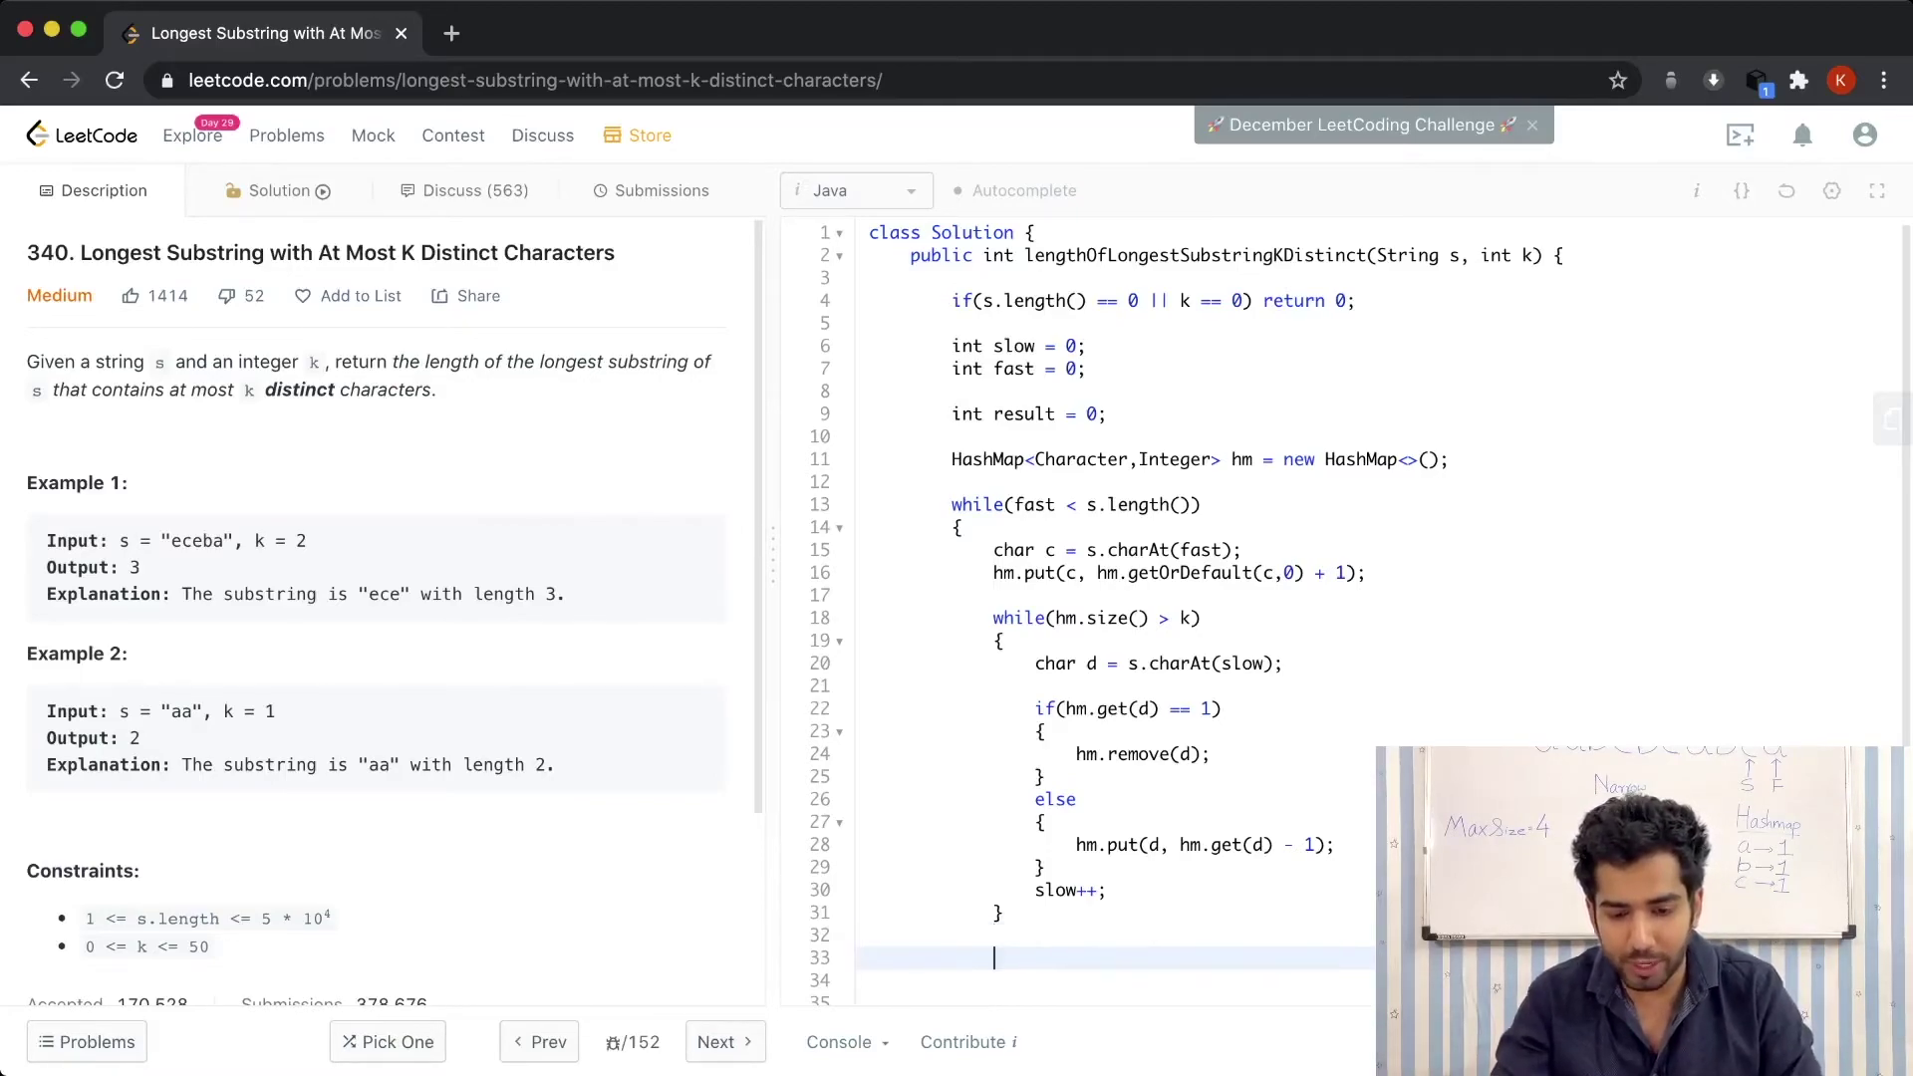
pyautogui.write('result = Math.max')
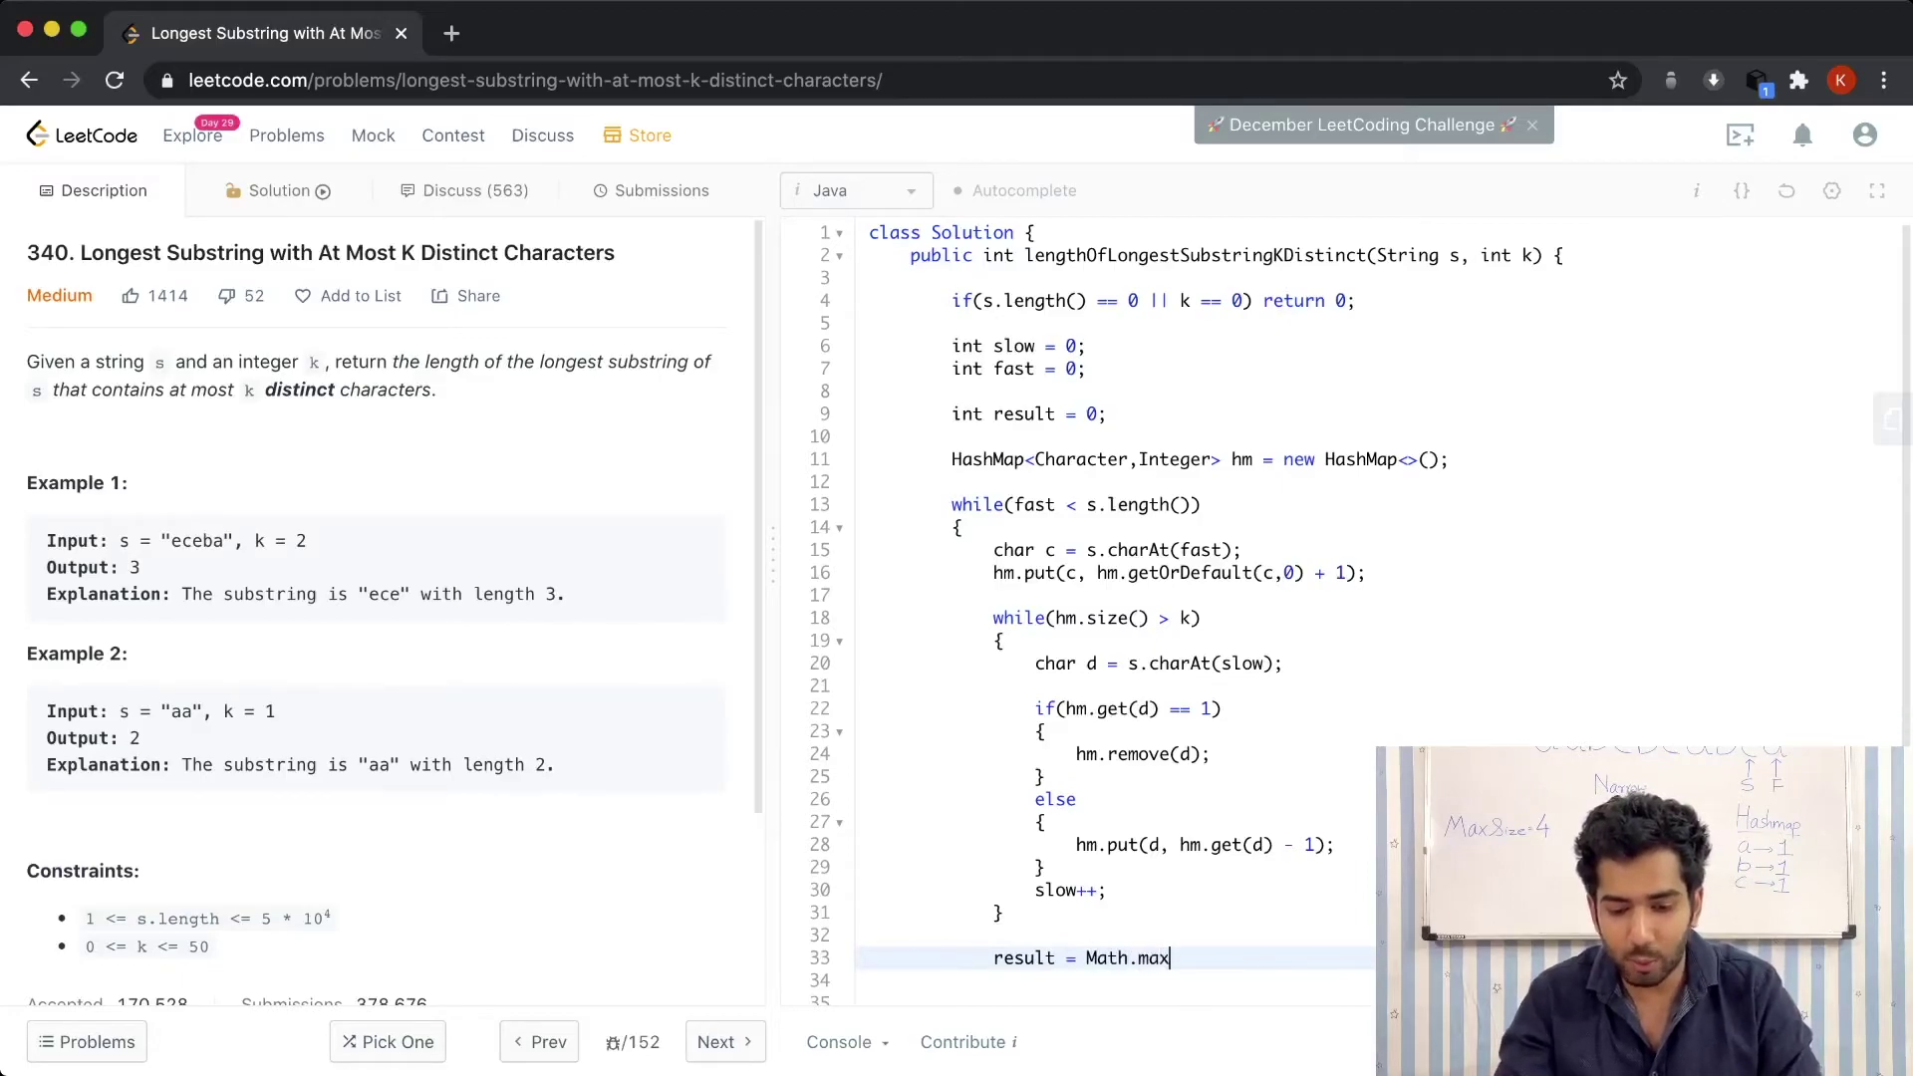
pyautogui.write('(result, ')
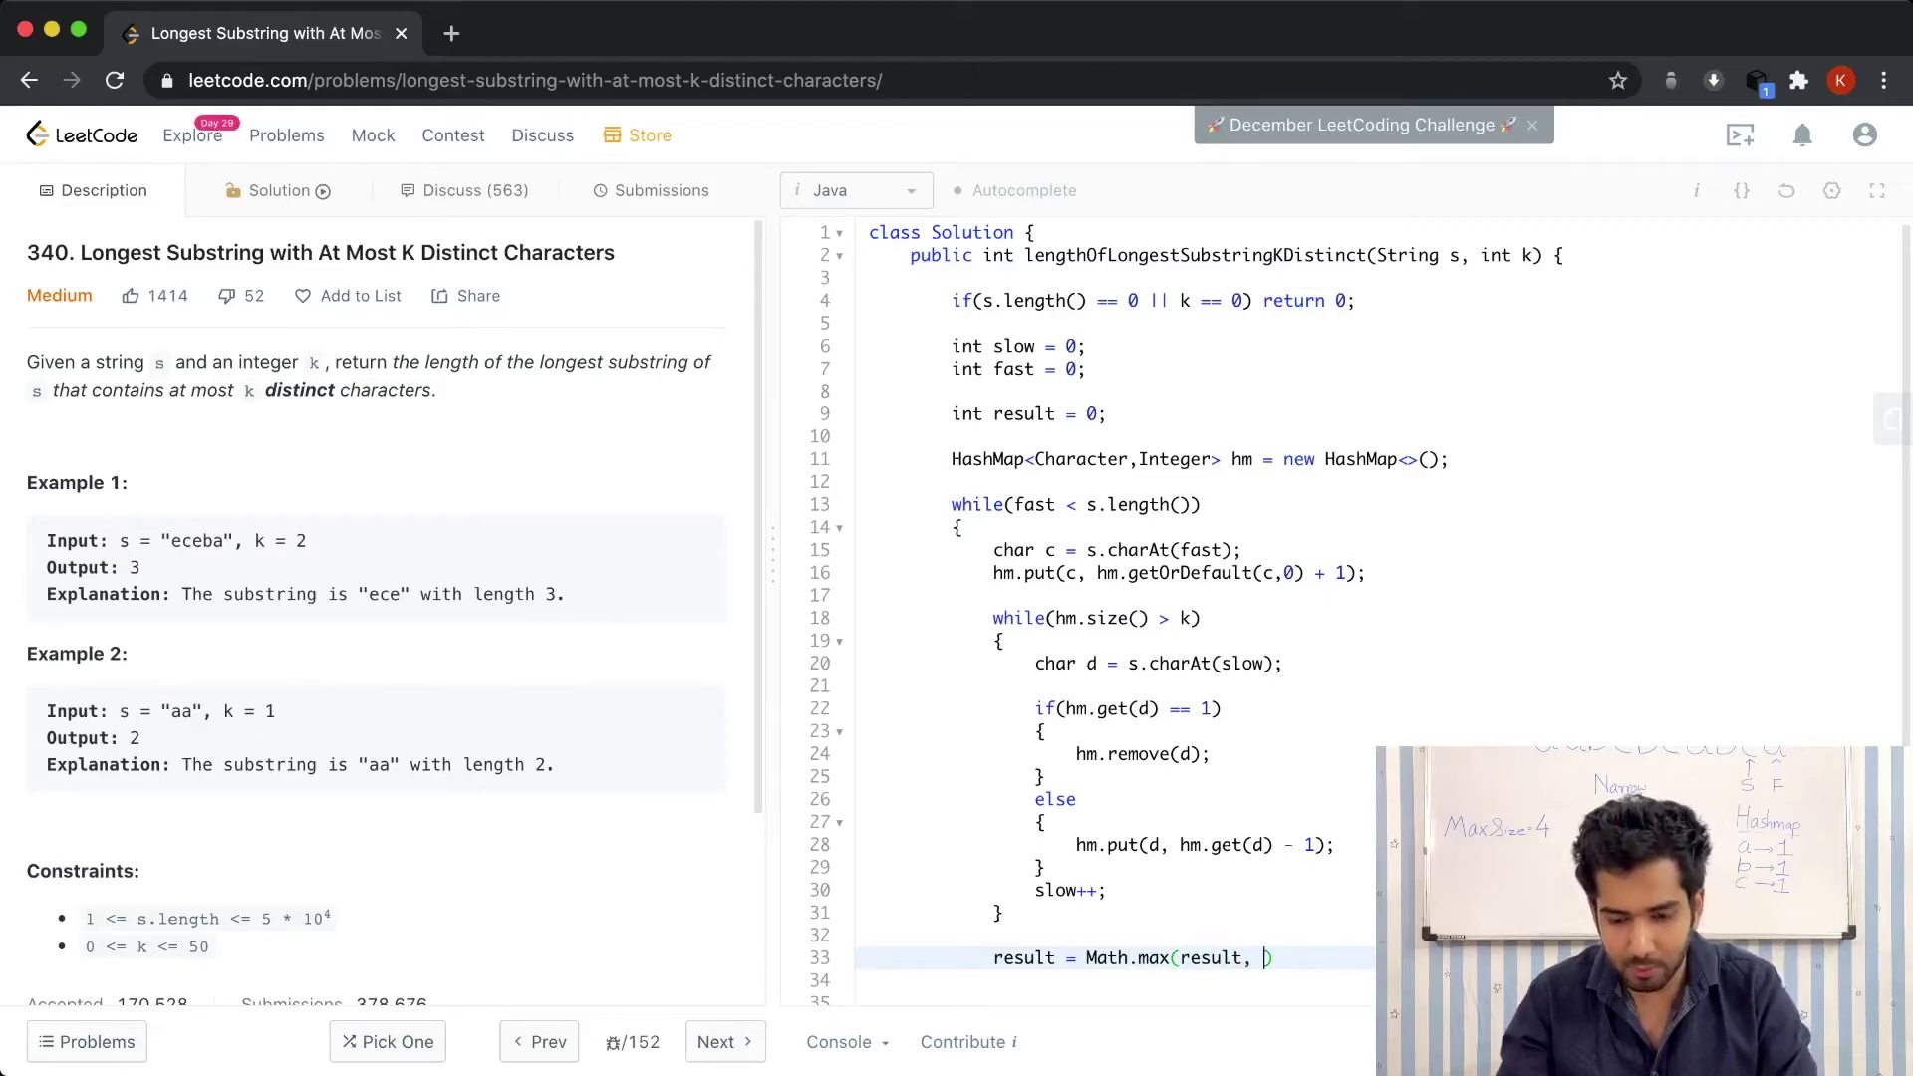
pyautogui.write('fast - slow')
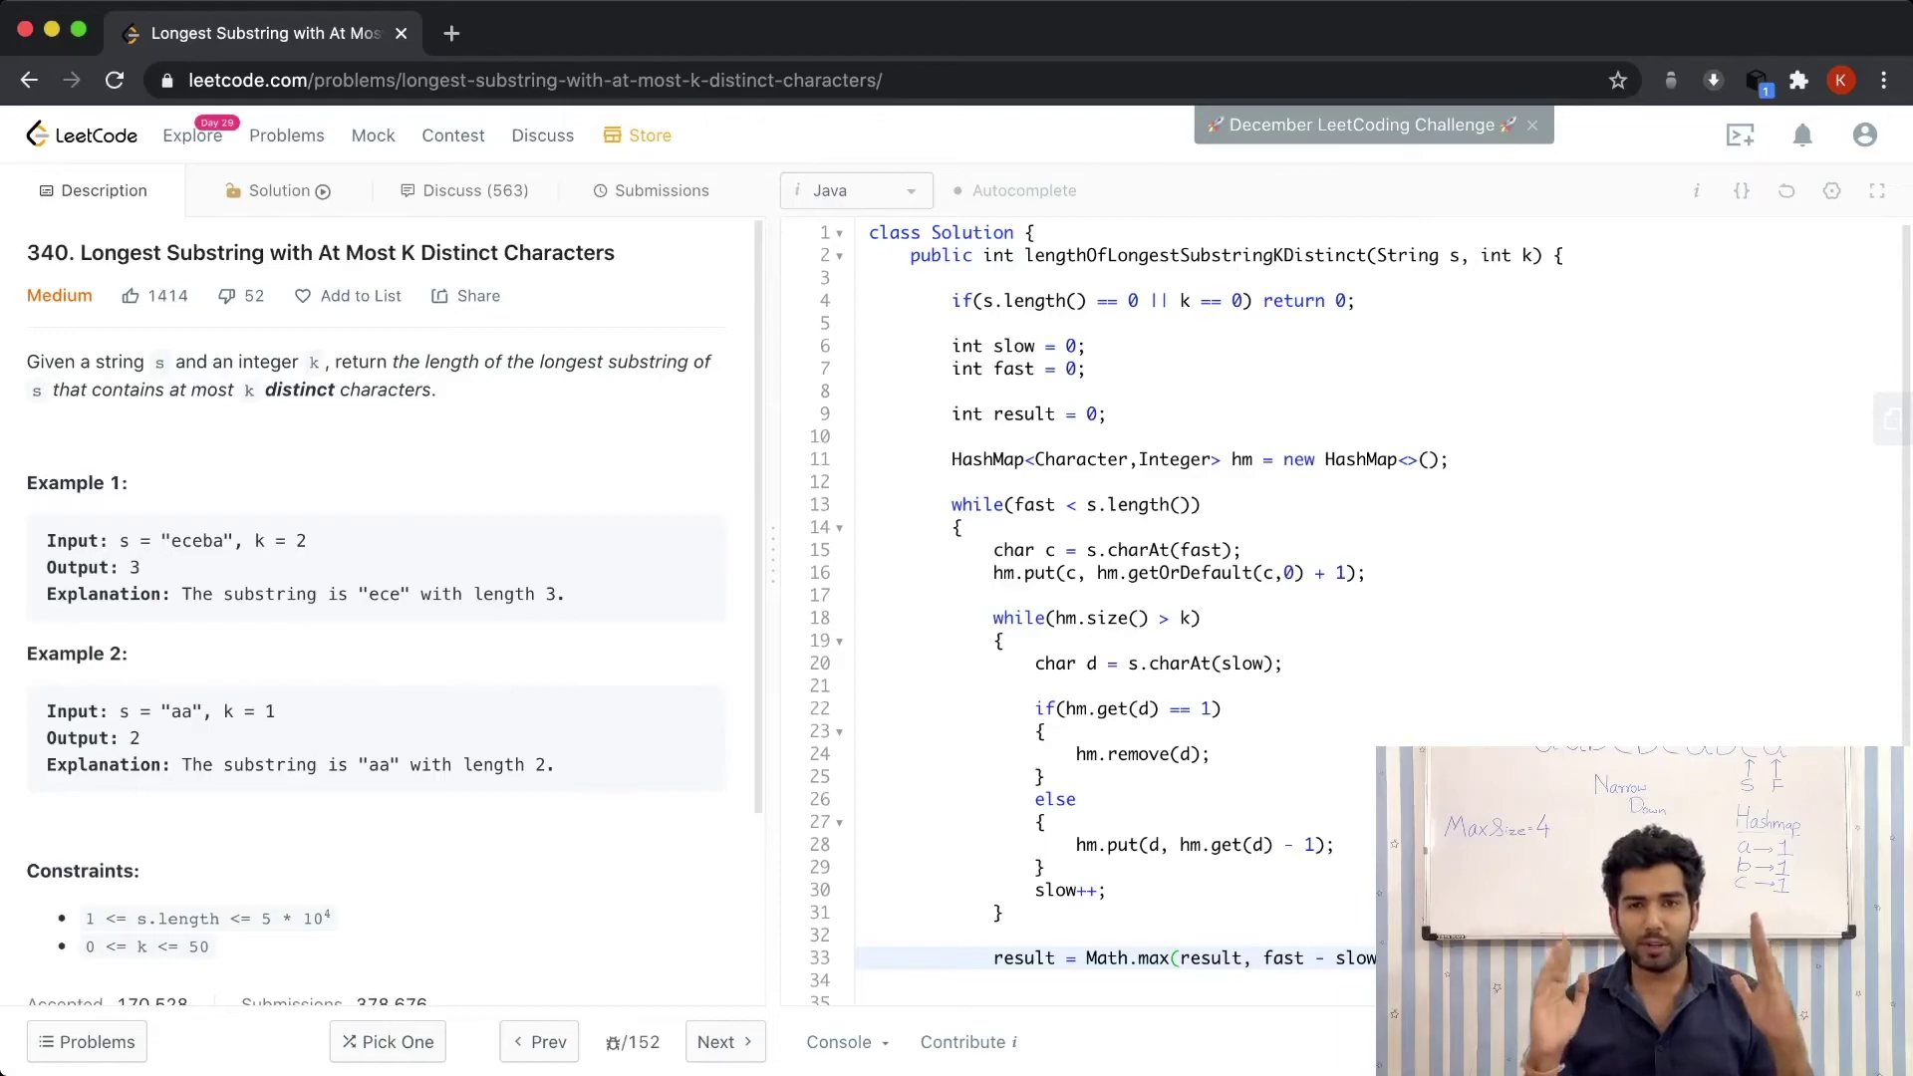
pyautogui.scroll(-1, 1345, 597)
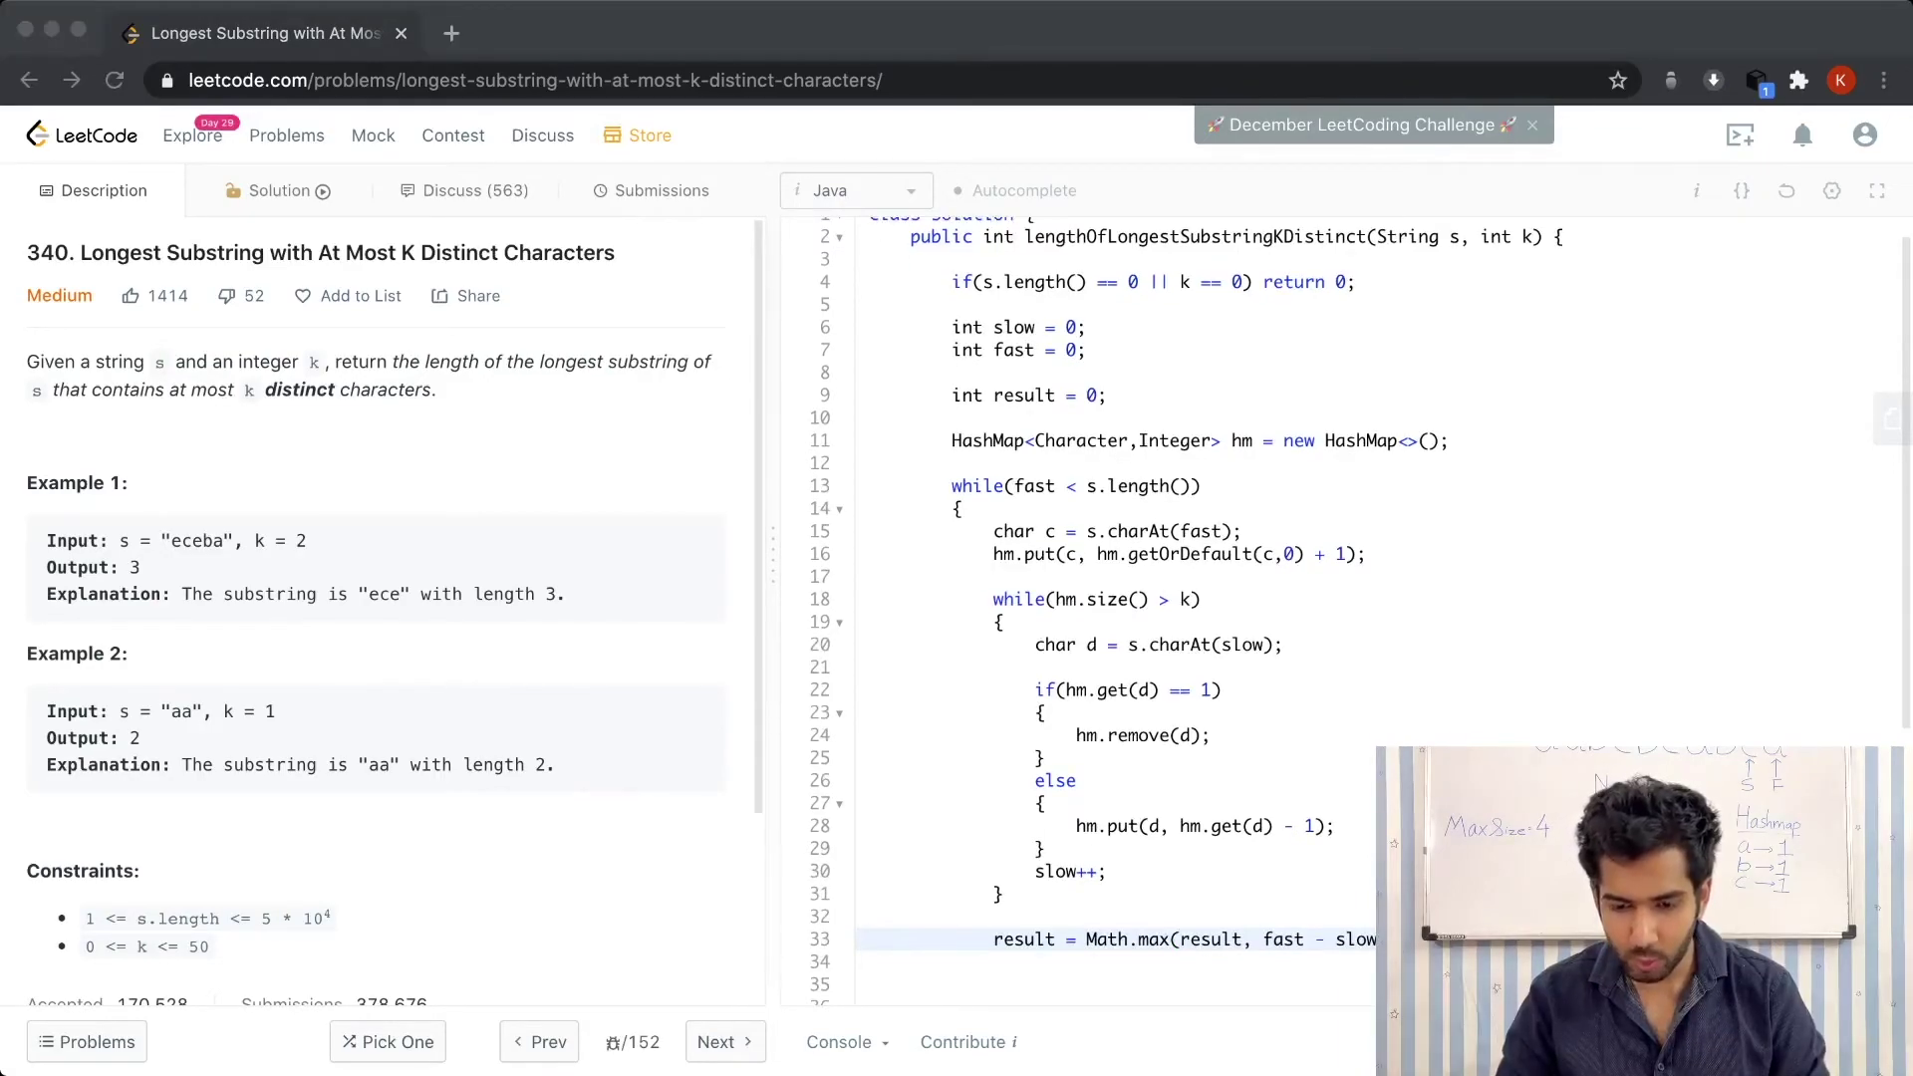
pyautogui.scroll(-3, 1345, 598)
pyautogui.scroll(-4, 1345, 599)
pyautogui.press('Return')
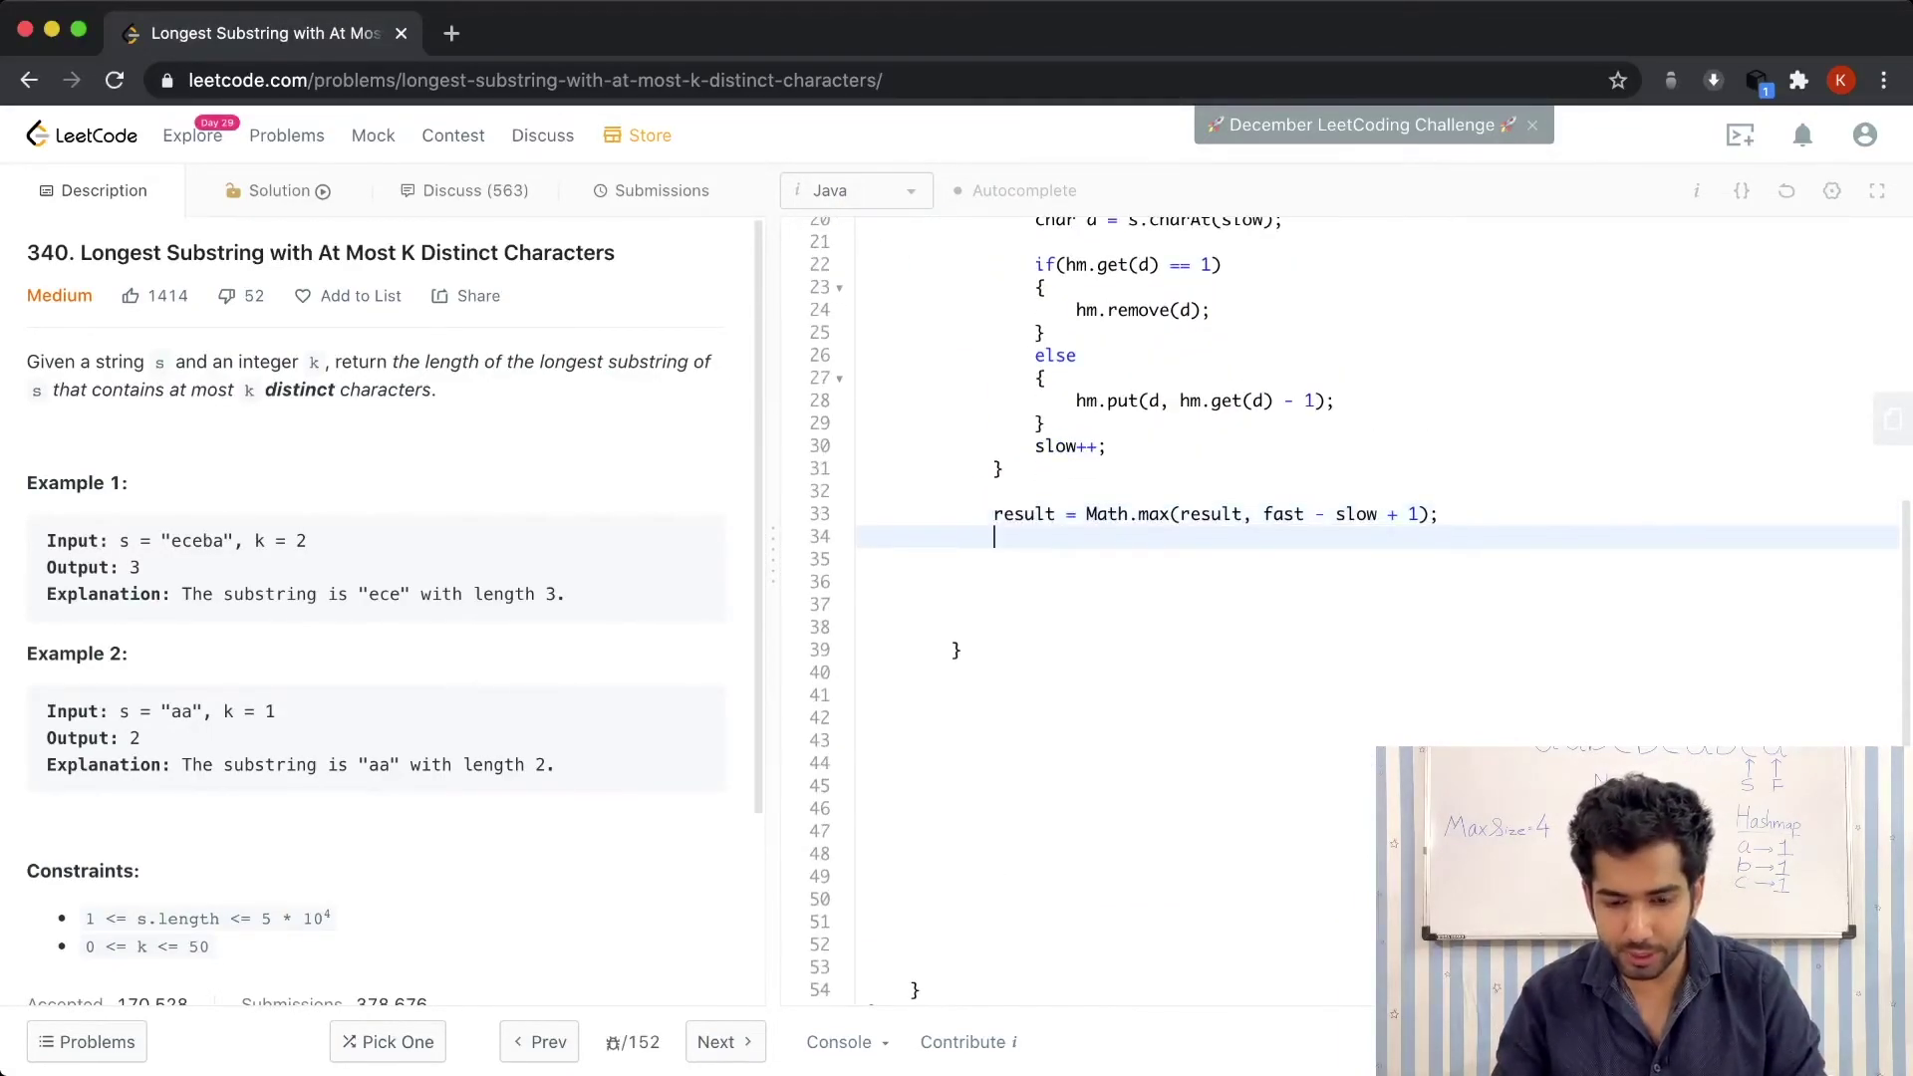
pyautogui.write('fast++')
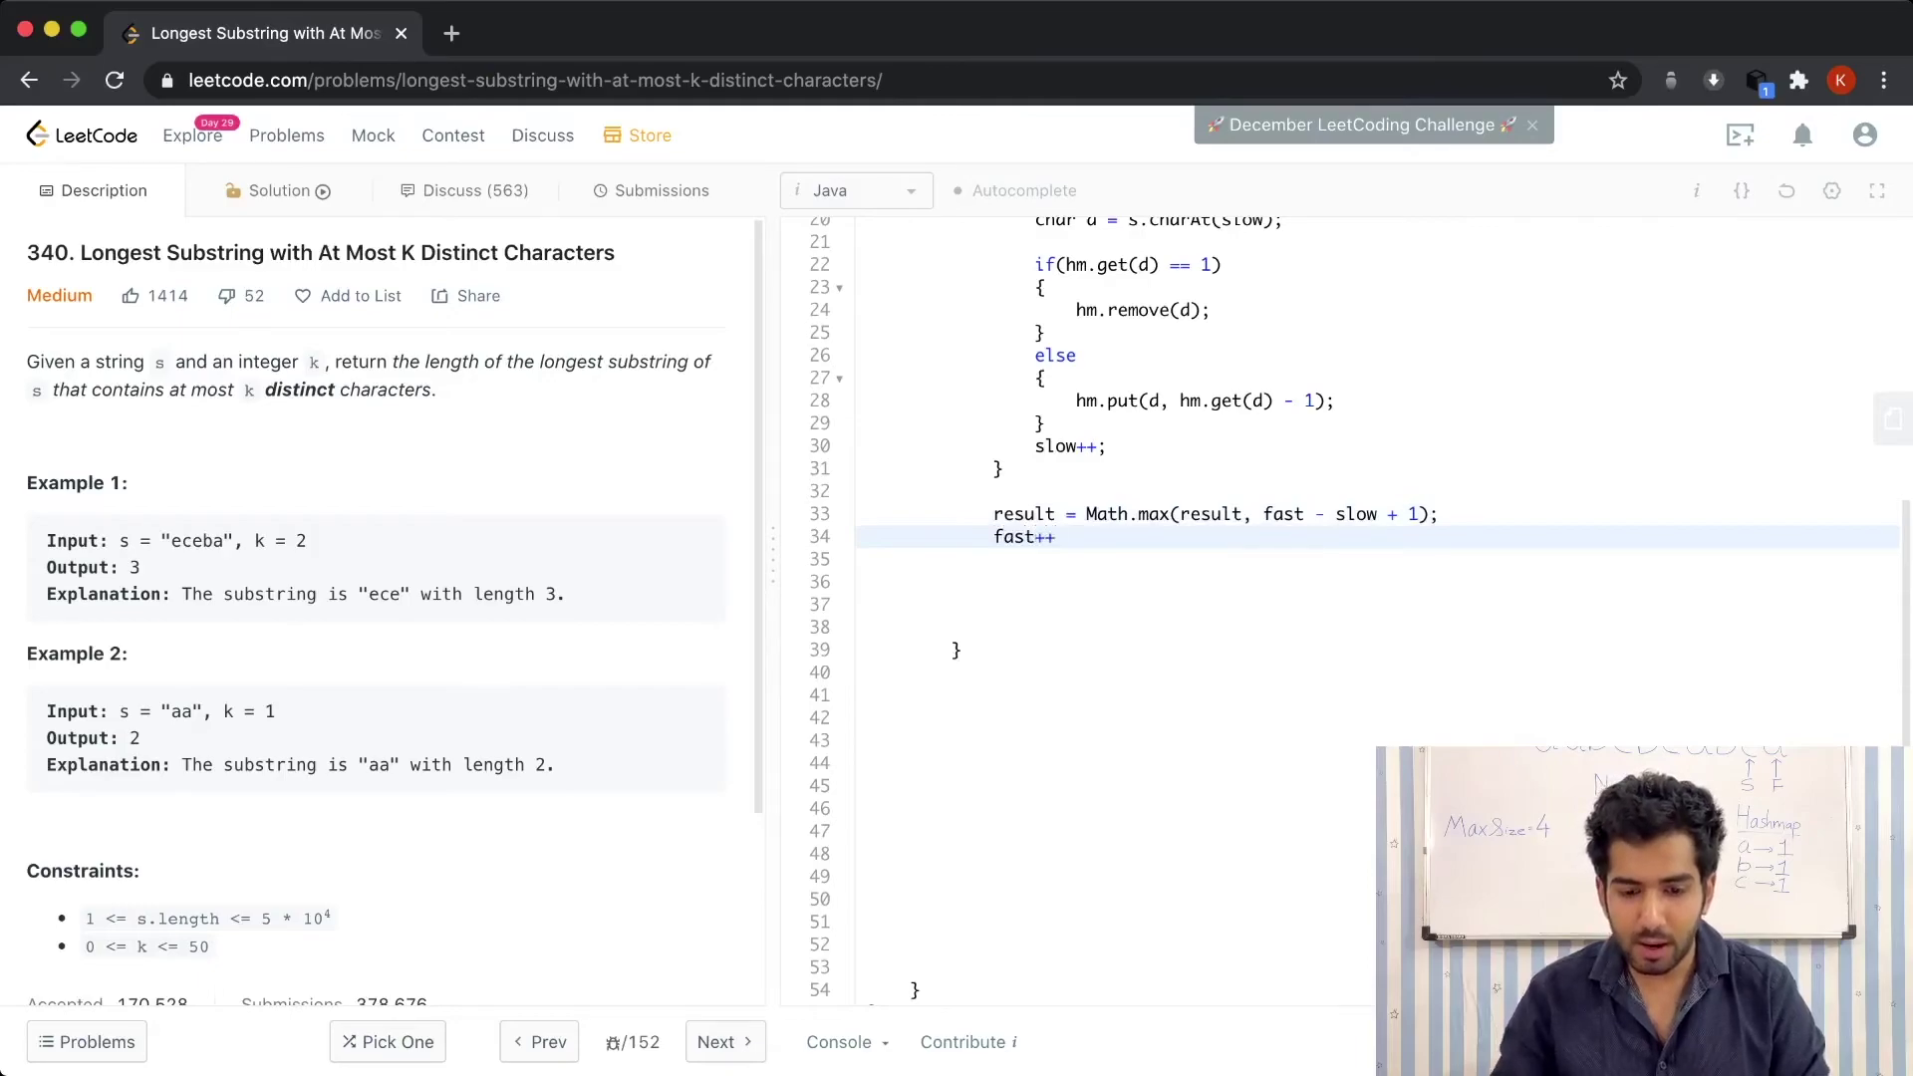
pyautogui.write(';')
pyautogui.press('Down')
pyautogui.press('Down')
pyautogui.press('Down')
pyautogui.press('BackSpace')
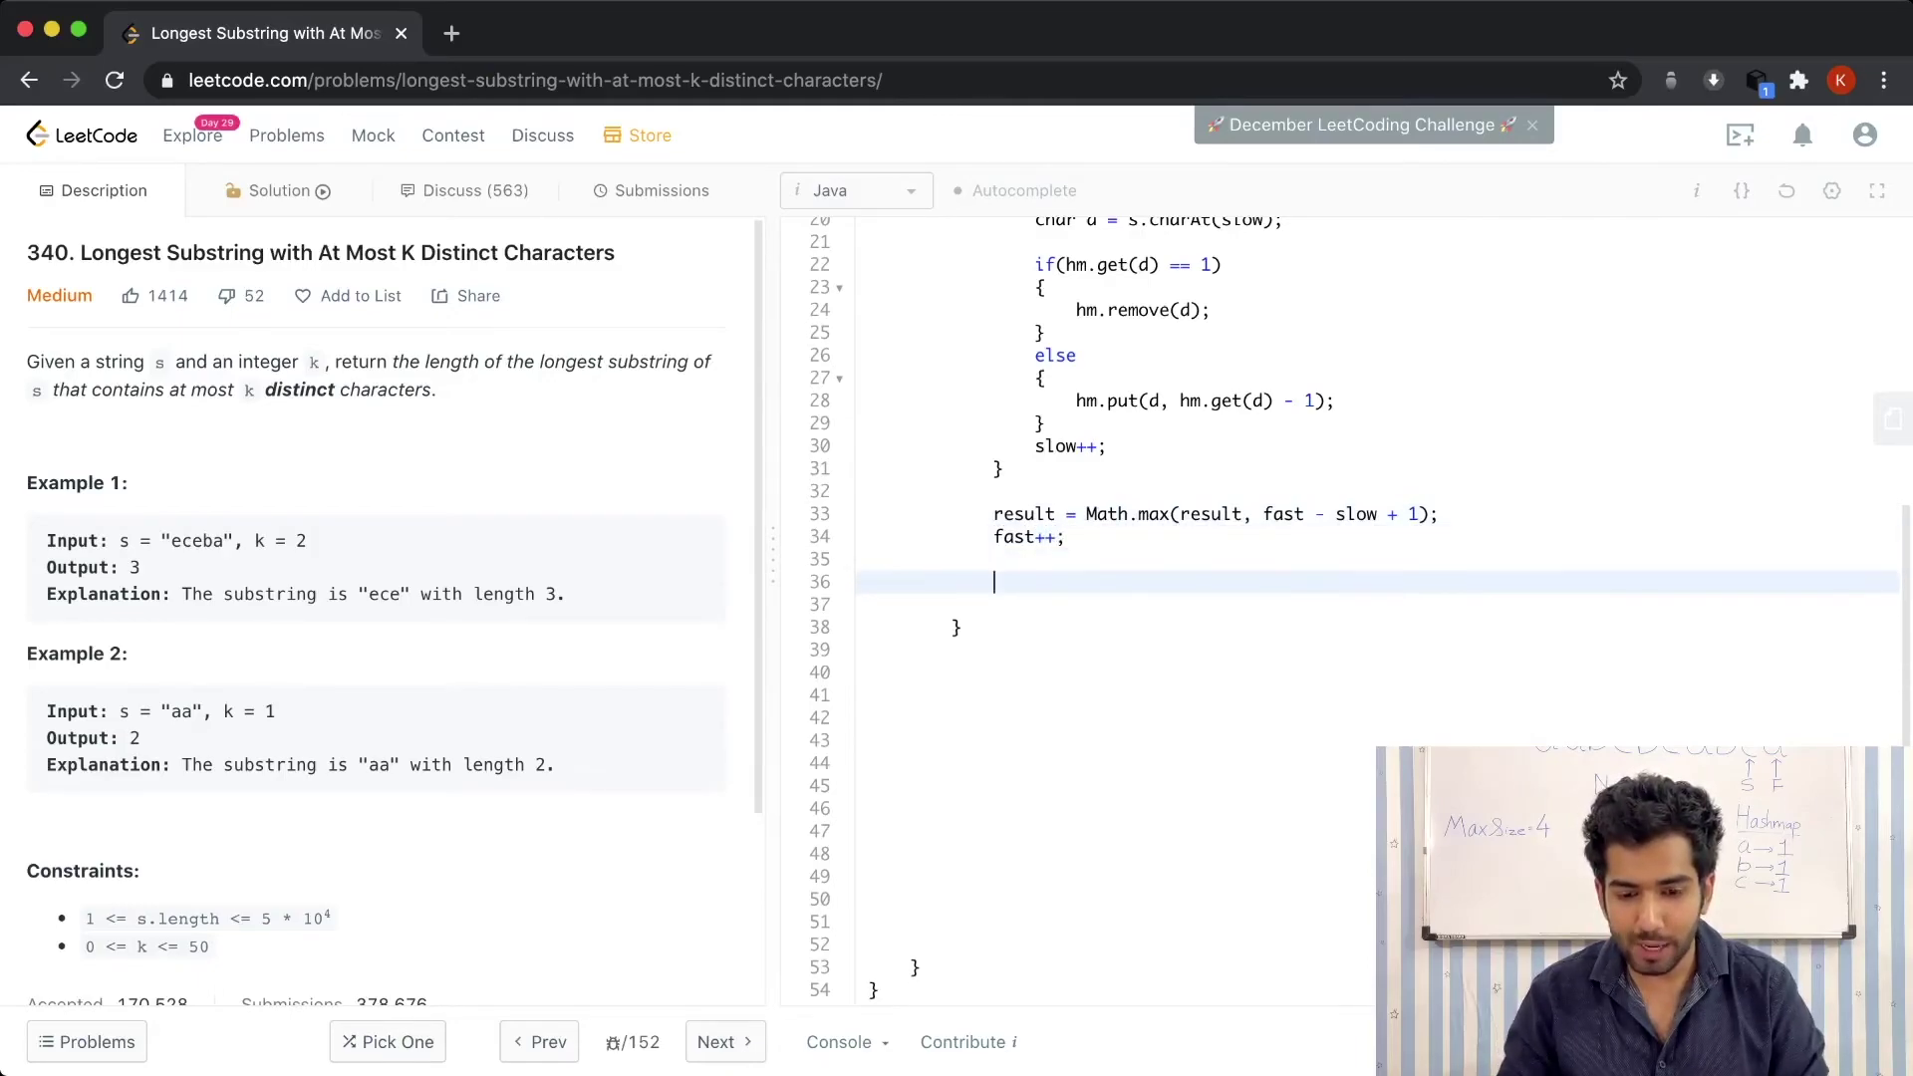
pyautogui.scroll(5, 1345, 597)
pyautogui.scroll(-5, 1346, 598)
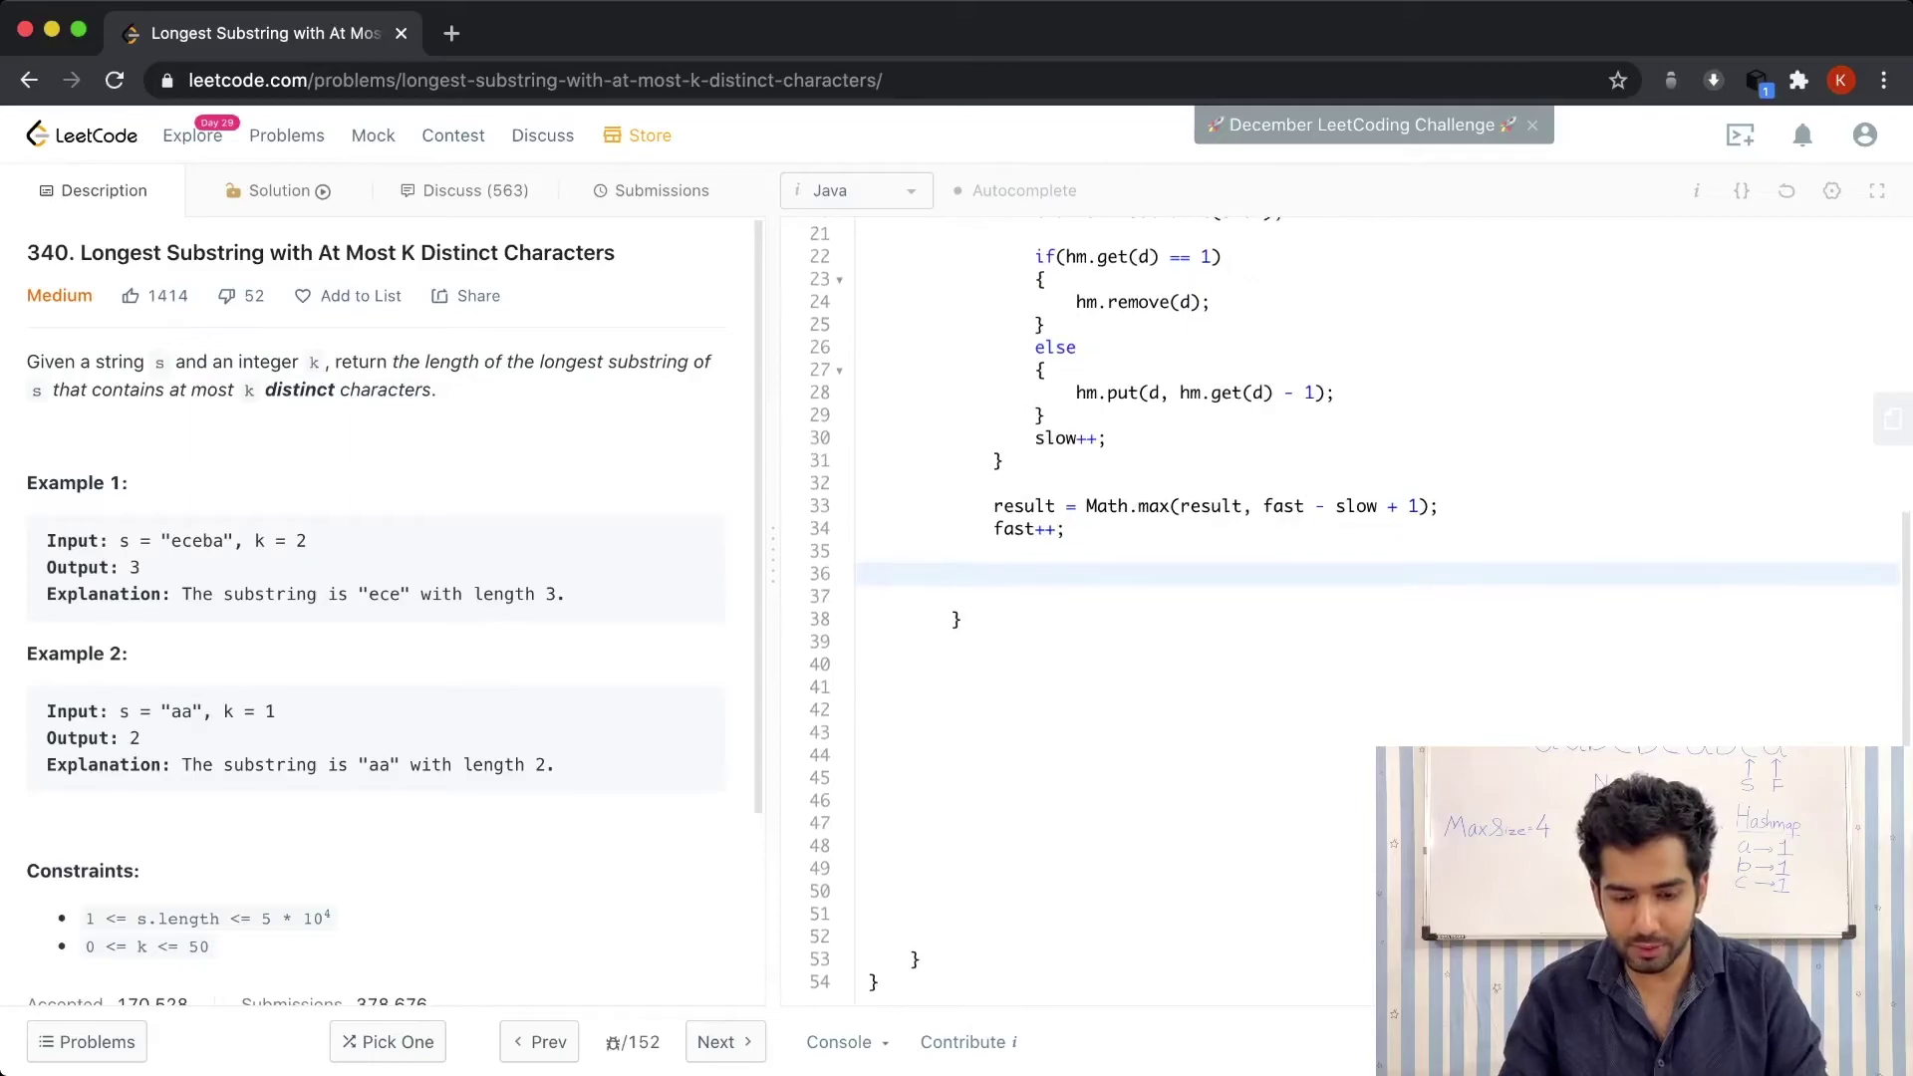
pyautogui.press('Down')
pyautogui.press('Down')
pyautogui.press('End')
# Add return result after the loop, then run and submit the solution
pyautogui.press('Return')
pyautogui.press('Return')
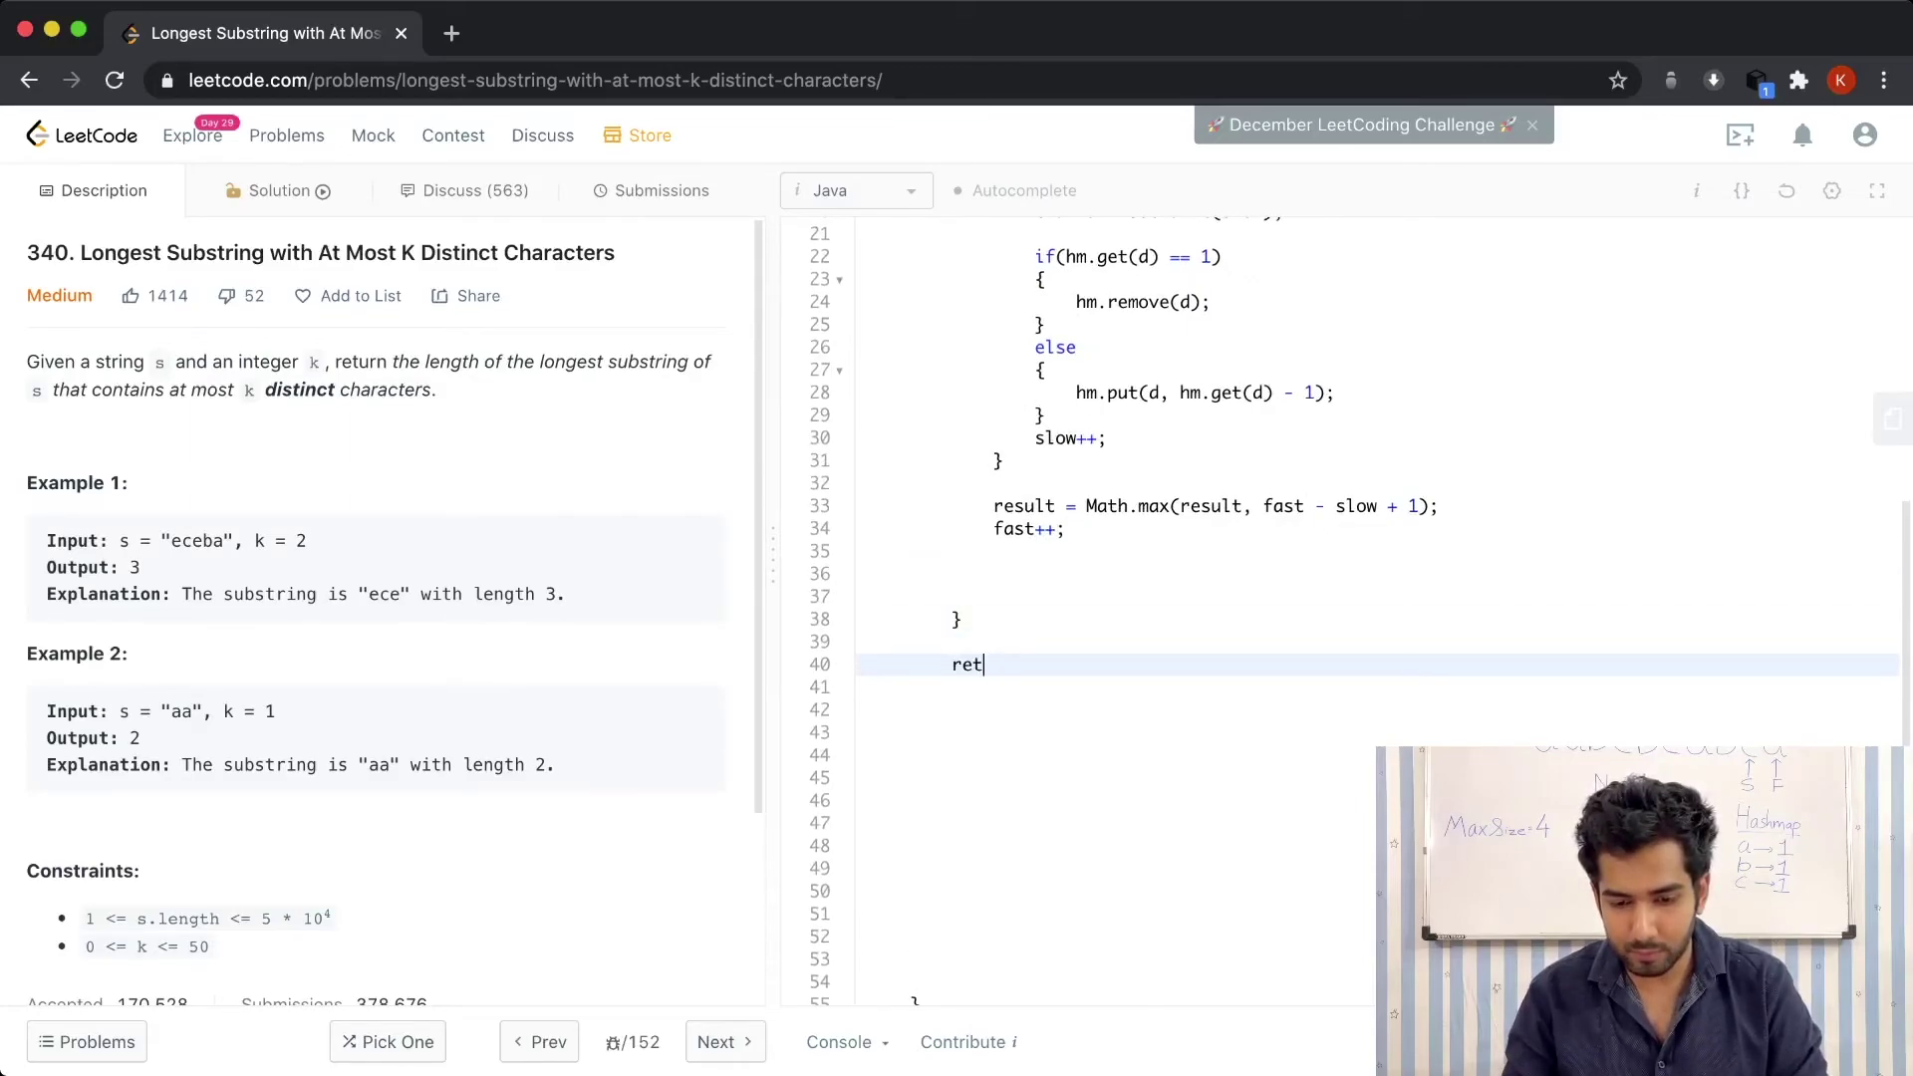
pyautogui.write('urn result;')
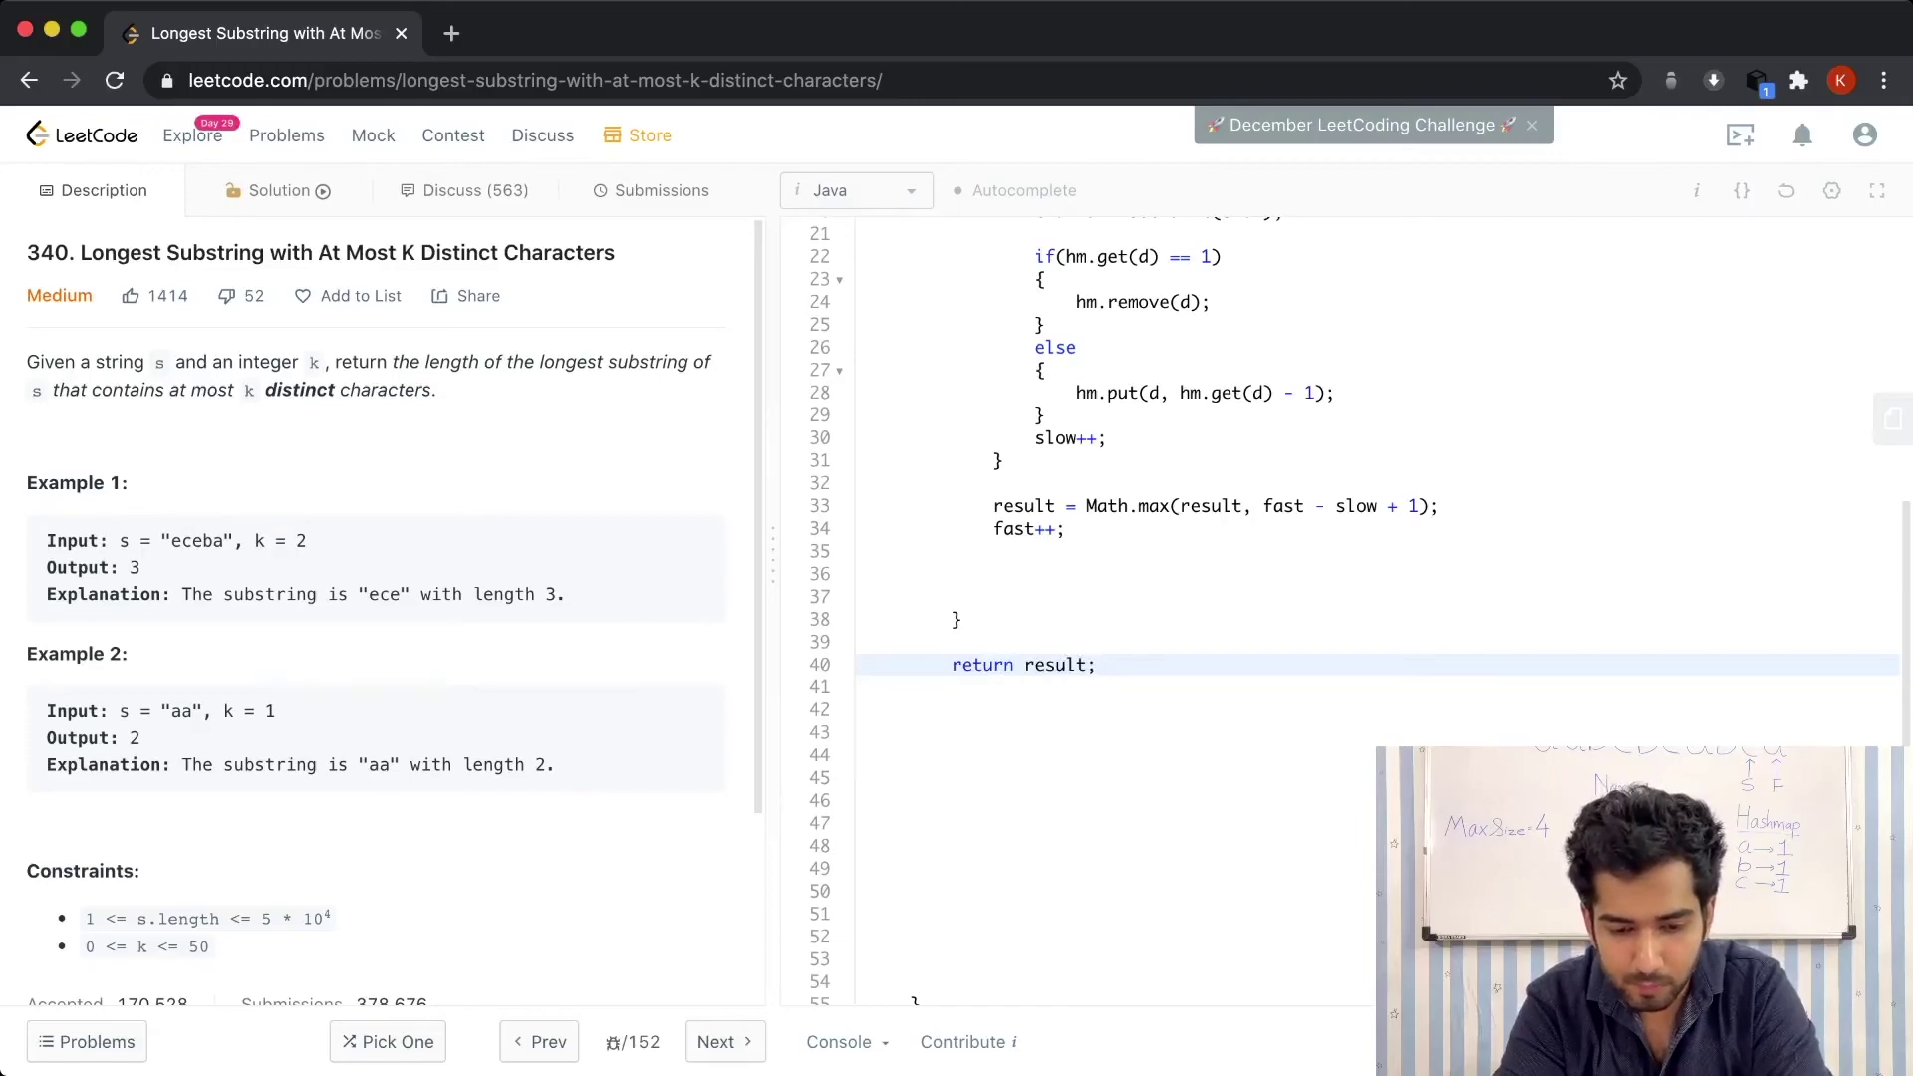
pyautogui.hotkey('ctrl', "'")
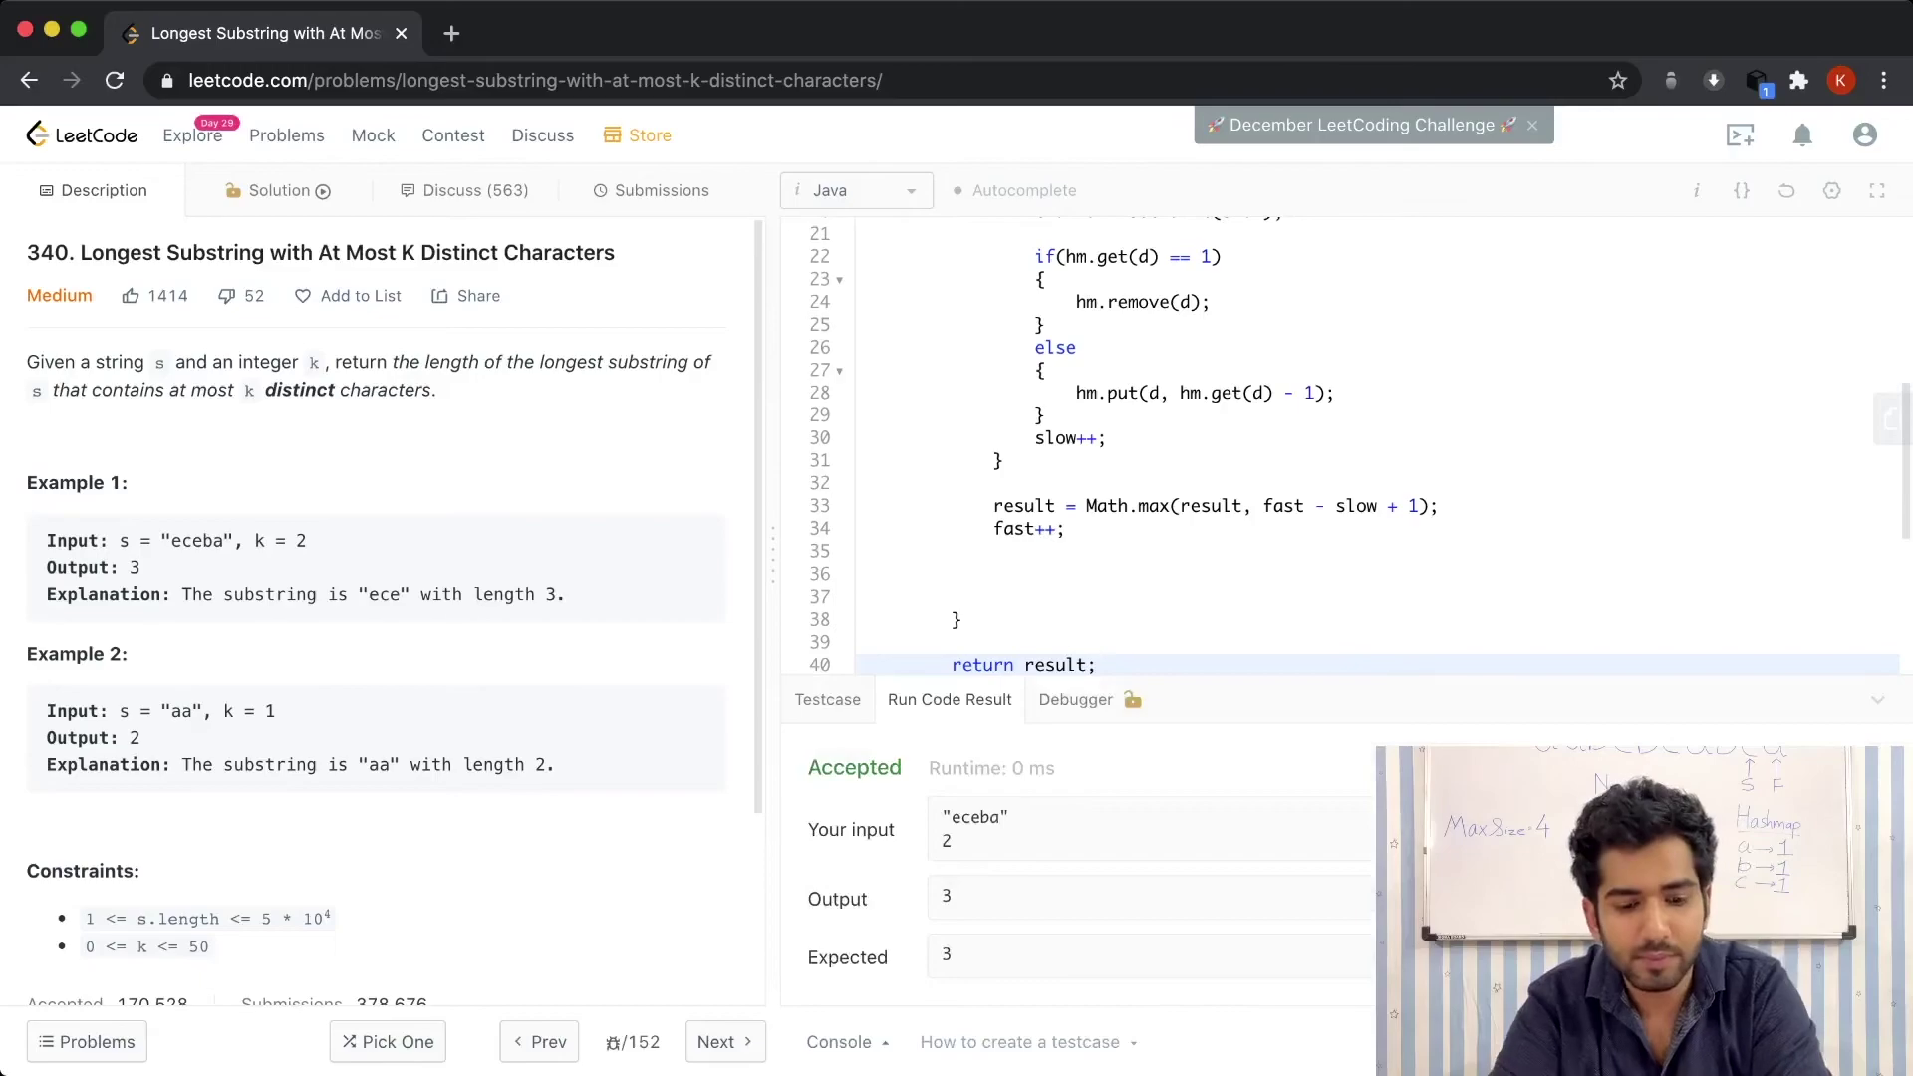
pyautogui.hotkey('ctrl', 'Return')
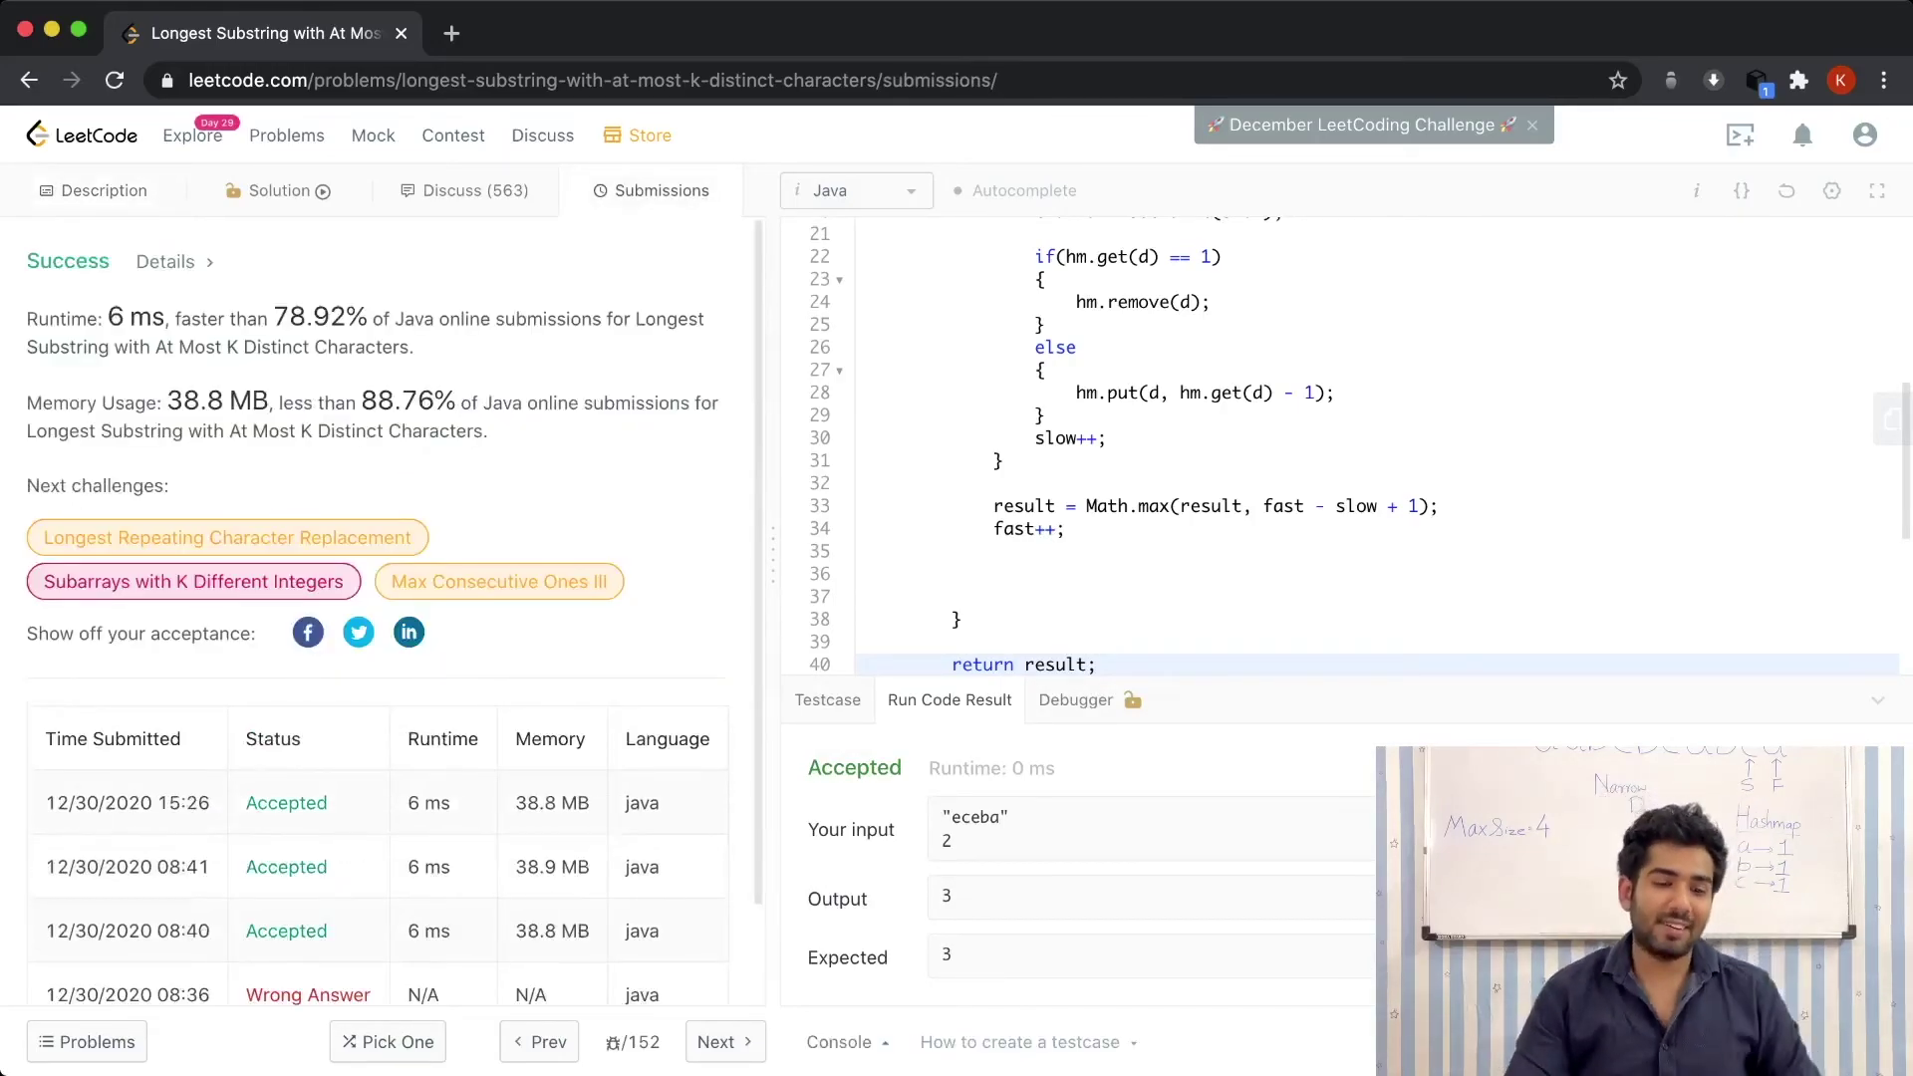
# Check the Success report: 6 ms runtime beating 78.92%, 38.8 MB memory
pyautogui.press('super+Tab')
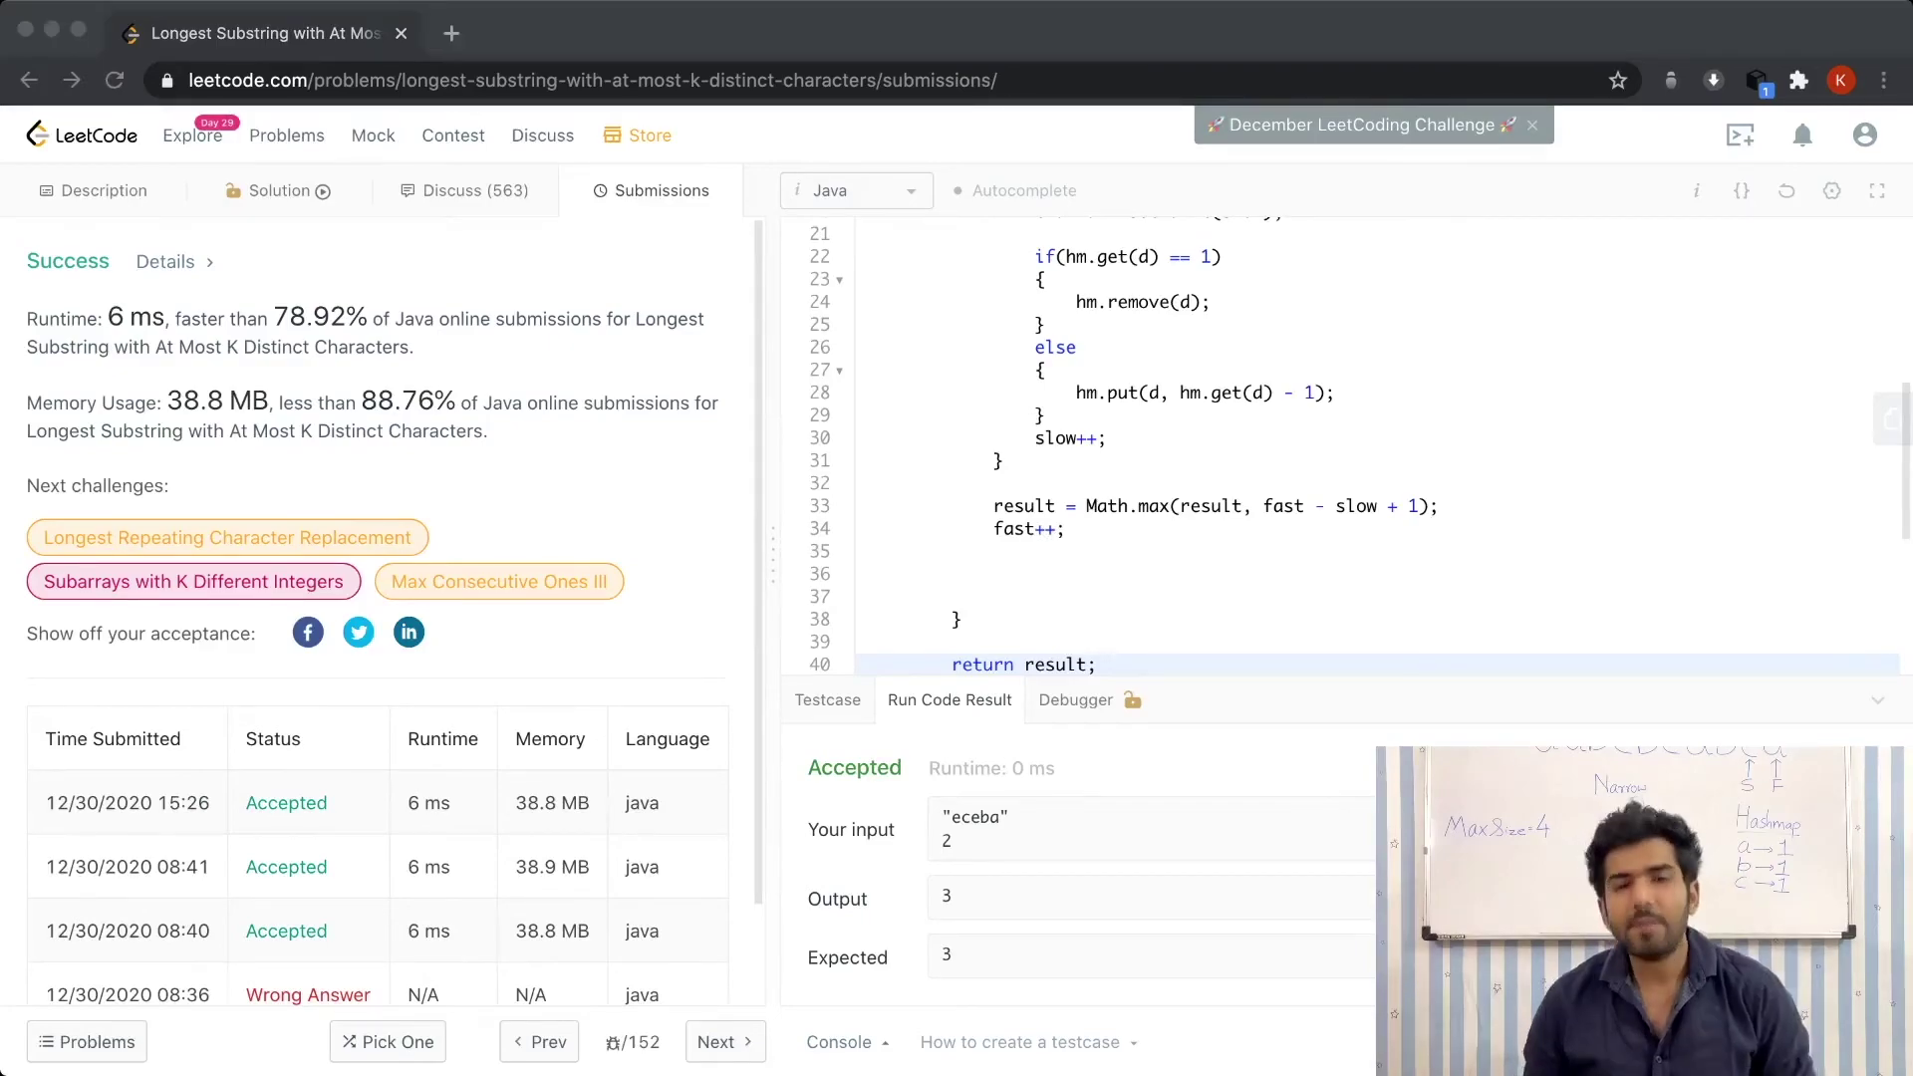